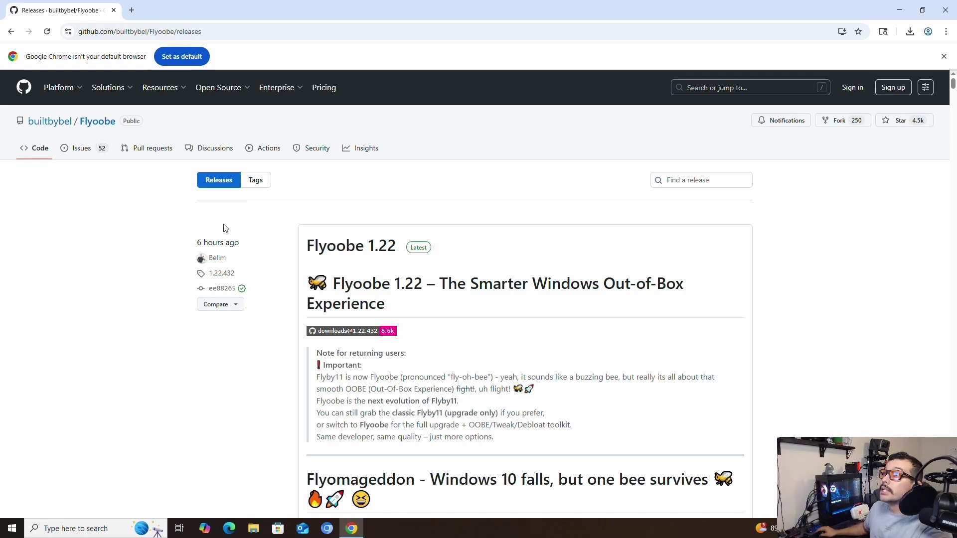
Step: Close the browser, check the Windows edition and version on the About your PC settings page, and close the settings
click(946, 10)
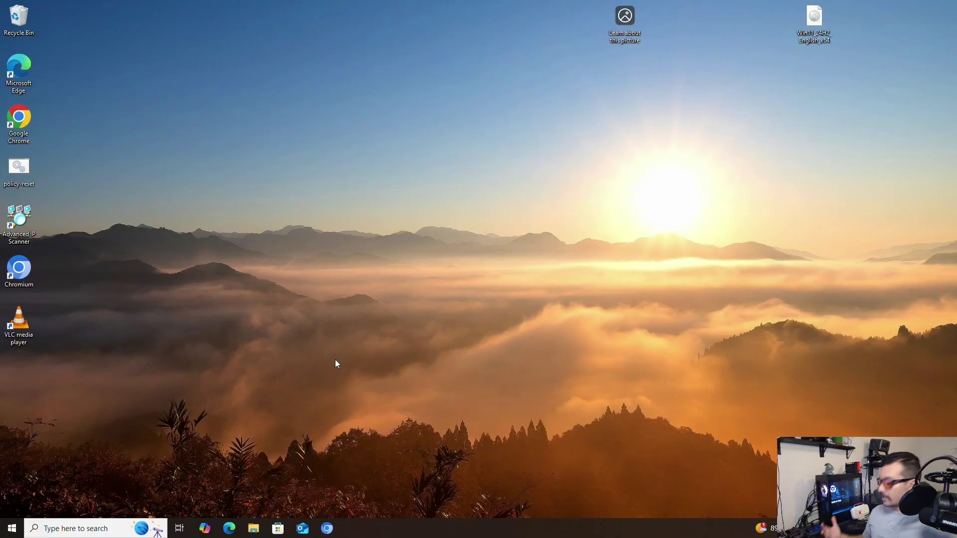
key(super)
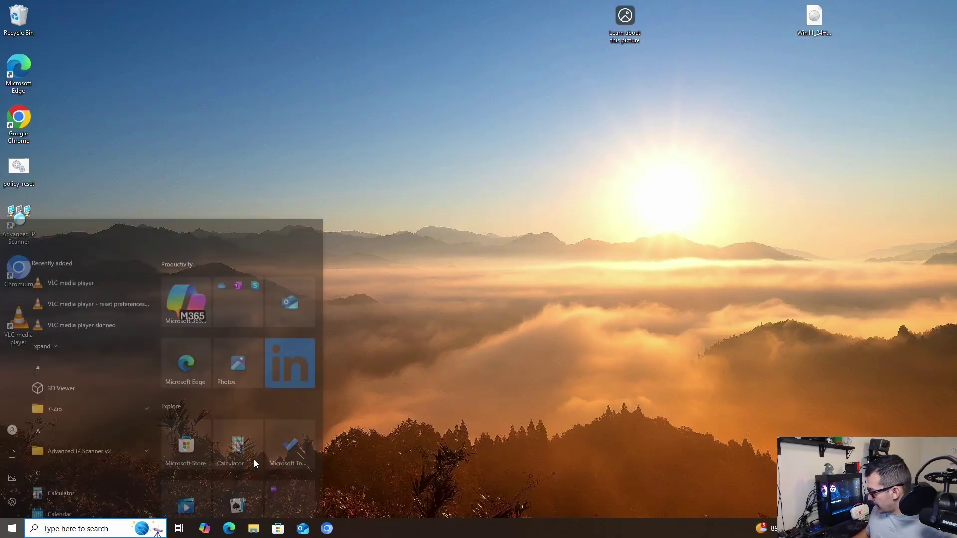
text(about)
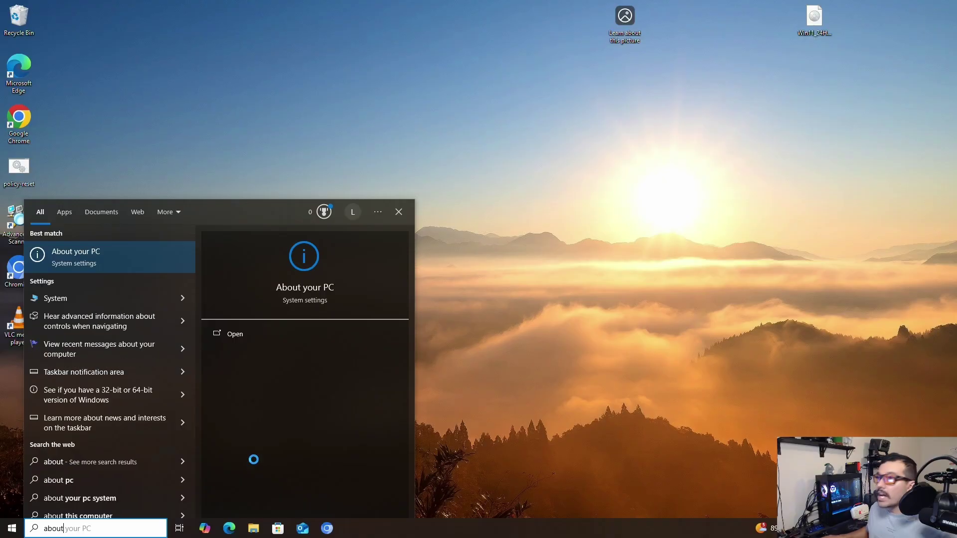
key(Return)
scroll(168, 284, down, 3)
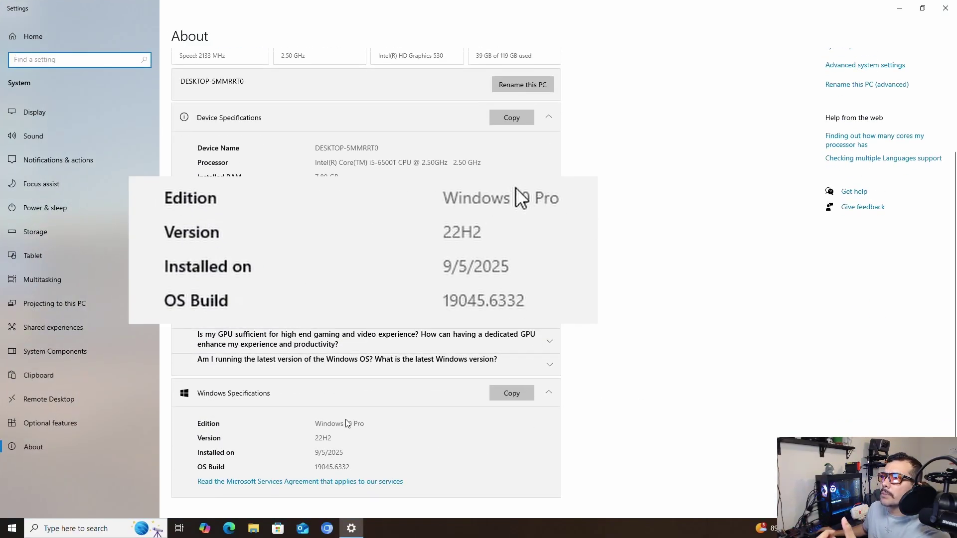
click(946, 8)
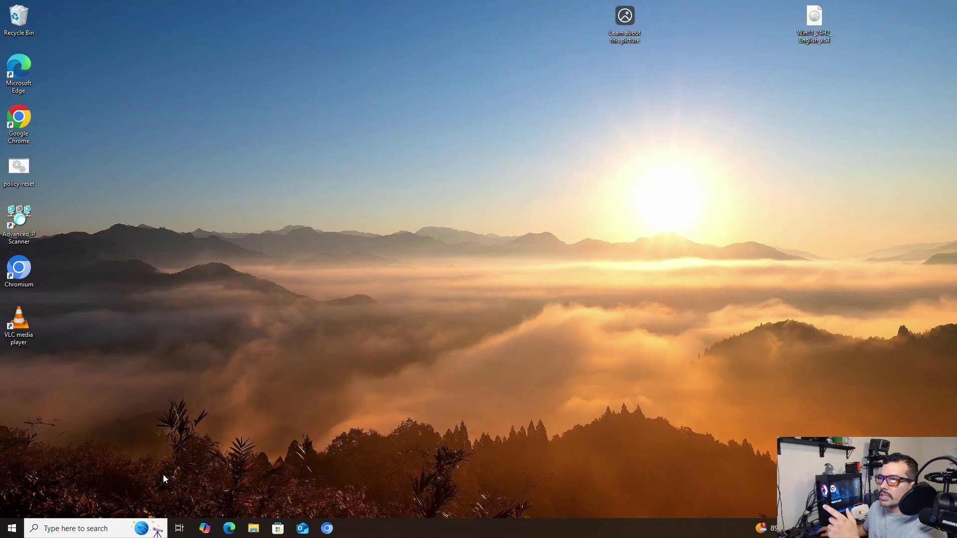
Step: Open the Windows Update settings and check for updates
click(108, 527)
text(c)
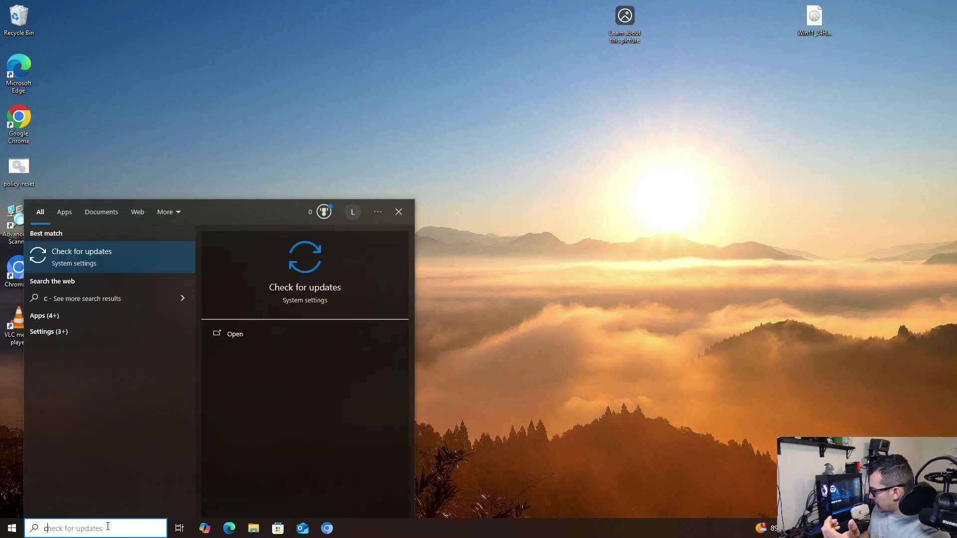
text(heck)
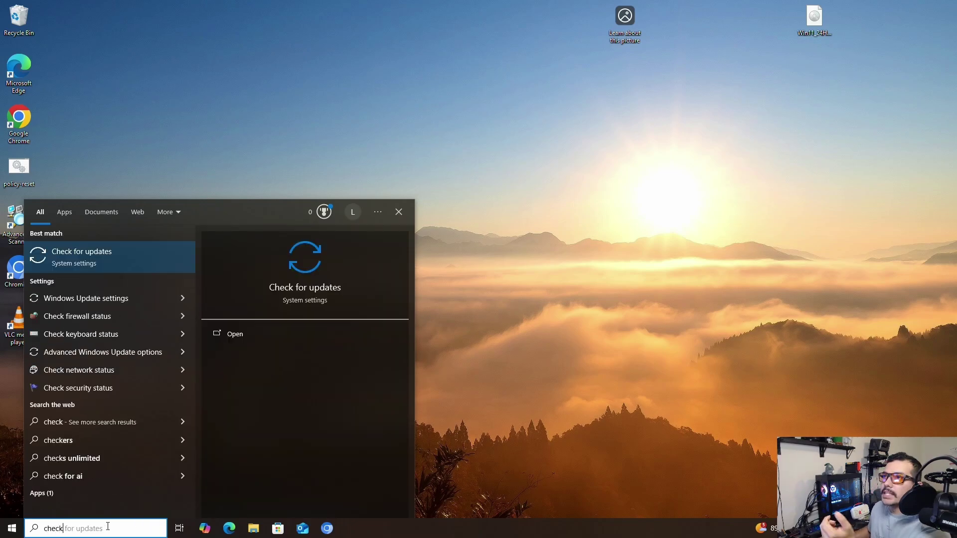
key(Return)
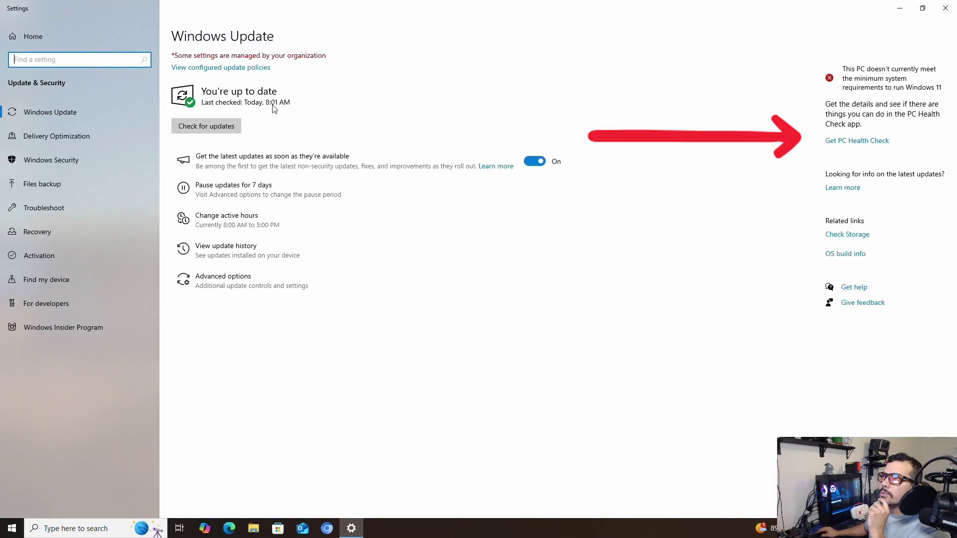
click(206, 126)
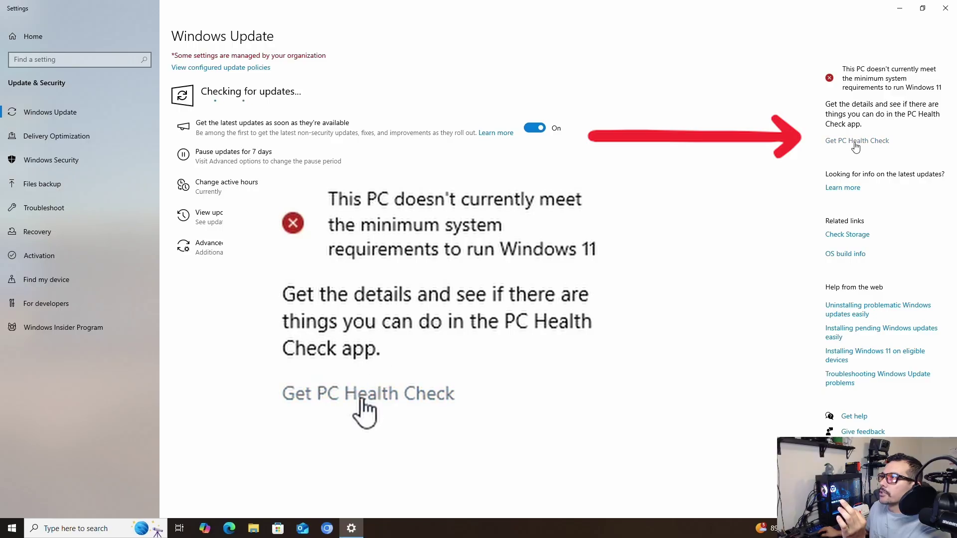
Step: Open the PC Health Check app and check whether this PC meets the Windows 11 system requirements
click(71, 530)
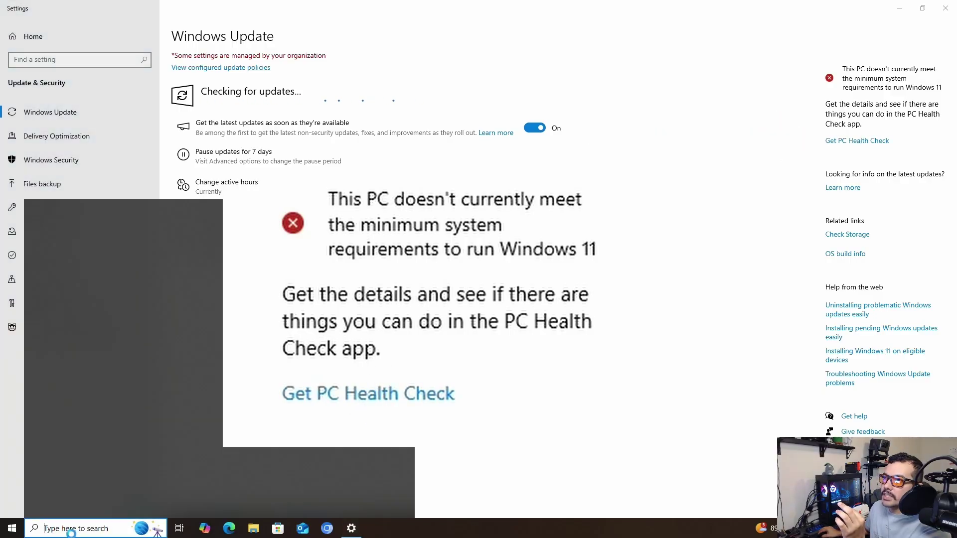
text(hea)
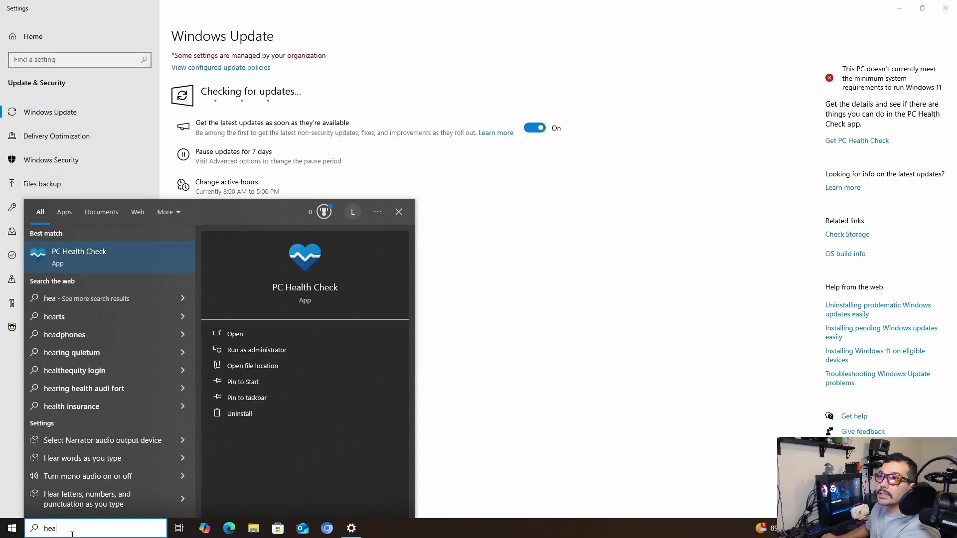
key(Escape)
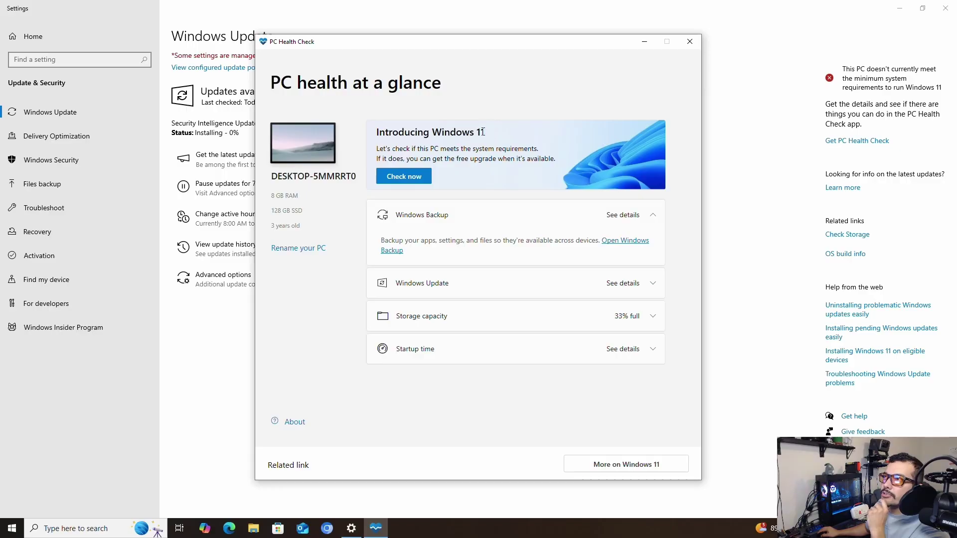
click(397, 177)
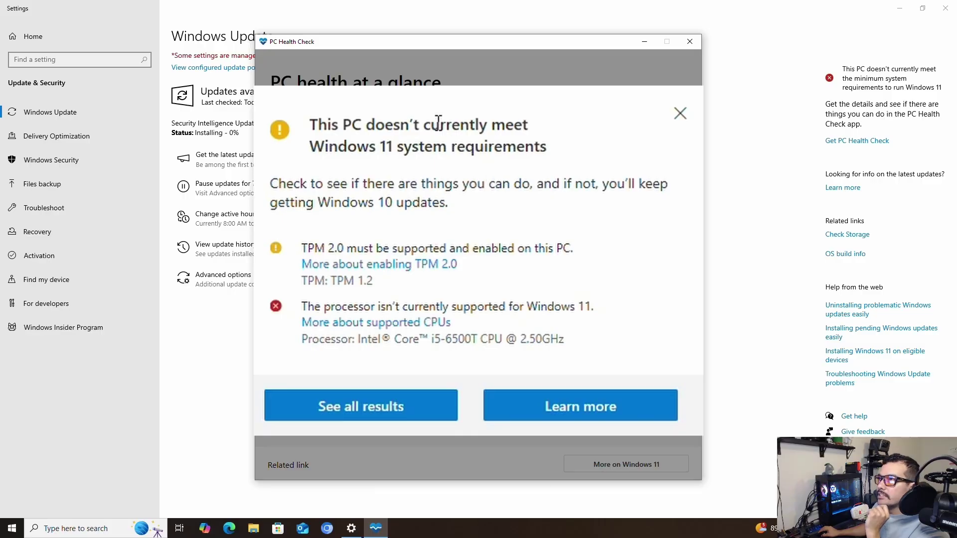
Step: Review all the Windows 11 compatibility results, including TPM, processor and memory, and close PC Health Check and the settings
click(372, 405)
scroll(560, 307, down, 4)
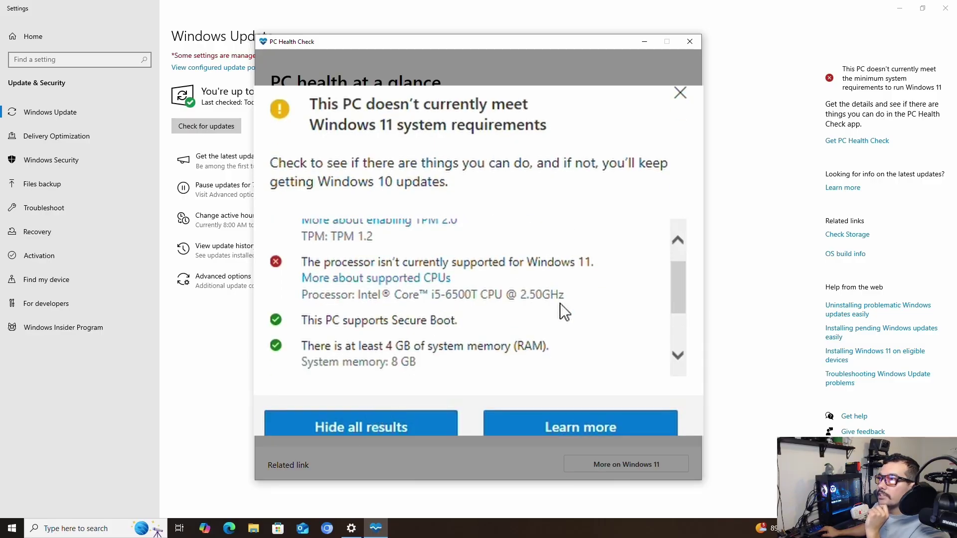
scroll(533, 289, up, 1)
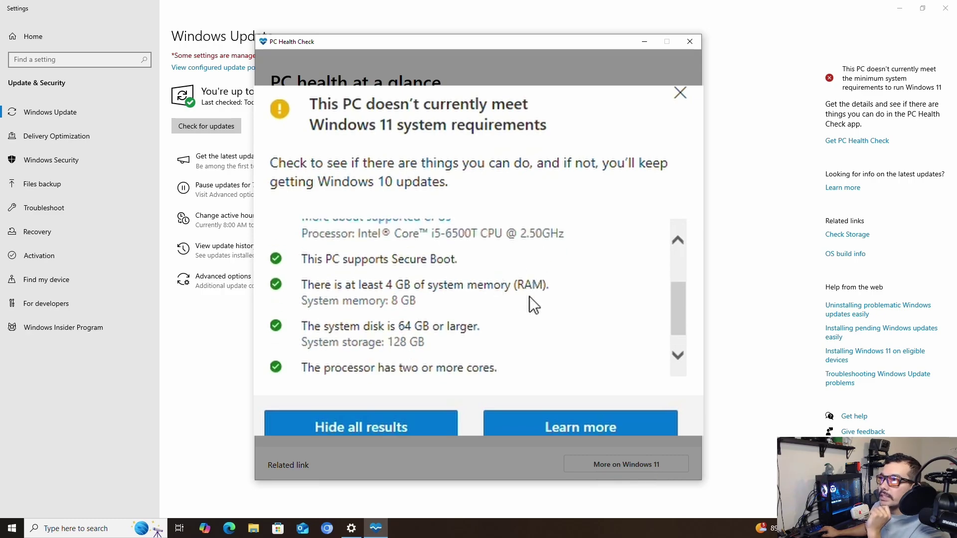
scroll(529, 299, down, 1)
scroll(477, 299, up, 2)
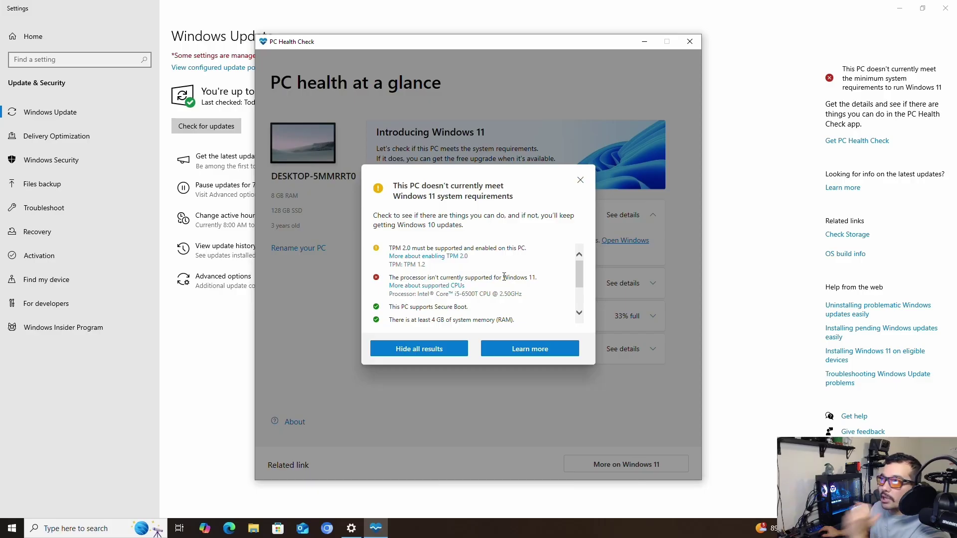
click(581, 180)
click(694, 43)
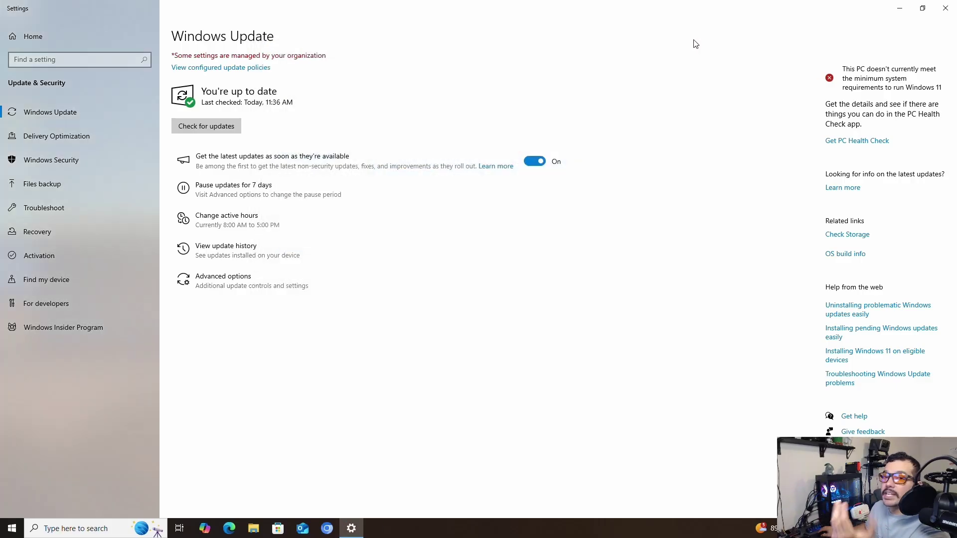
click(945, 9)
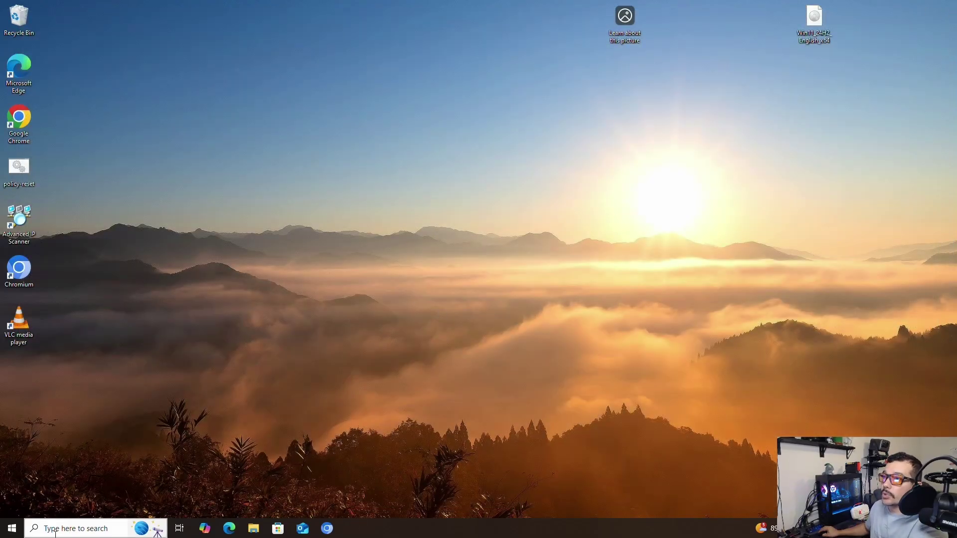
Step: Switch to Google Chrome, search for "flyoobe" and open the builtbybel/Flyoobe repository on GitHub
double_click(18, 119)
click(382, 219)
text(fly)
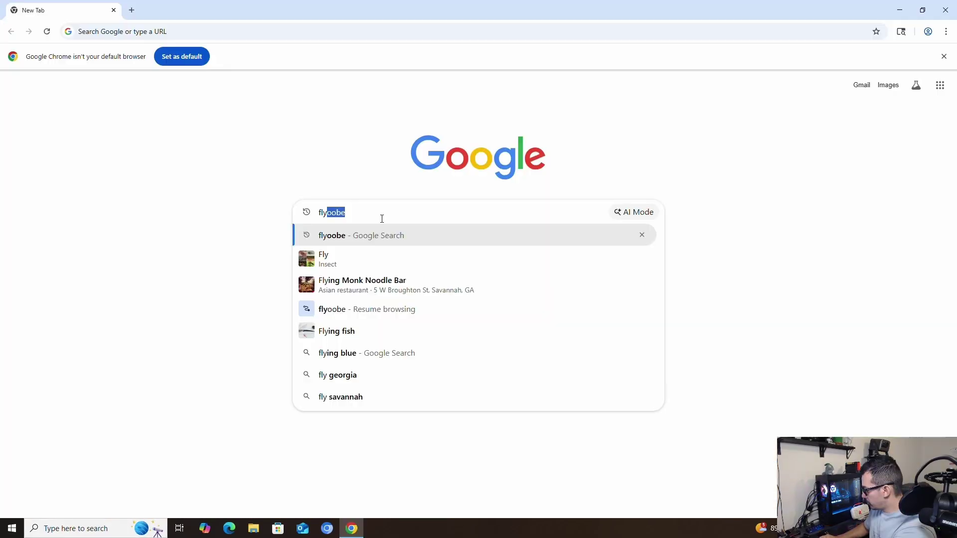
text(oobe)
key(Return)
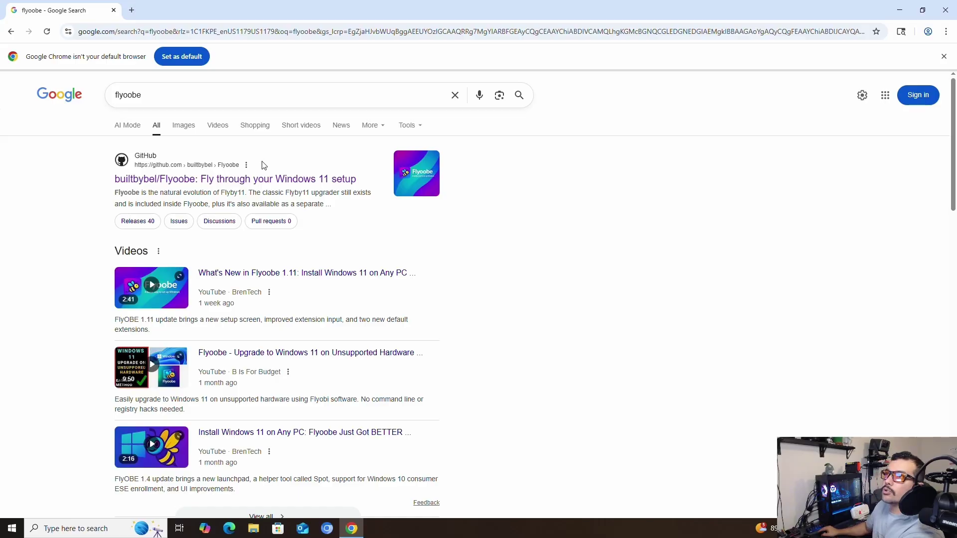
click(219, 180)
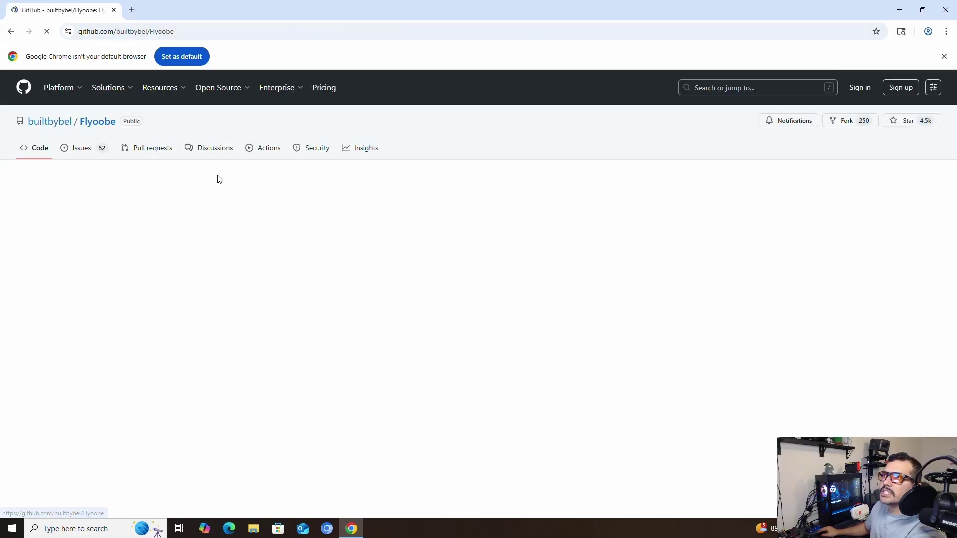
mouse_move(42, 127)
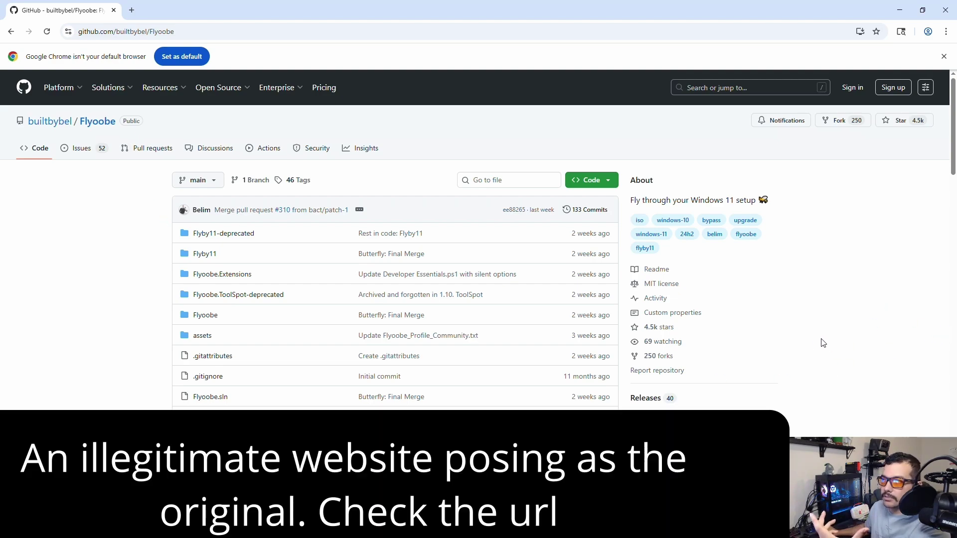
Step: Download Flyoobe 1.22 from the repository's releases page and keep the blocked FlyoobeApp.zip file
click(653, 399)
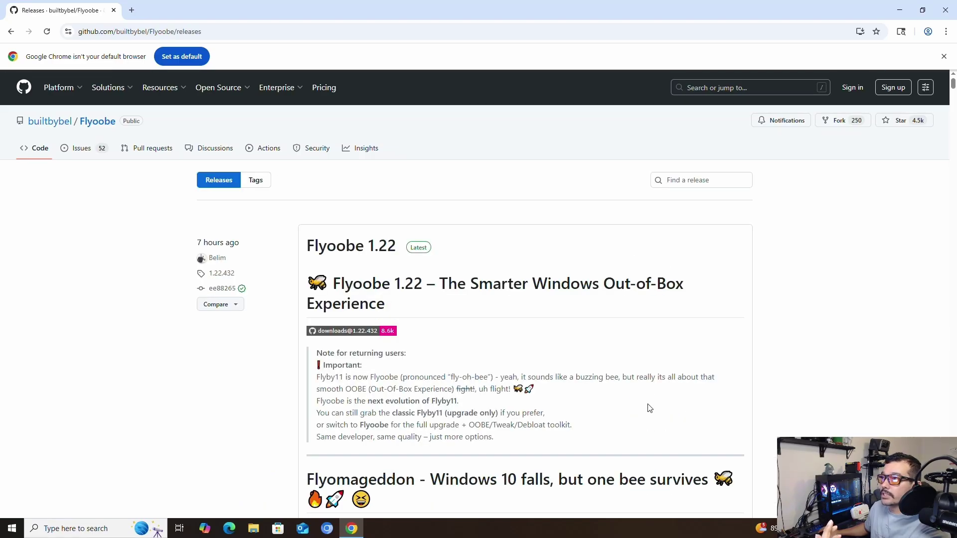
scroll(579, 258, down, 3)
scroll(580, 256, down, 15)
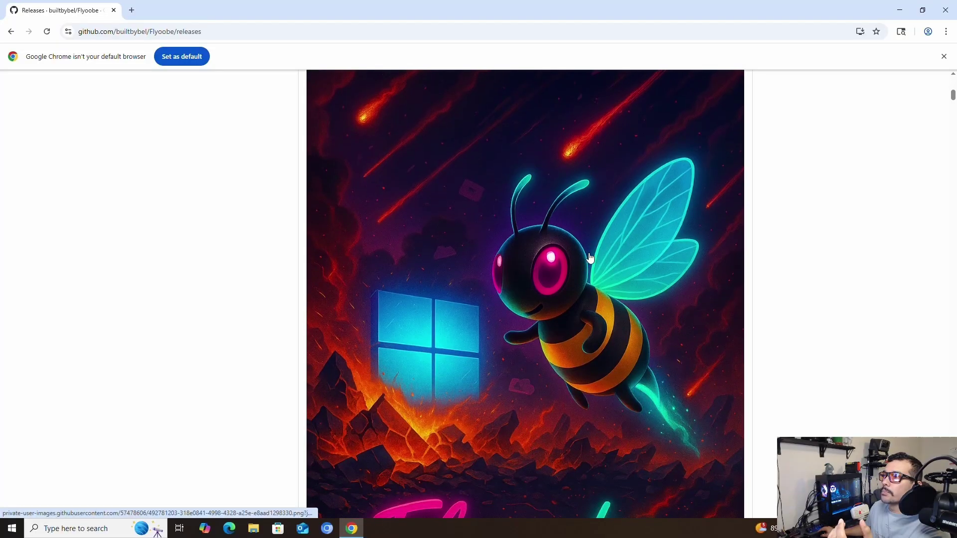
scroll(597, 256, down, 17)
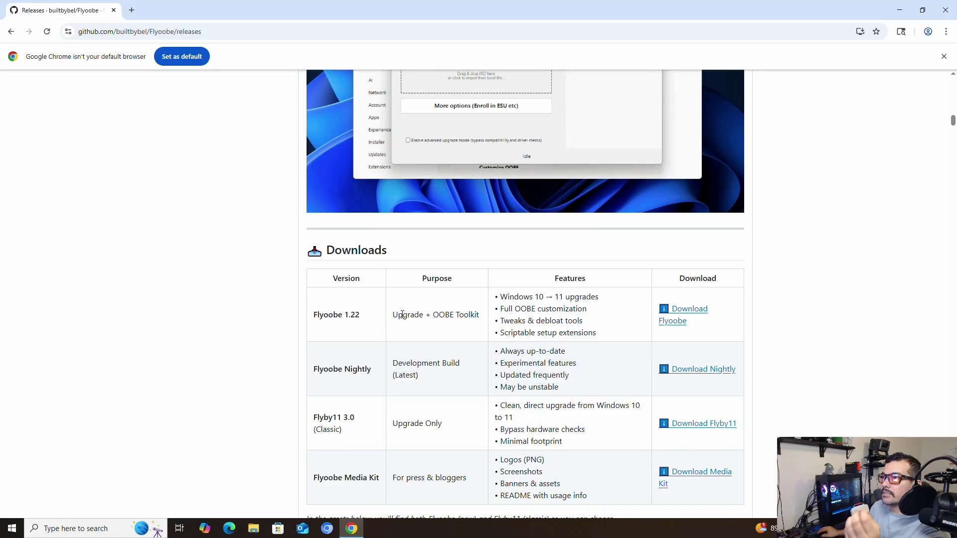
click(694, 310)
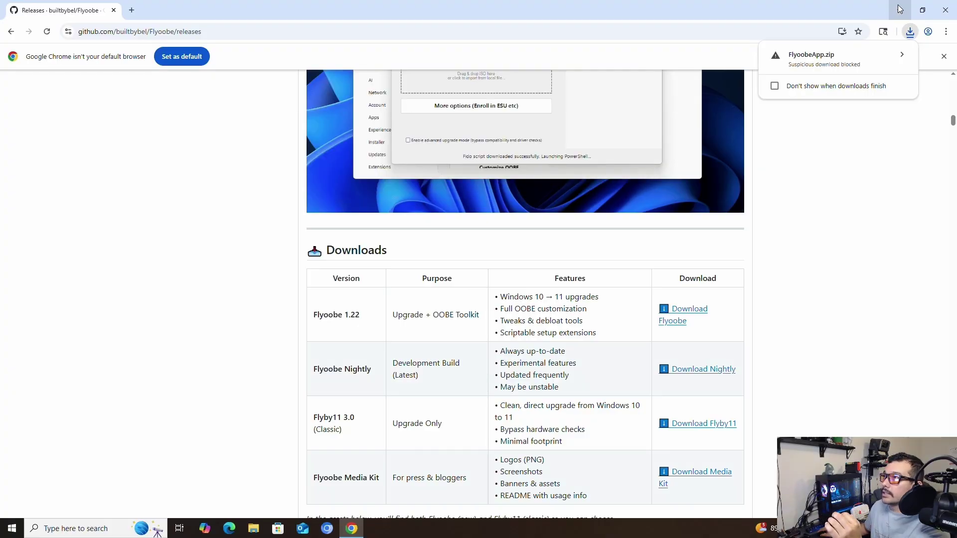
click(827, 58)
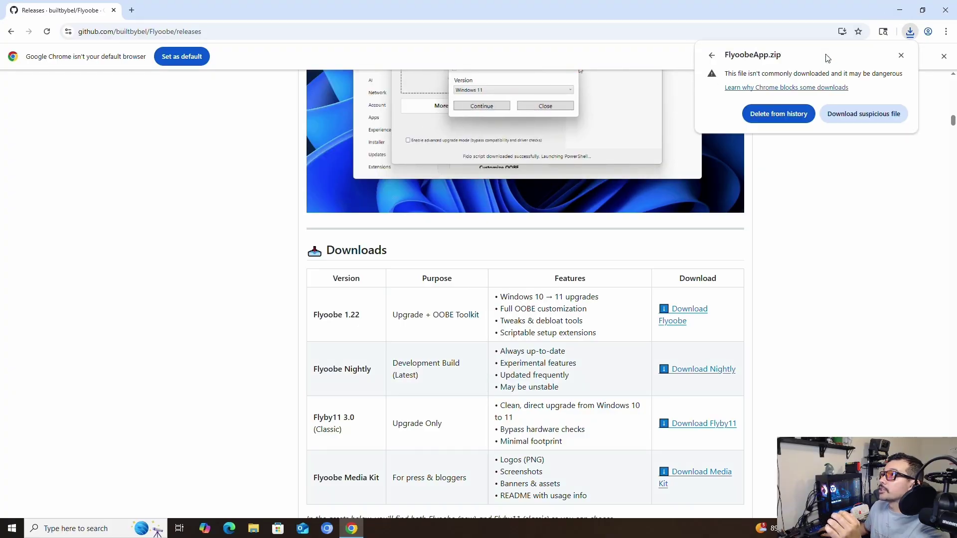
click(865, 112)
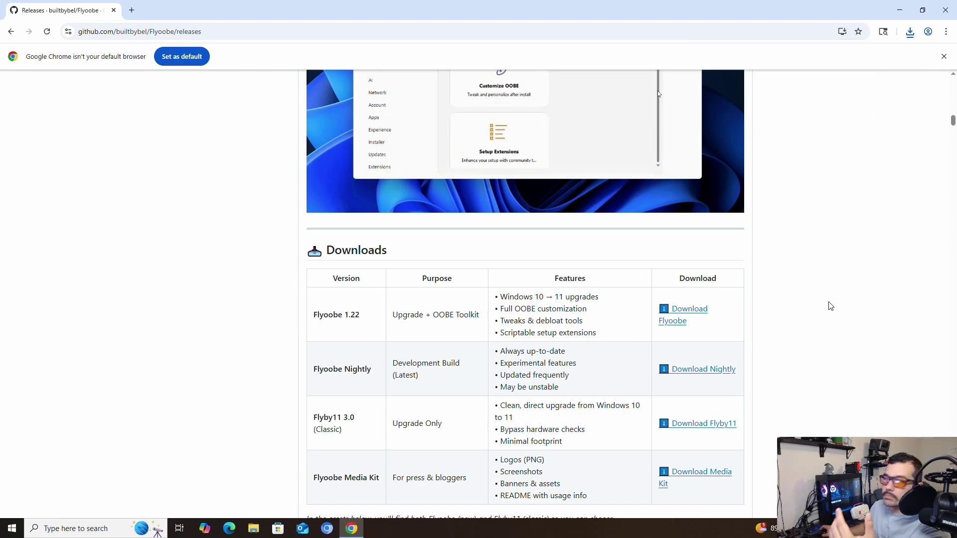
Step: Minimize the browser and extract the FlyoobeApp archive in Downloads to the suggested FlyoobeApp folder using File Explorer
click(899, 10)
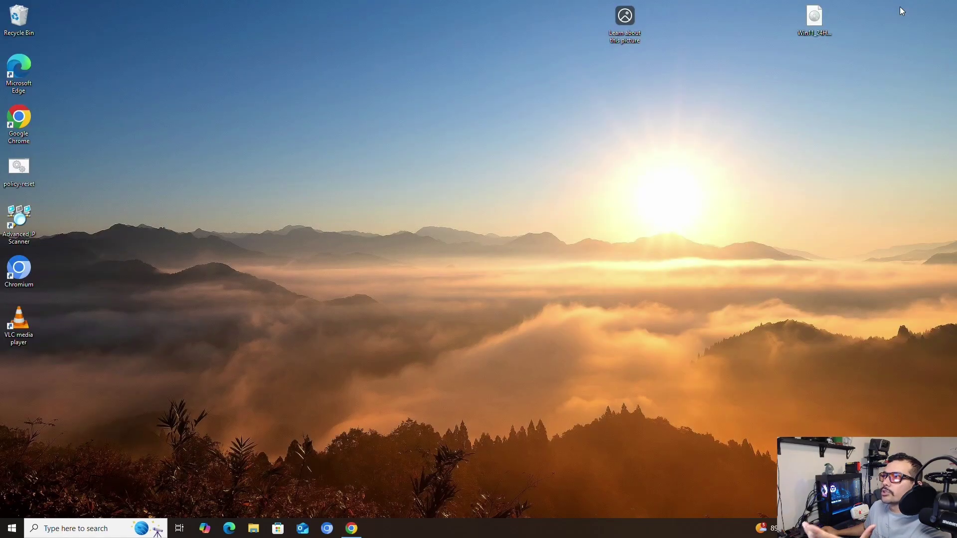
click(253, 527)
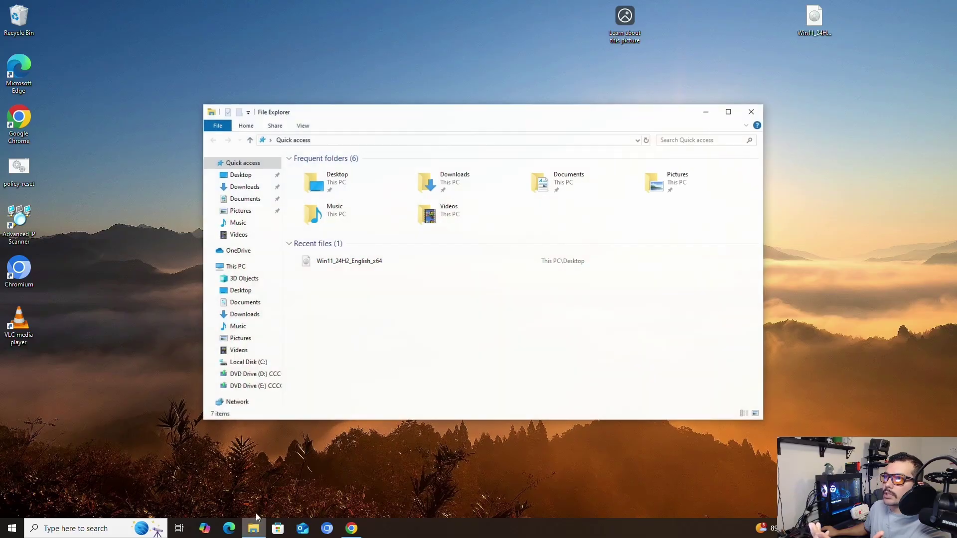
click(242, 186)
right_click(310, 188)
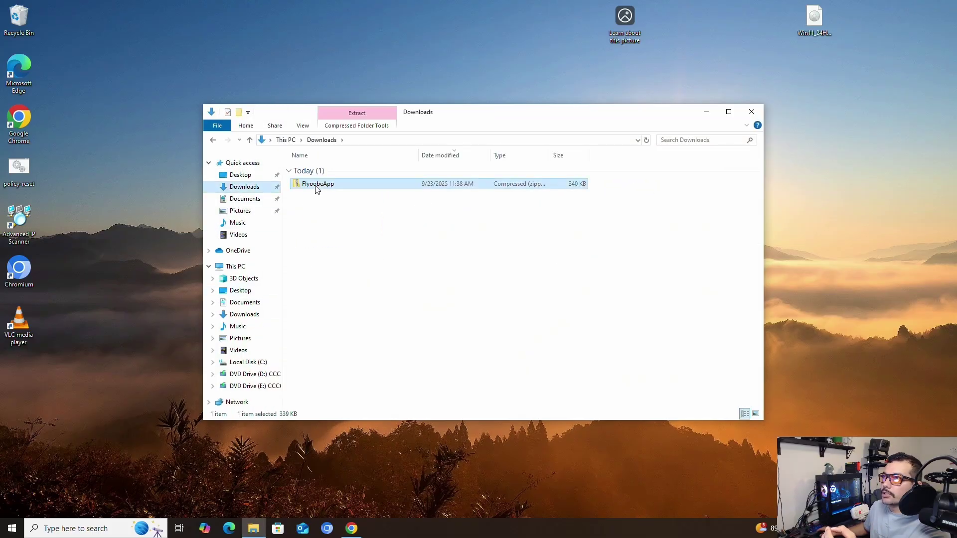
click(348, 219)
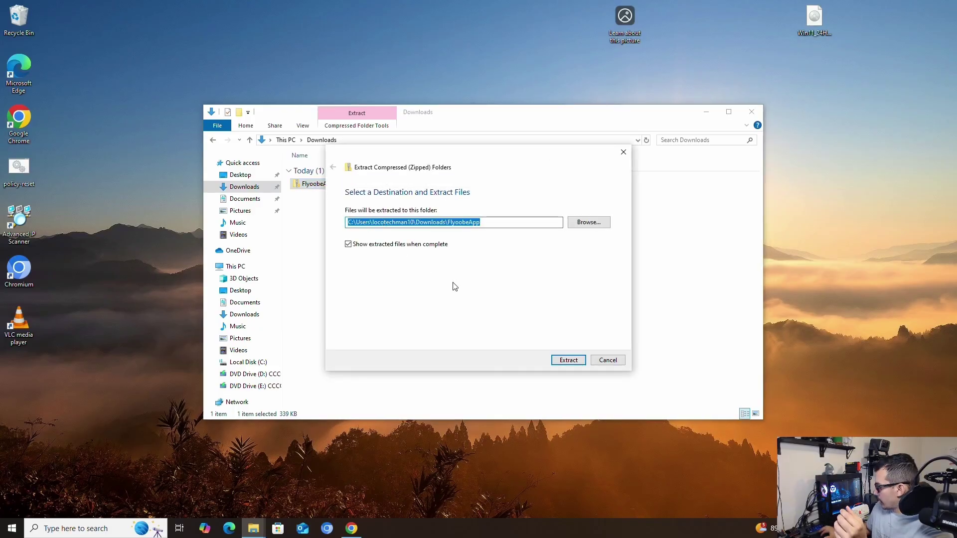
key(Return)
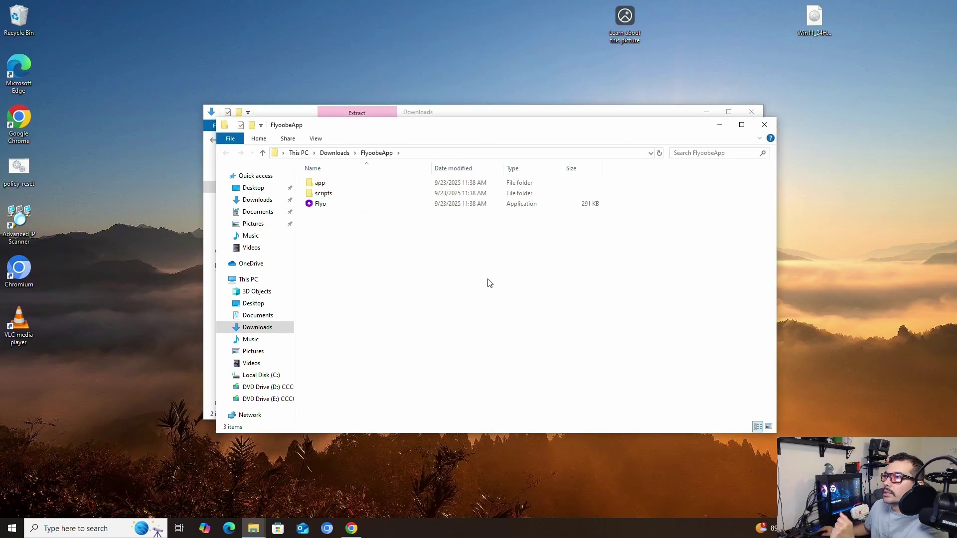
Step: Launch Flyo from the FlyoobeApp folder despite the SmartScreen warning, then enlarge and reposition the Flyoobe window
double_click(330, 204)
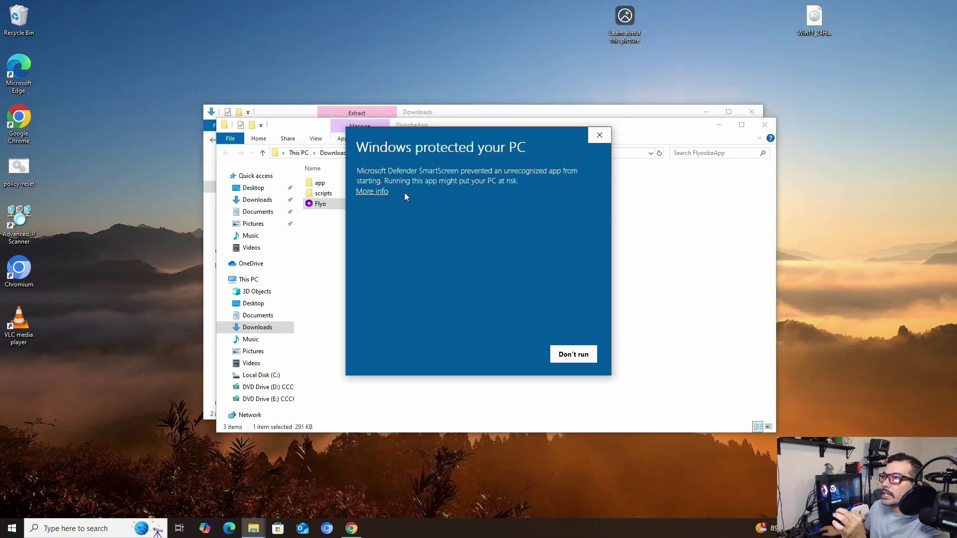
click(374, 193)
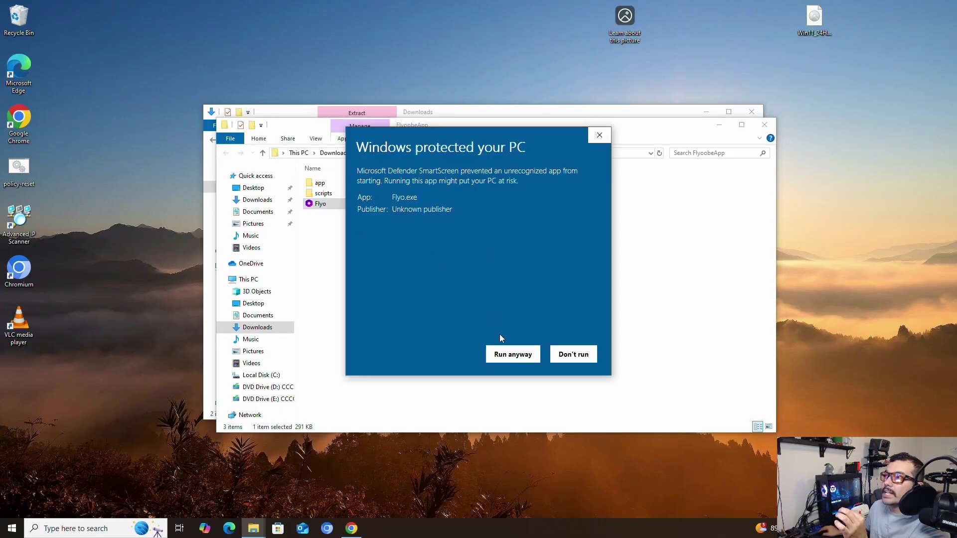
click(500, 356)
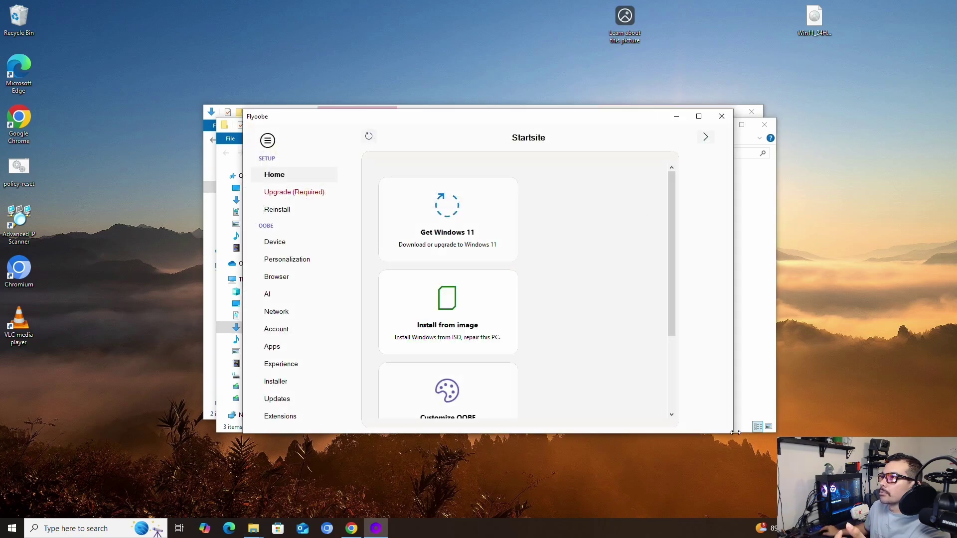
drag(734, 435, 906, 505)
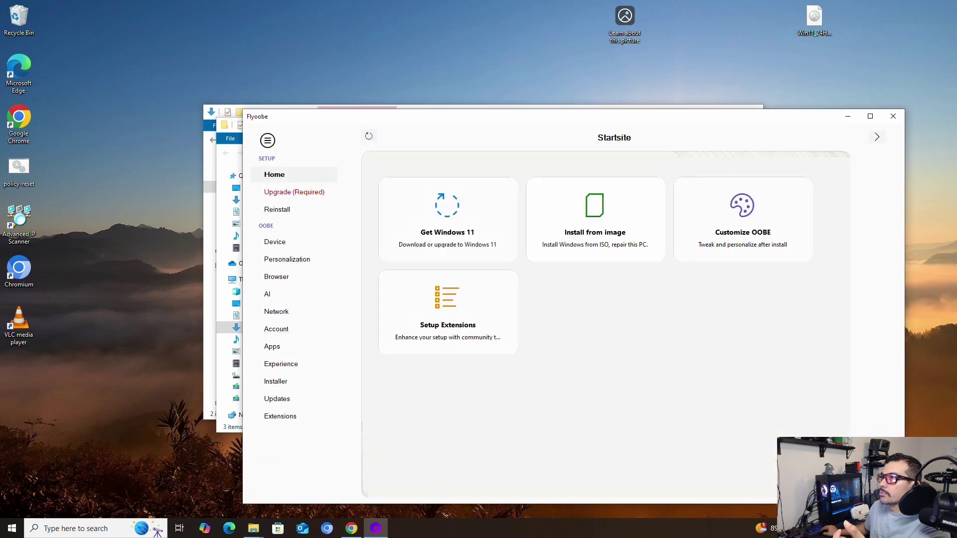
drag(629, 125, 496, 85)
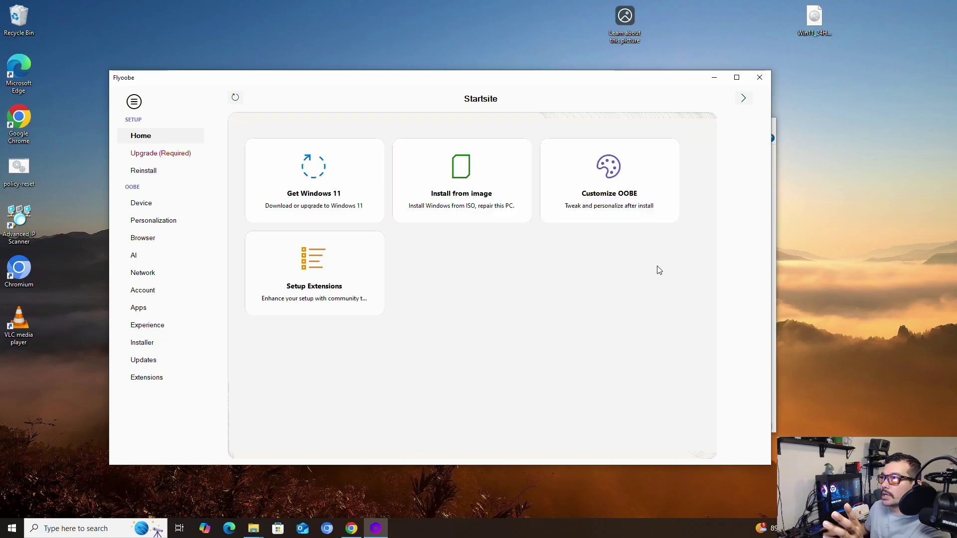
Step: Look through Flyoobe's OOBE pages, including Device, Personalization, Browser, Network, Account, Experience and Updates, and the list of setup extensions
click(148, 204)
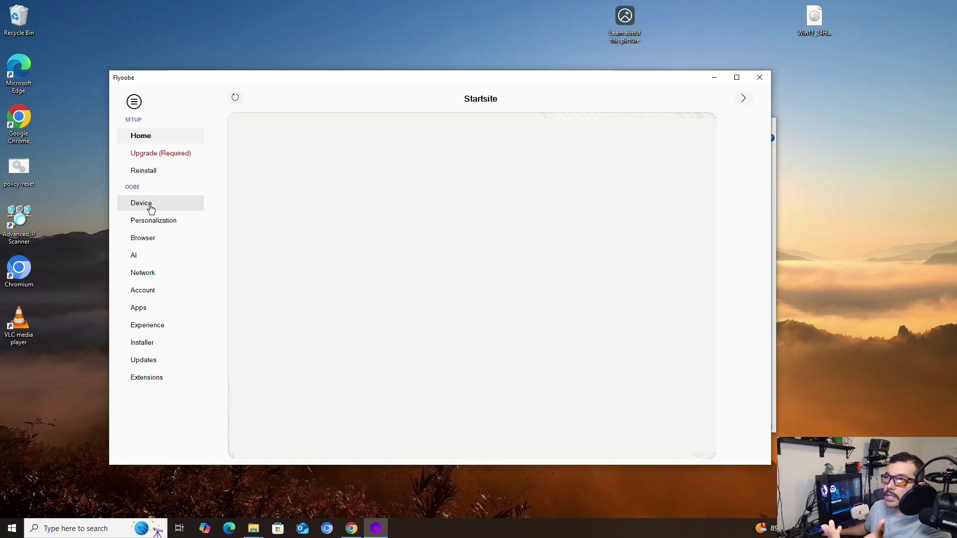
click(155, 225)
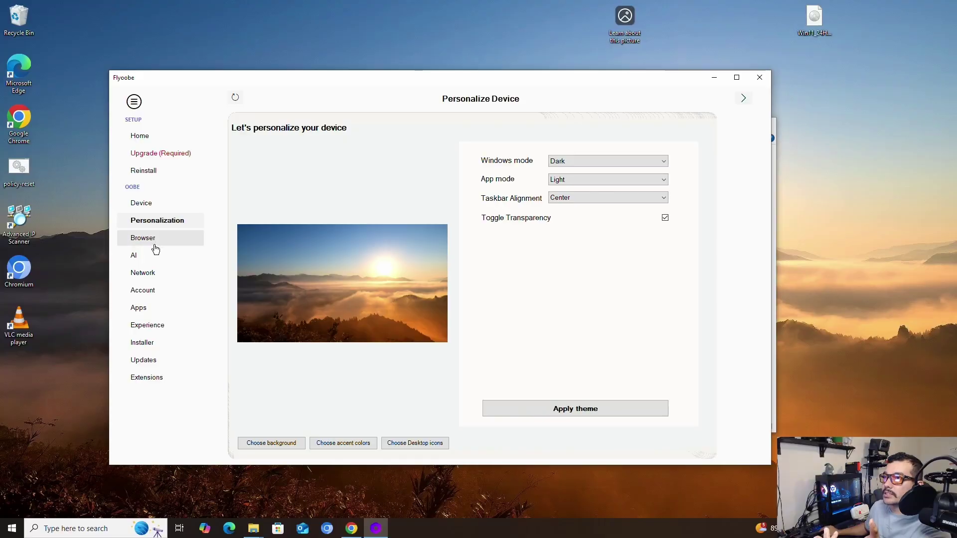
click(155, 239)
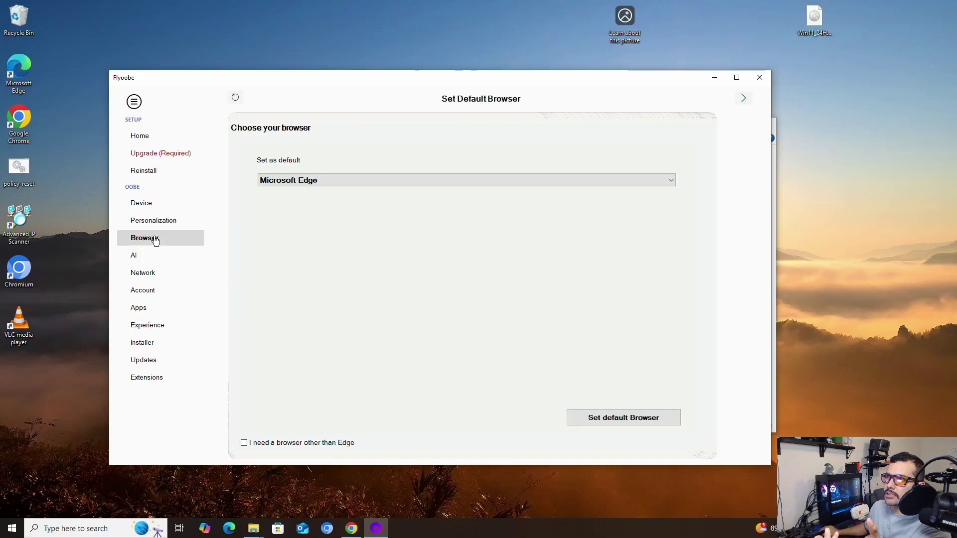
click(155, 275)
click(164, 294)
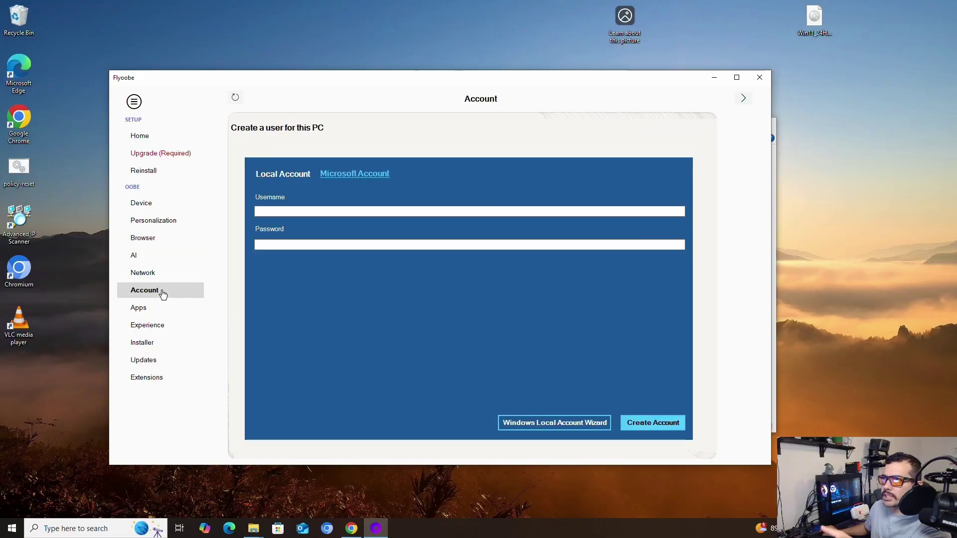
click(149, 332)
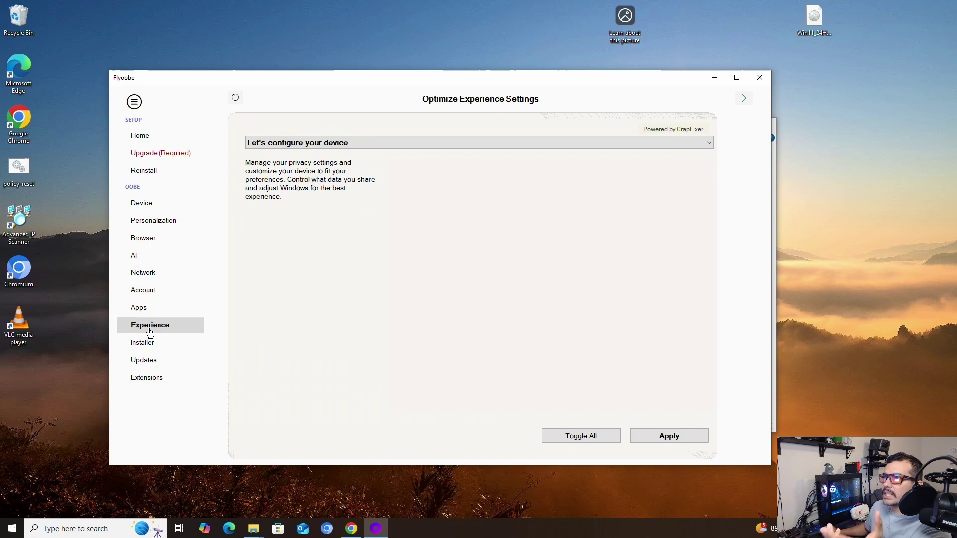
click(148, 361)
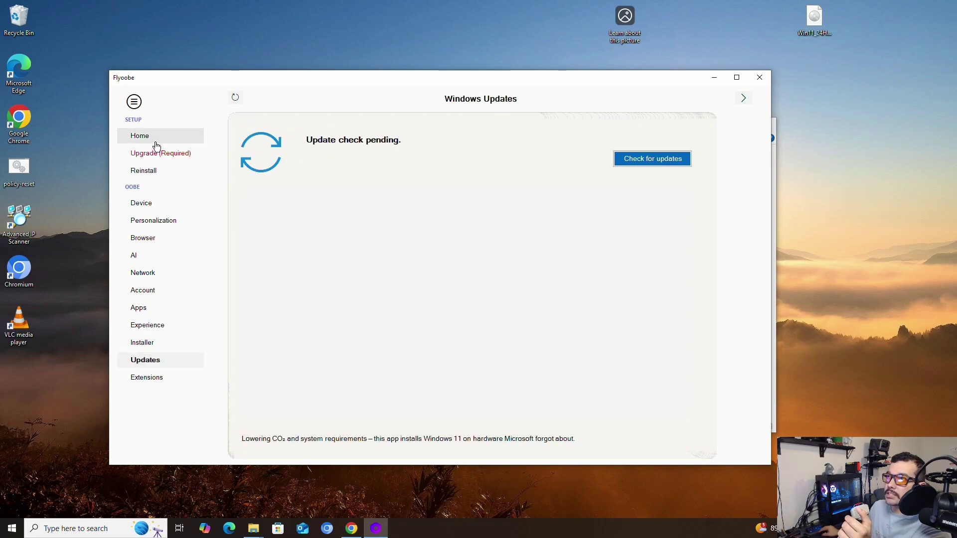
click(165, 386)
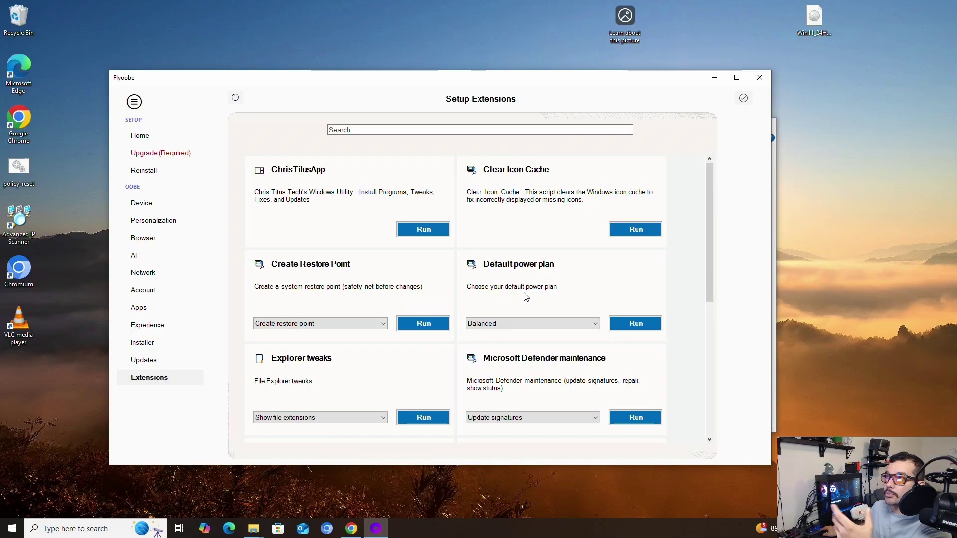
scroll(504, 201, down, 5)
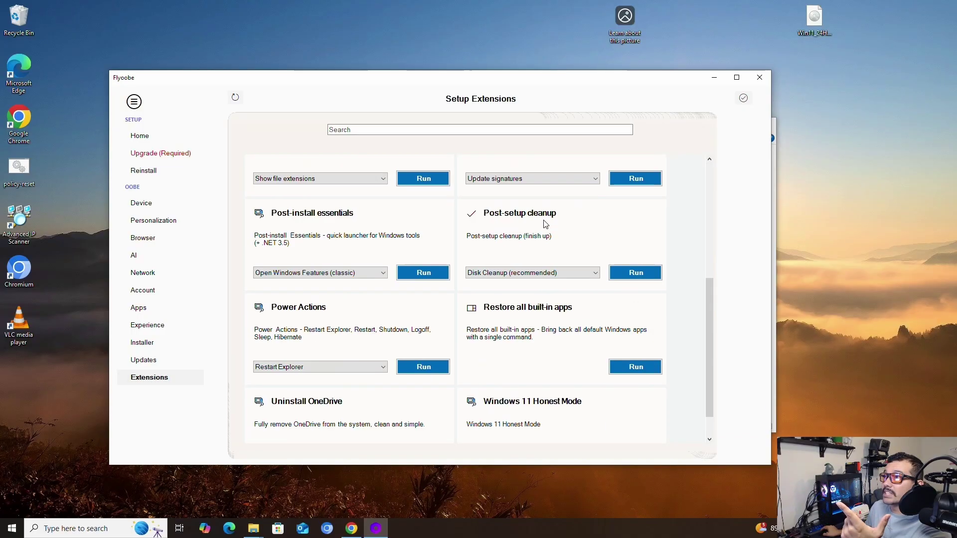
scroll(573, 254, down, 1)
scroll(568, 344, up, 6)
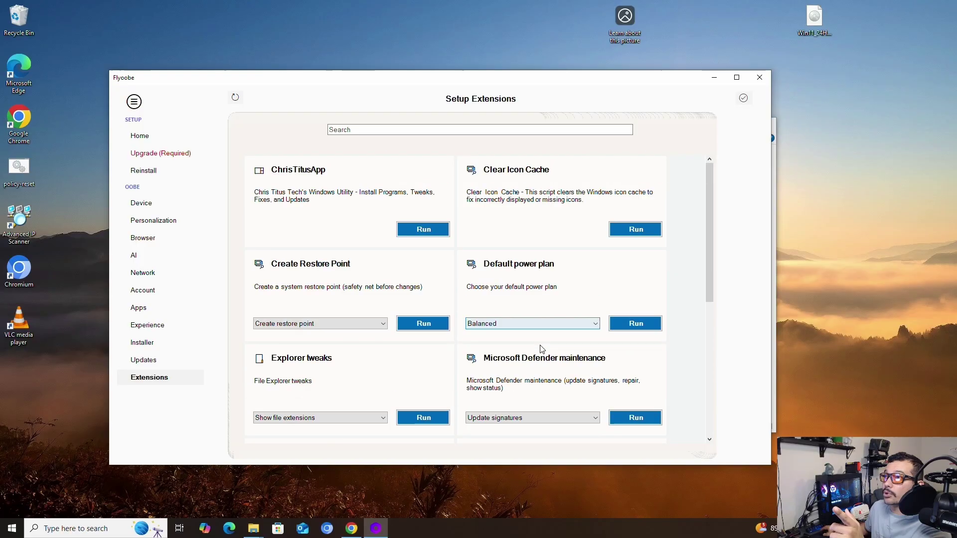
Step: Run the ChrisTitusApp extension, close the WinUtil utility and review the remaining setup extensions down to Windows 11 Honest Mode
click(432, 233)
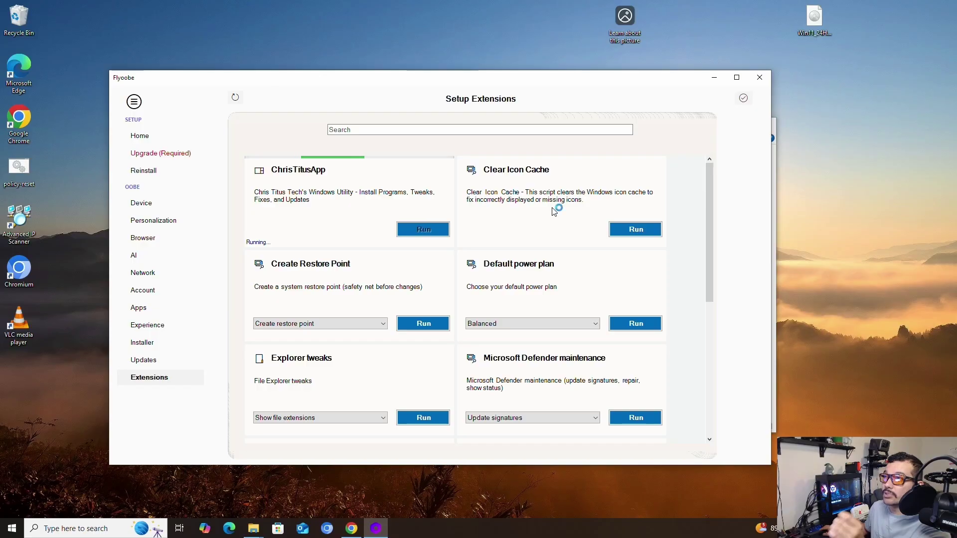
click(445, 326)
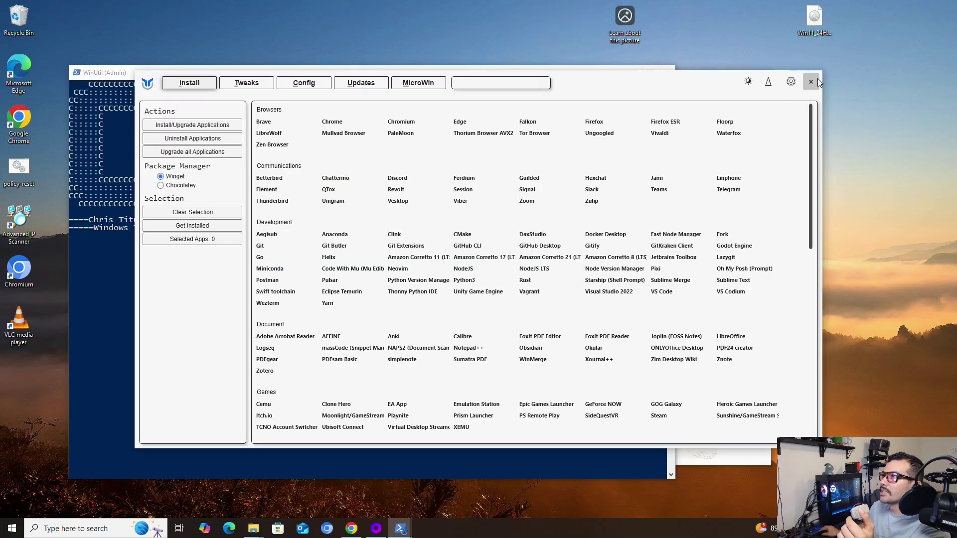
click(816, 80)
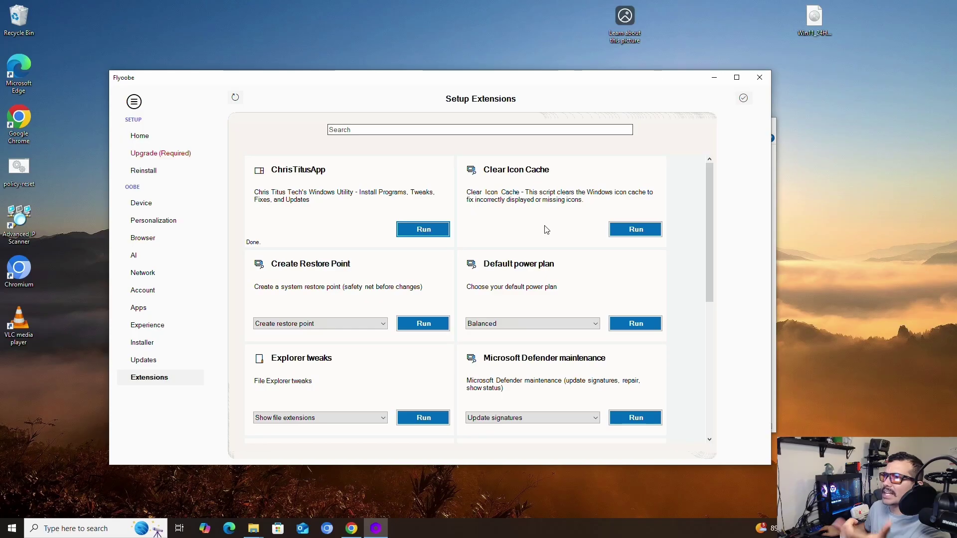
scroll(598, 328, down, 6)
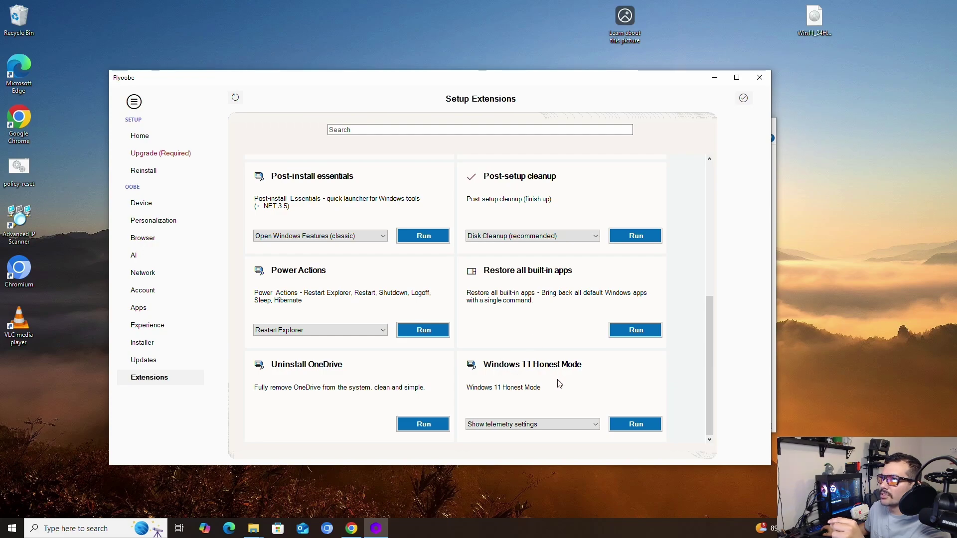
scroll(314, 378, up, 4)
scroll(398, 394, down, 4)
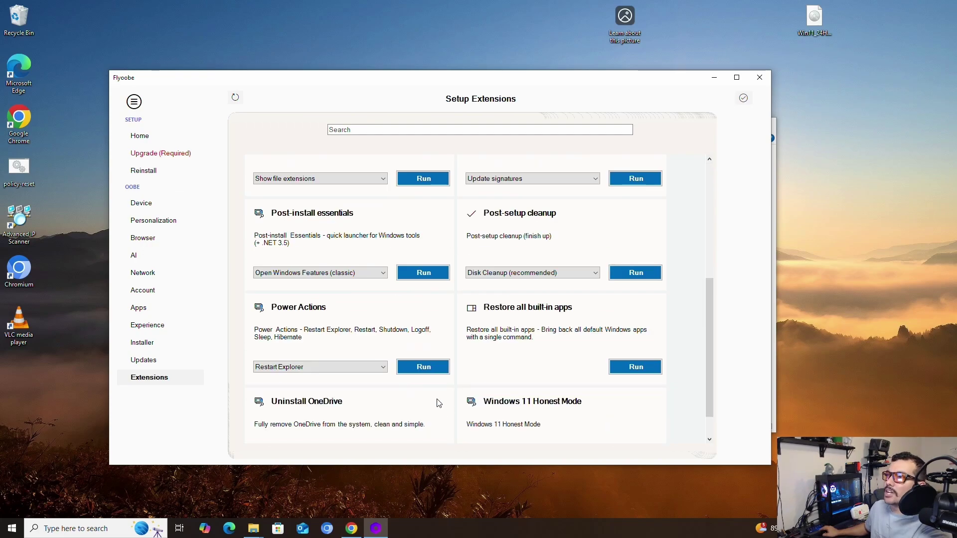
scroll(350, 387, up, 6)
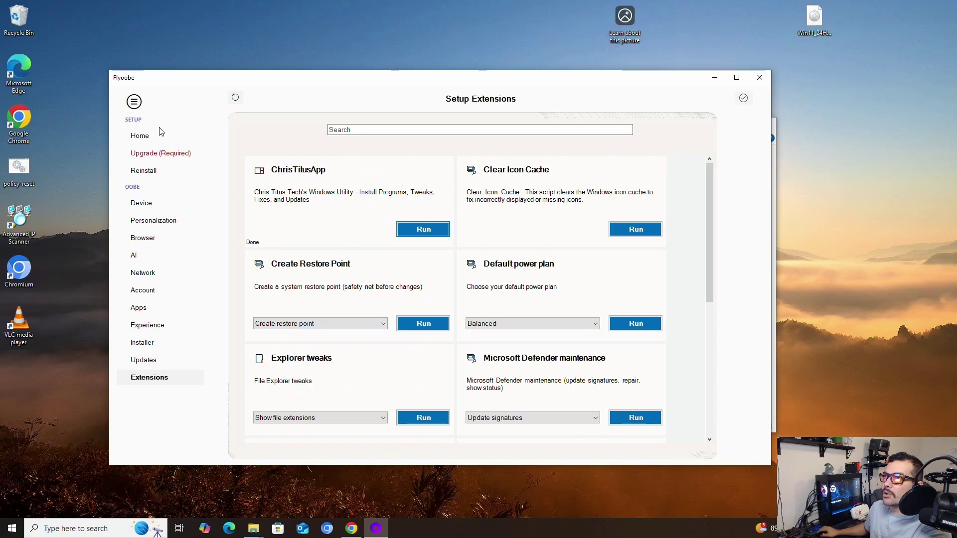
Step: Return to the Flyoobe home page, start Get Windows 11 and allow the unverified Flyby11.exe to run
click(151, 142)
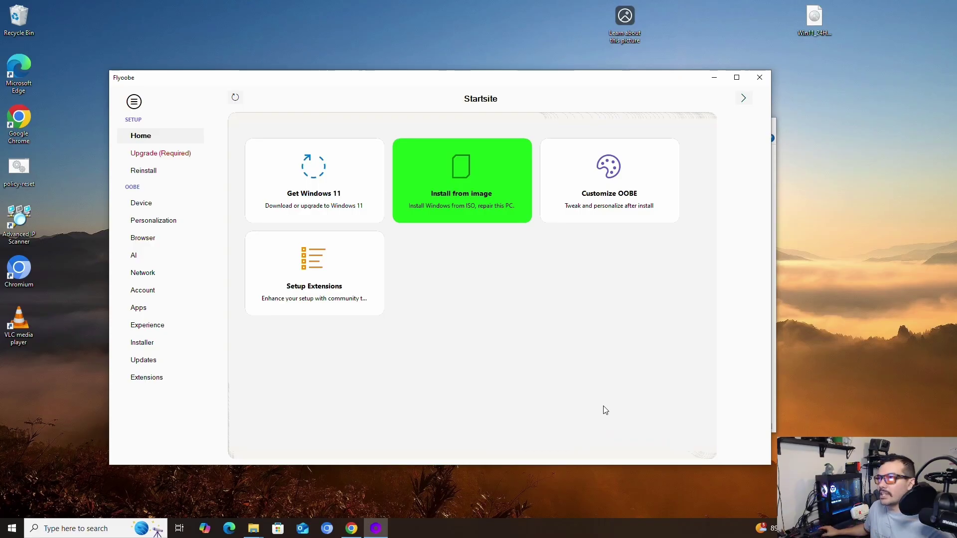
click(361, 202)
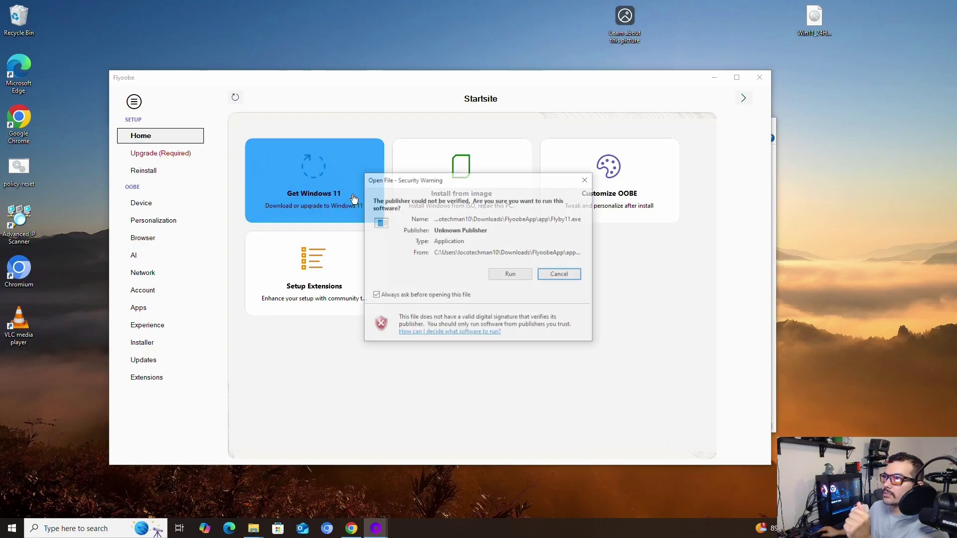
click(519, 276)
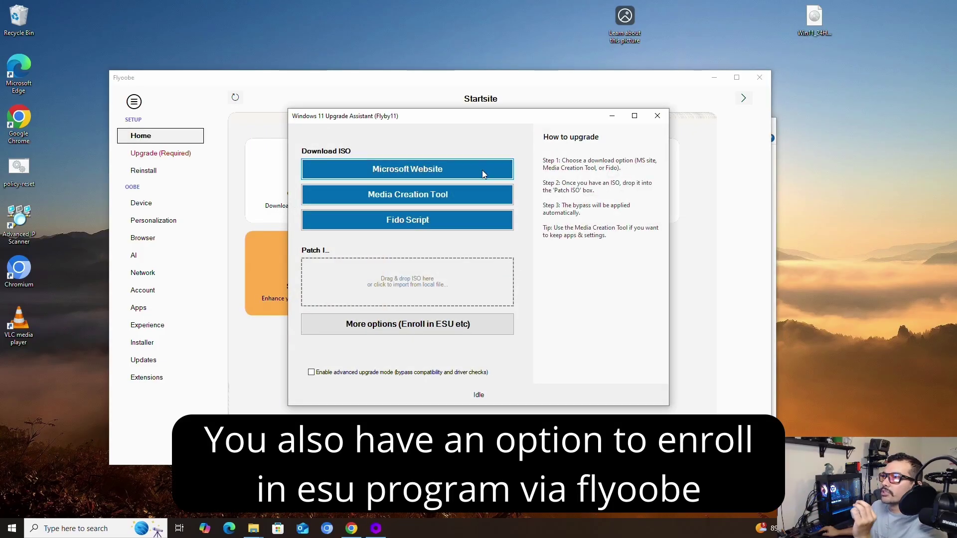
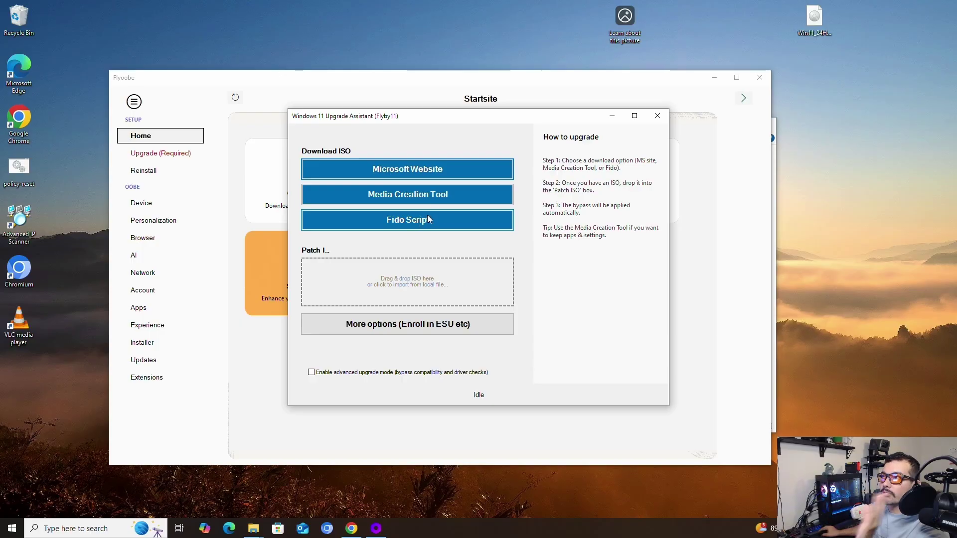
Step: Open Microsoft's Windows 11 download page from the Upgrade Assistant, download the media creation tool and run mediacreationtool.exe with administrator permission
click(425, 177)
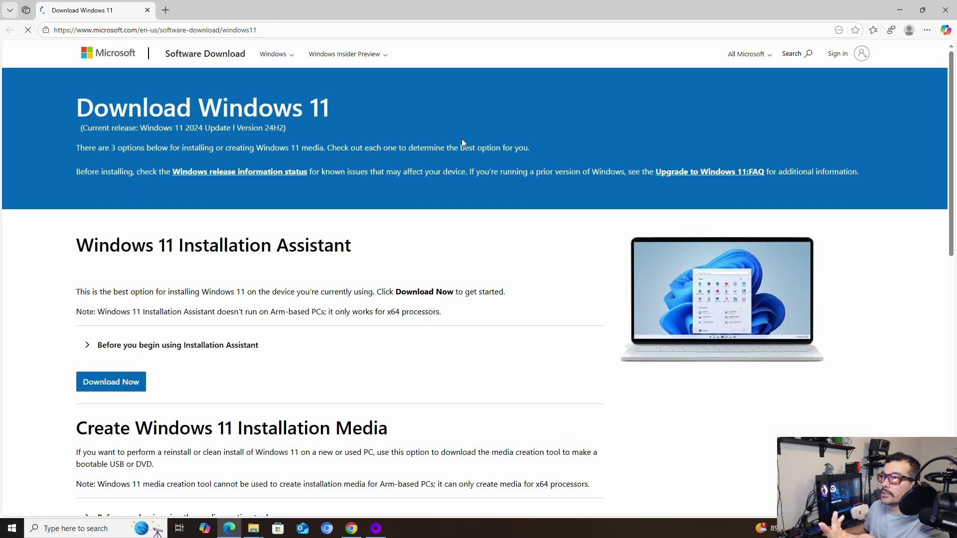
scroll(444, 198, down, 3)
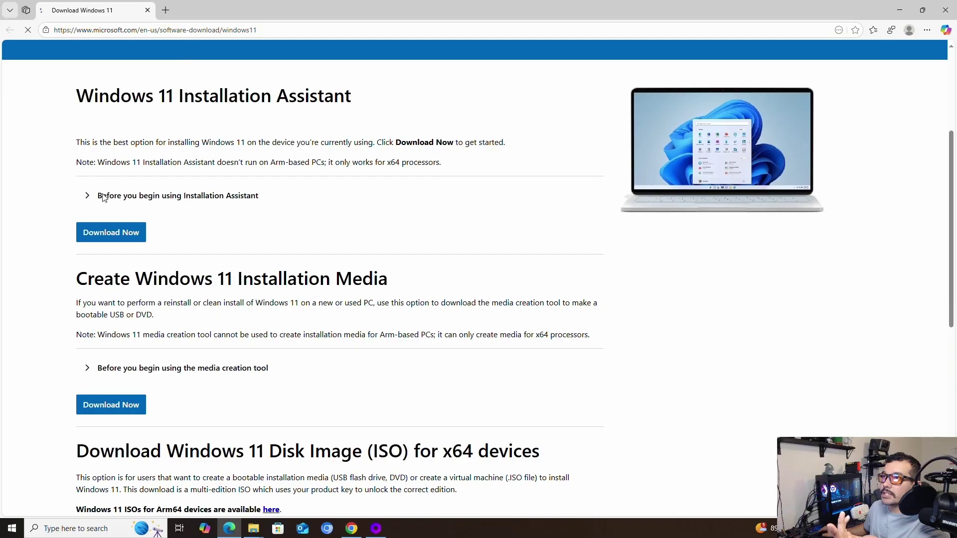
scroll(215, 355, down, 4)
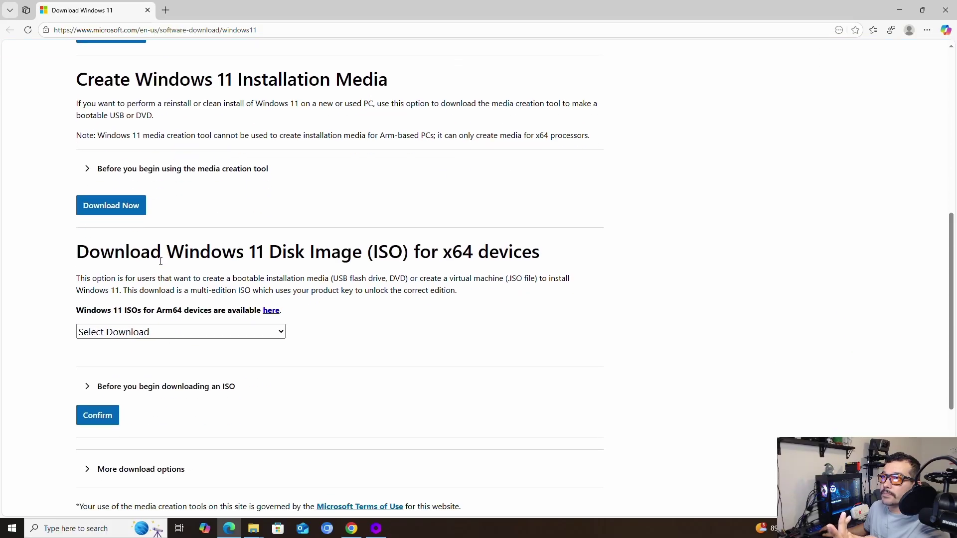
click(113, 209)
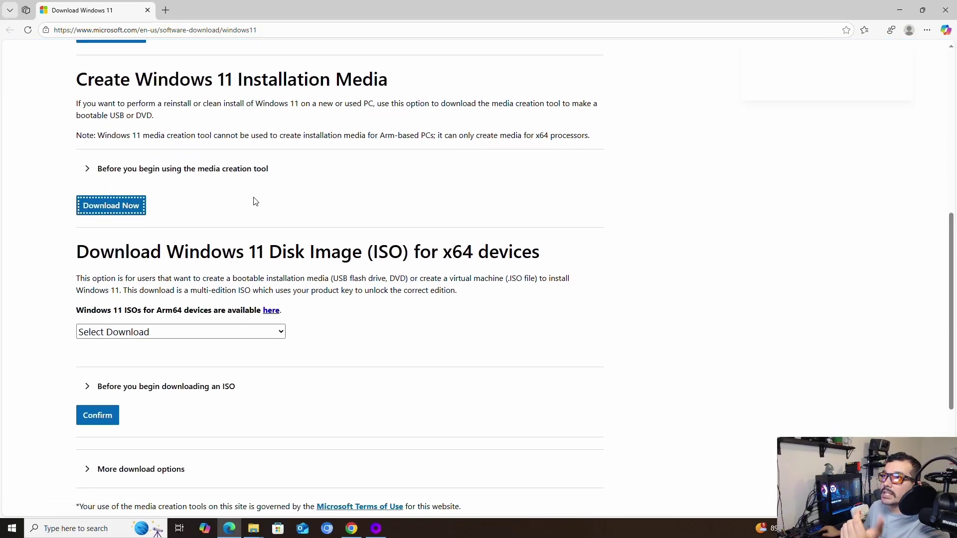
click(770, 79)
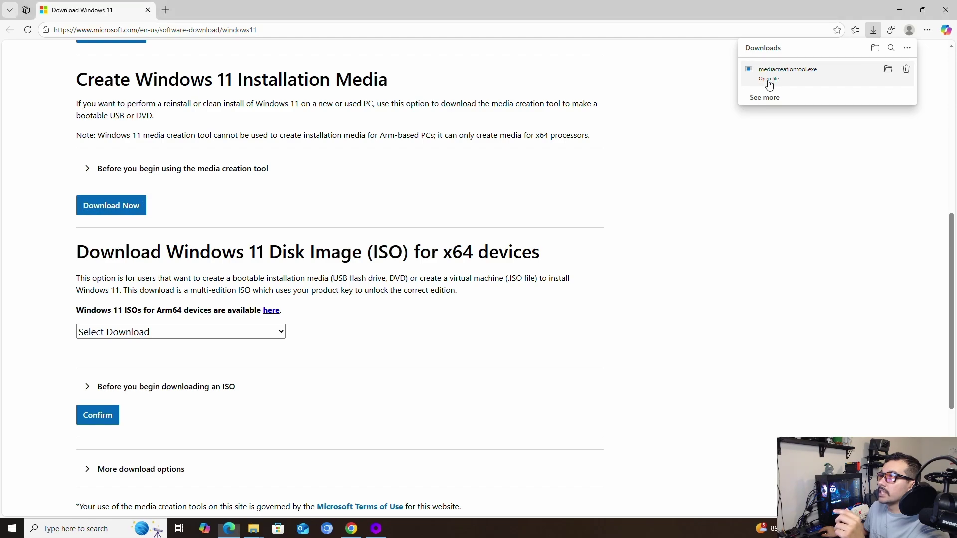
click(438, 332)
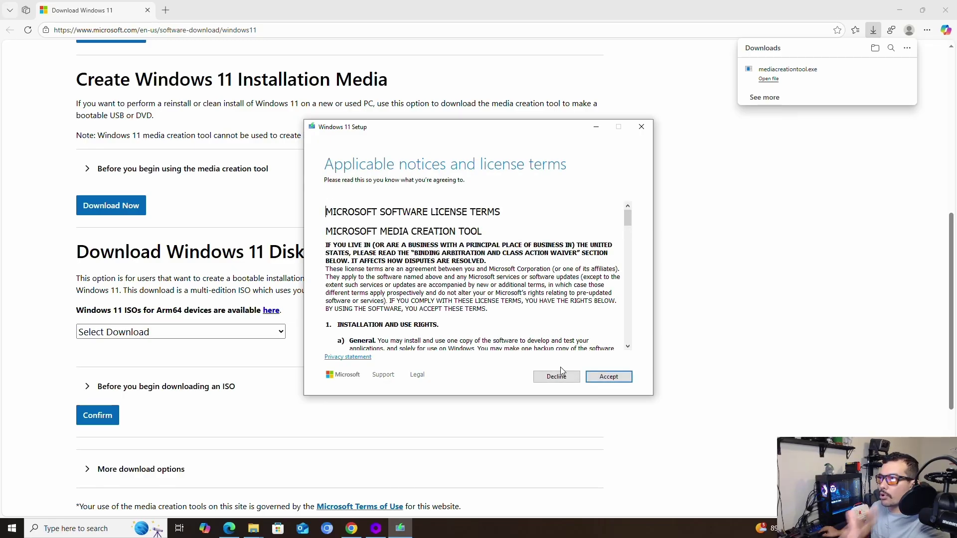
Step: Accept the media creation tool's license terms, keep the recommended language and edition options and choose ISO file as the media
click(613, 377)
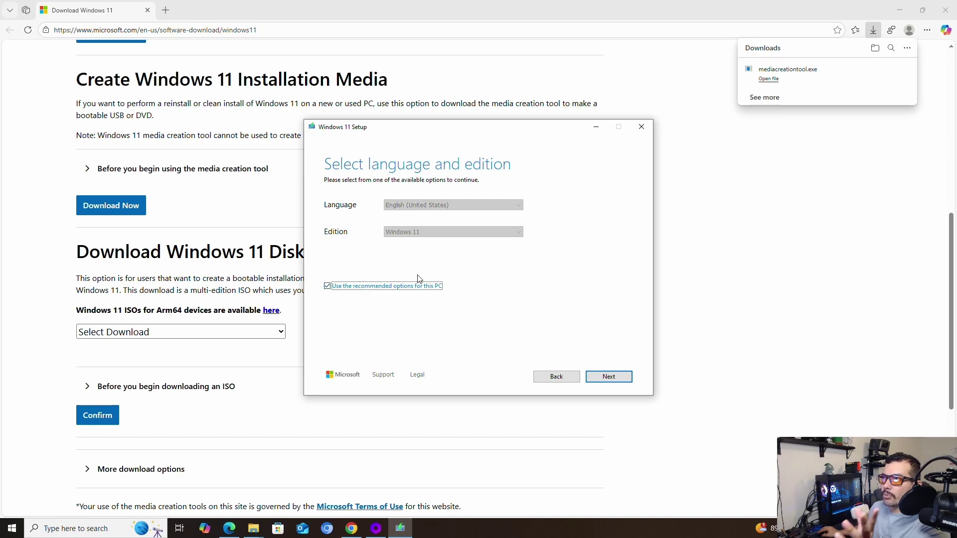
click(347, 287)
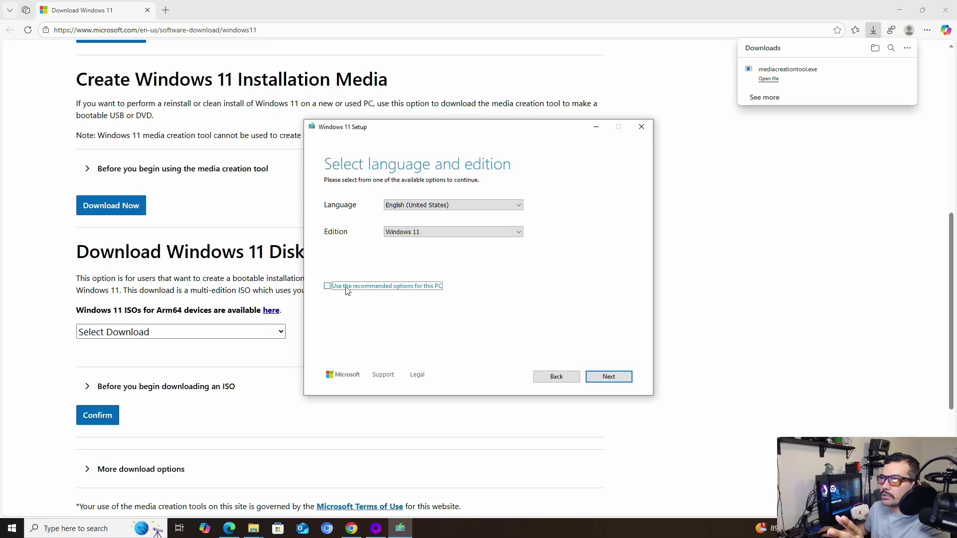
click(348, 288)
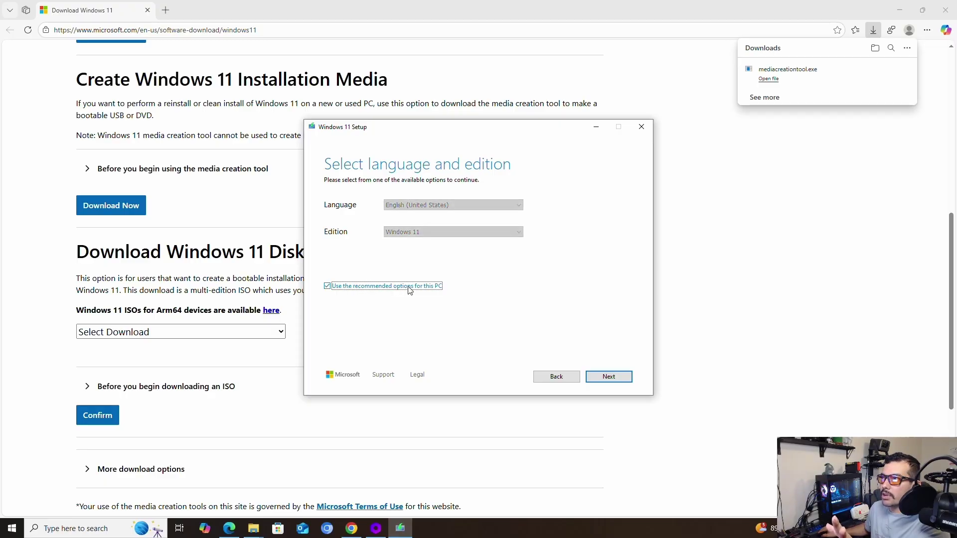
click(610, 379)
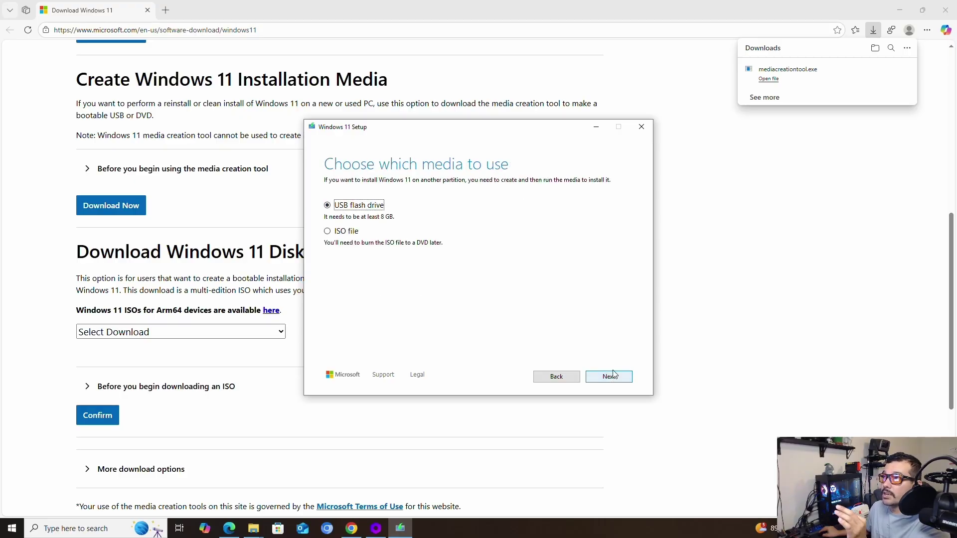
click(347, 238)
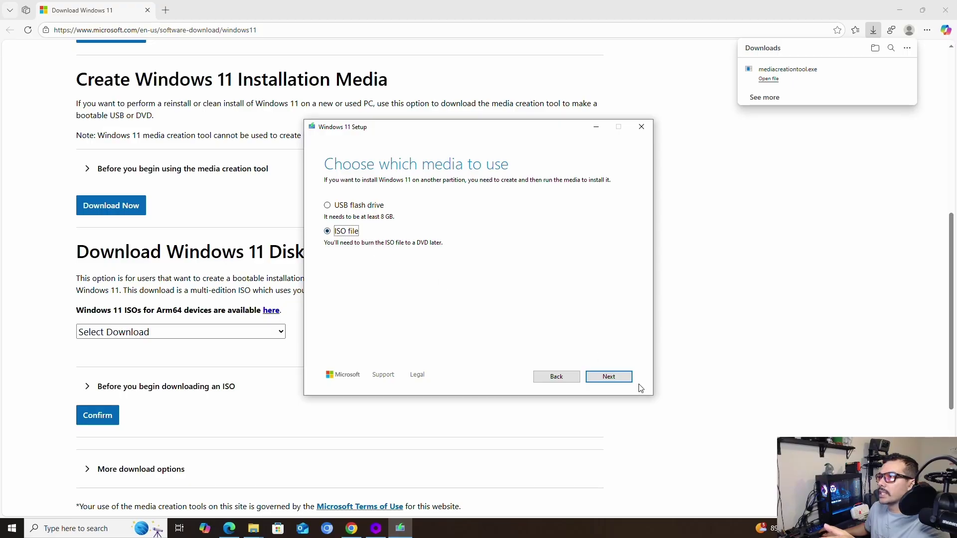
Step: Quit the media creation tool's setup and confirm leaving without creating the ISO file
click(641, 131)
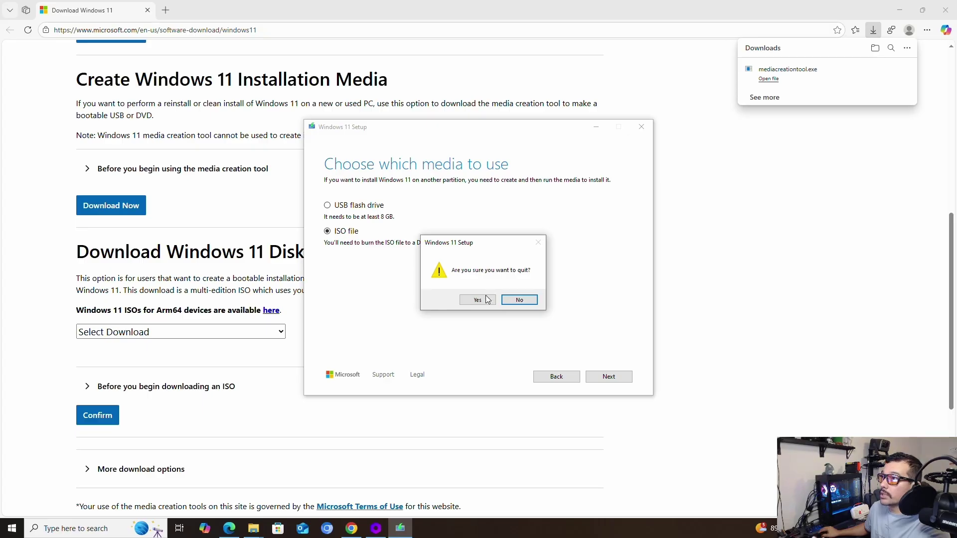
click(477, 300)
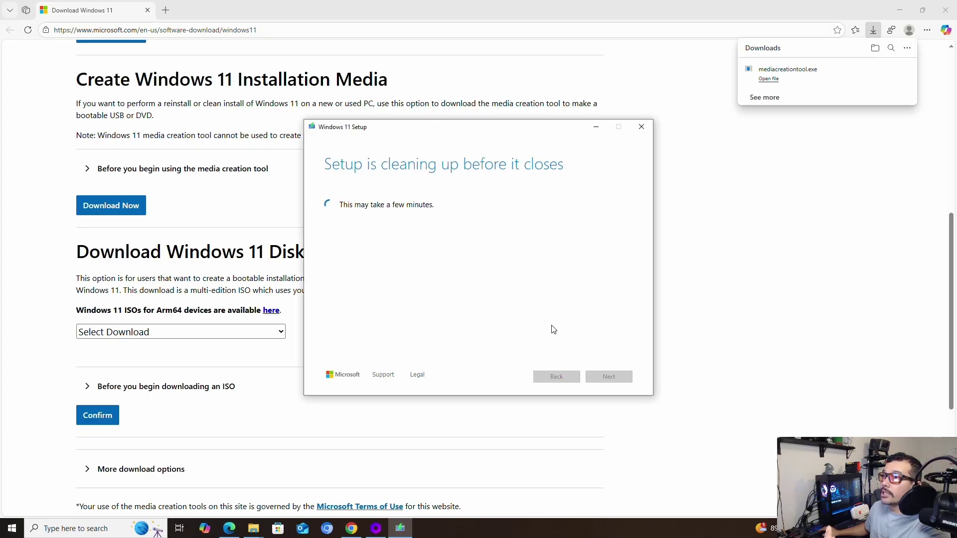
click(641, 127)
Step: Request the Windows 11 multi-edition ISO for x64 devices with English (United States) as the product language
click(203, 341)
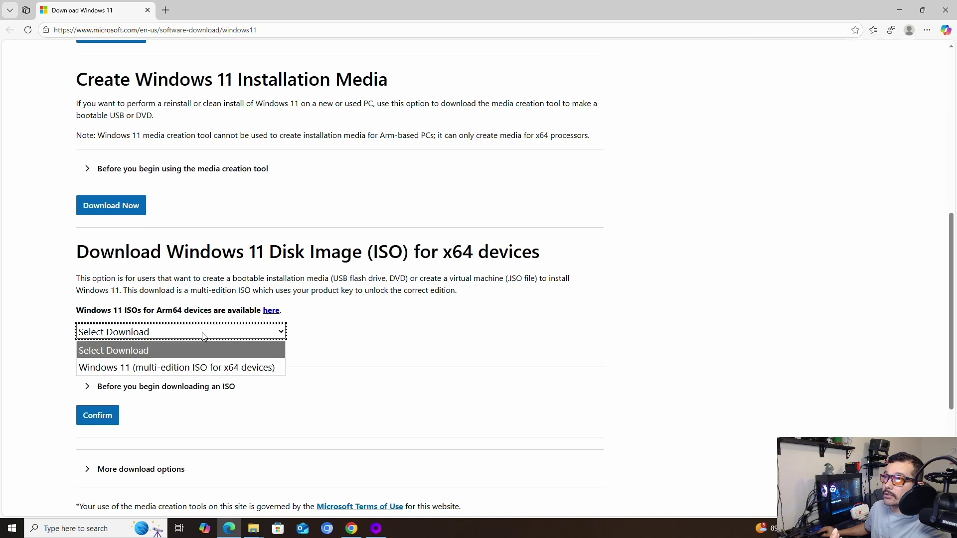
click(190, 363)
click(118, 420)
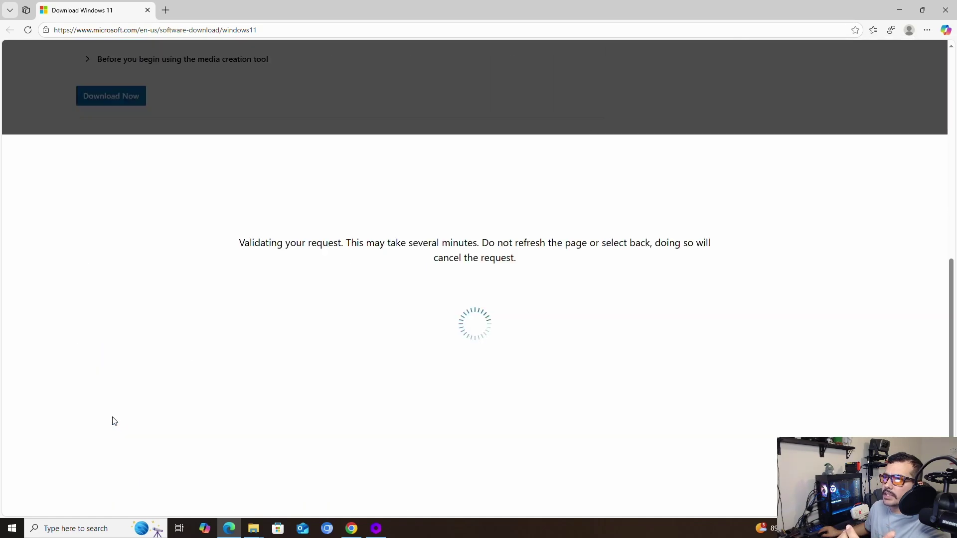
click(128, 294)
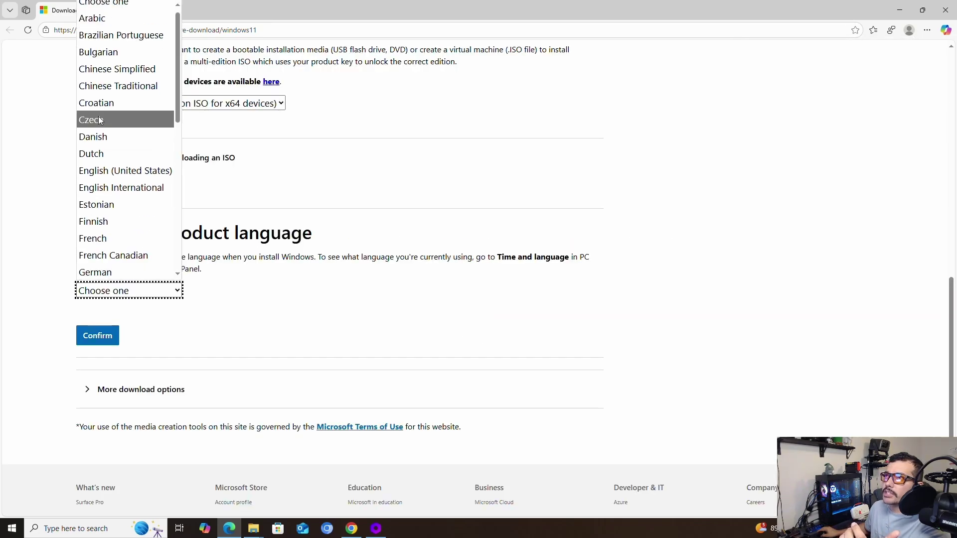
click(124, 172)
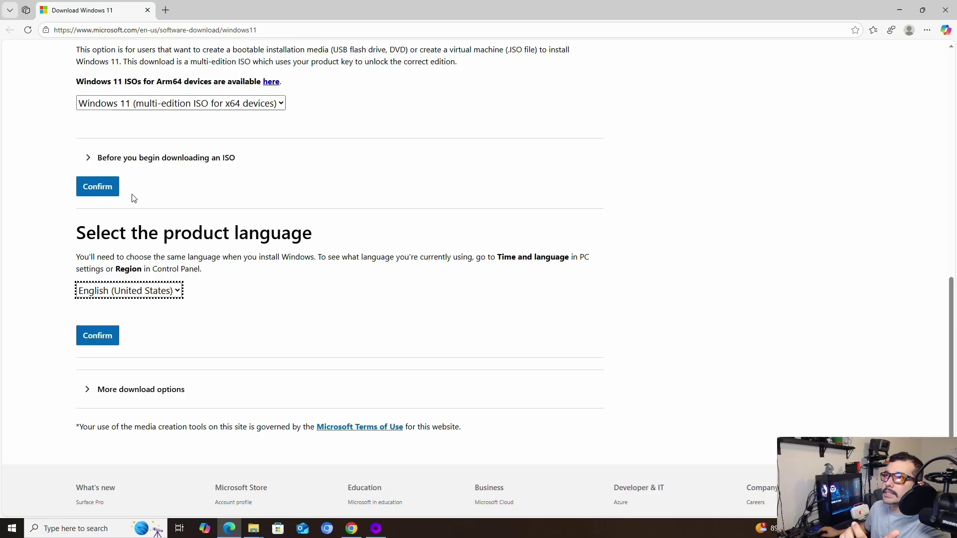
click(99, 343)
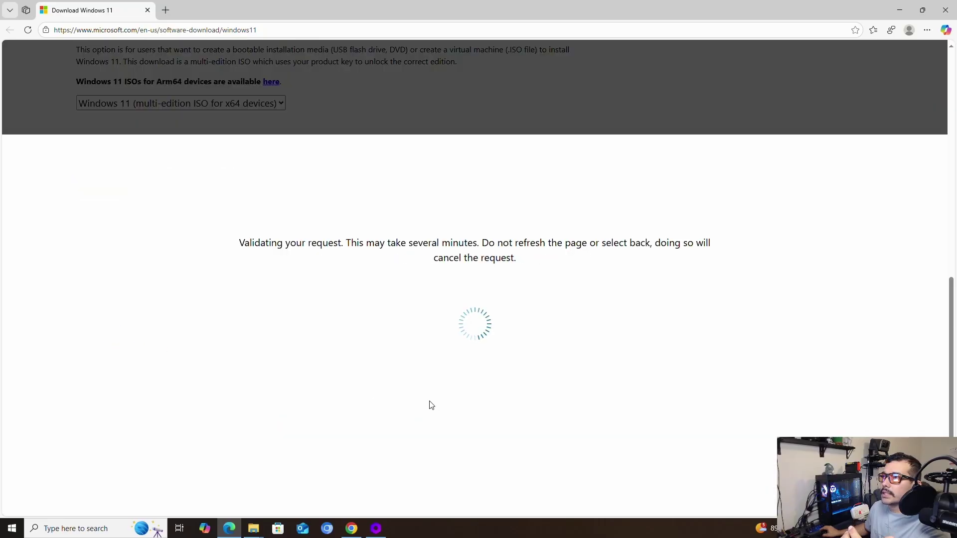
Step: Start the 64-bit download of Win11_24H2_English_x64.iso and cancel it
scroll(123, 207, up, 2)
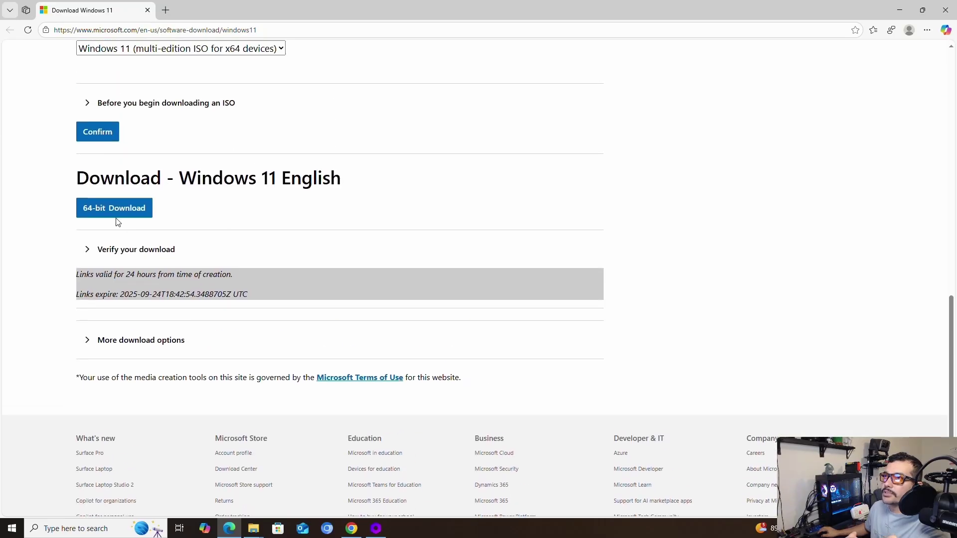
click(117, 213)
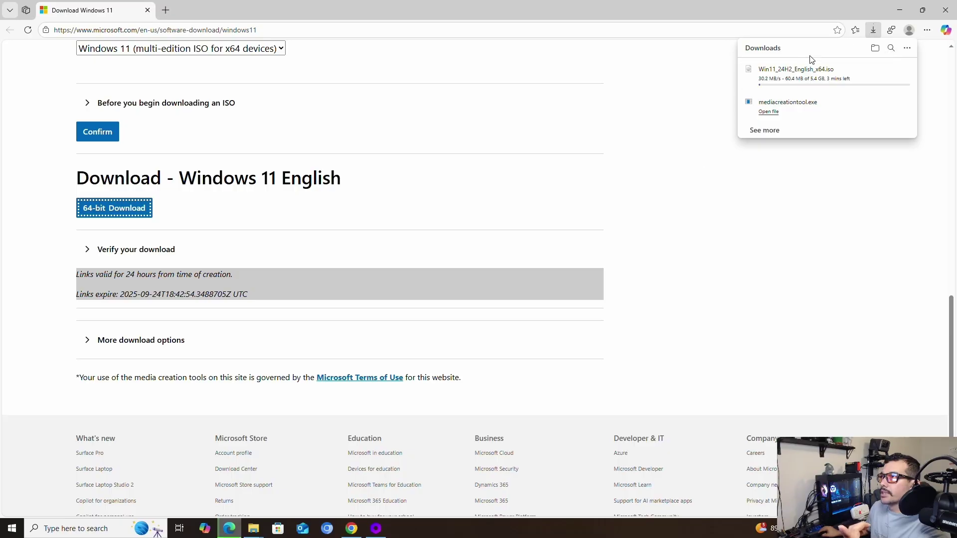
mouse_move(792, 75)
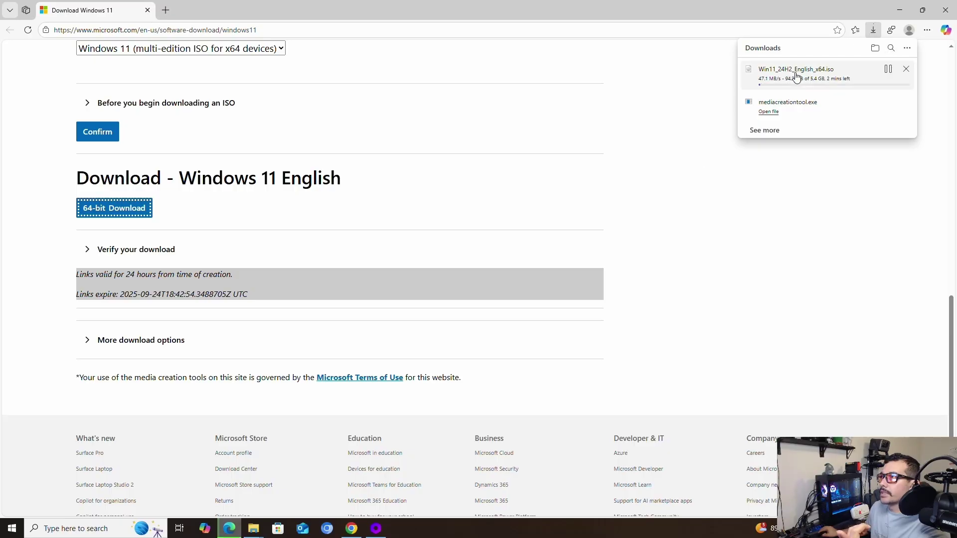
click(905, 70)
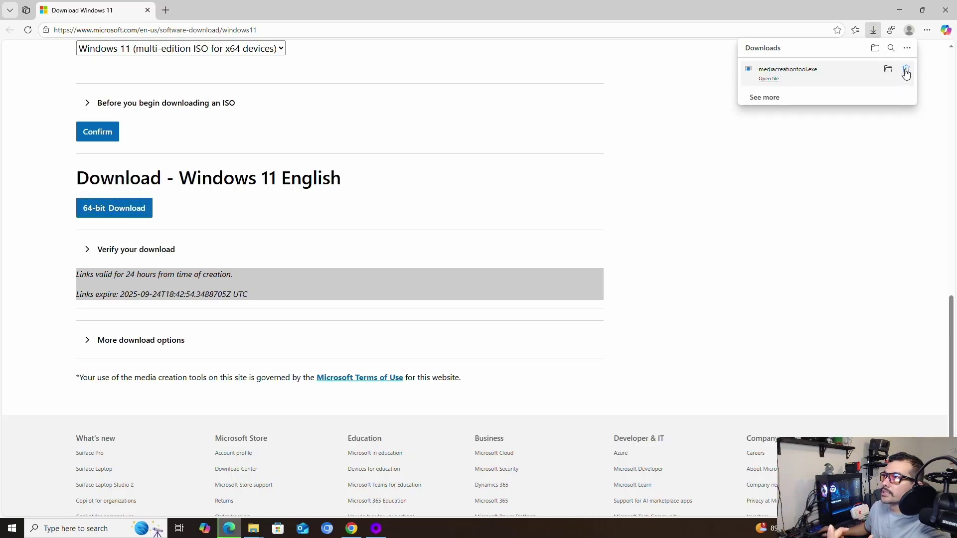
Step: Return to the Upgrade Assistant, run the Fido Script with administrator permission and continue with version Windows 11
click(899, 10)
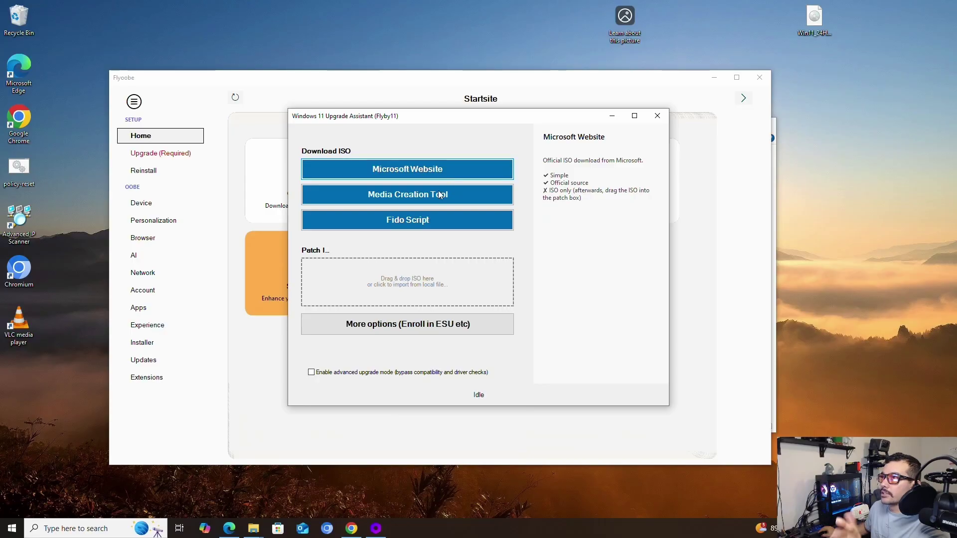
click(420, 221)
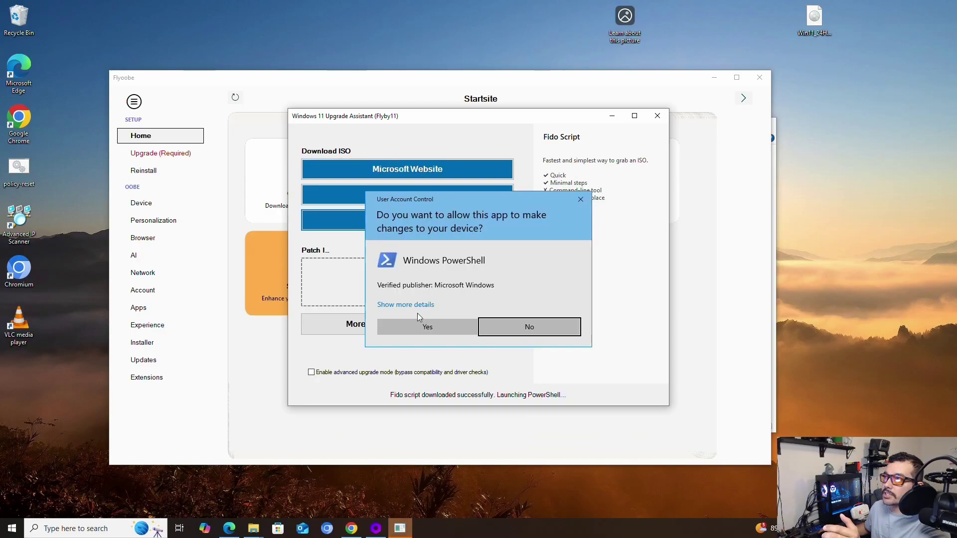
click(422, 330)
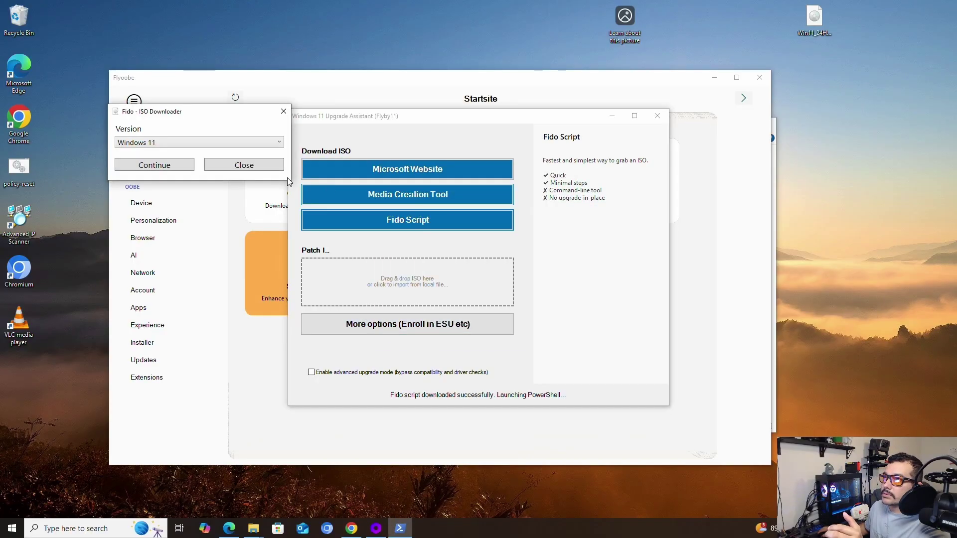
click(166, 146)
click(168, 147)
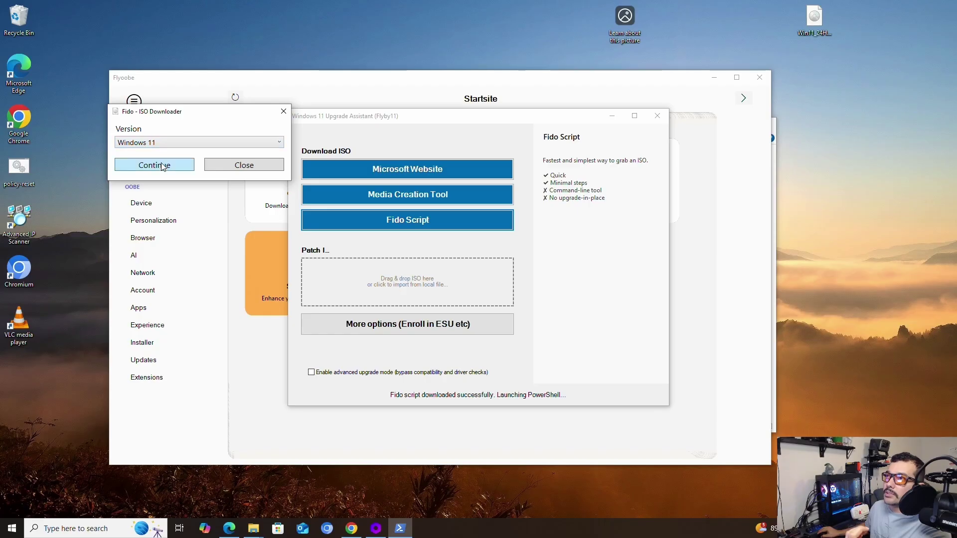
click(162, 167)
Step: Check the Windows 11 releases offered by the Fido ISO downloader and close it without downloading
click(178, 171)
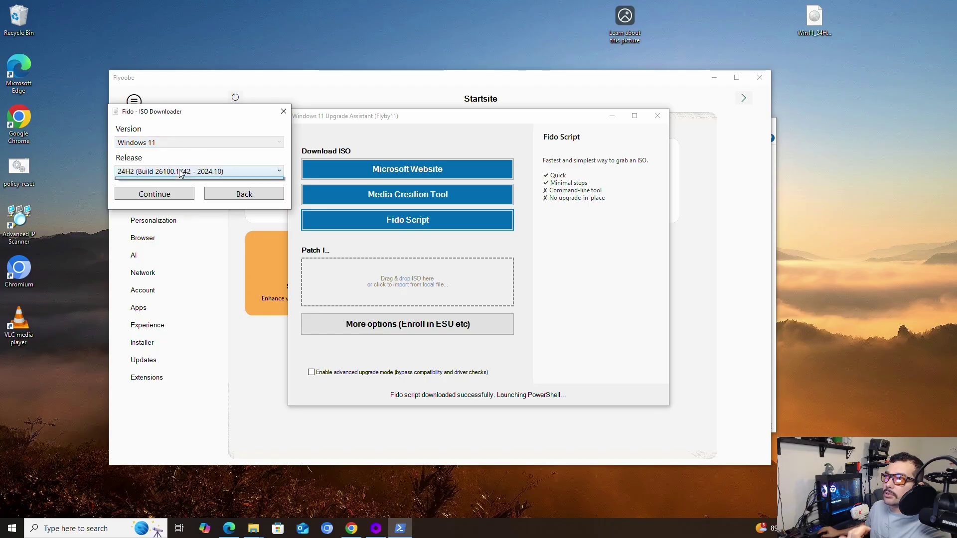
click(183, 172)
click(192, 172)
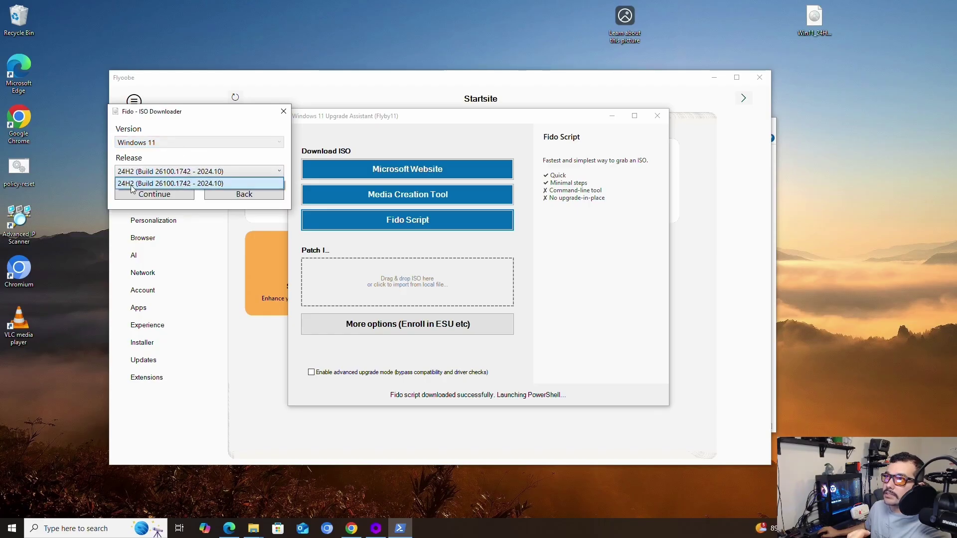
click(284, 112)
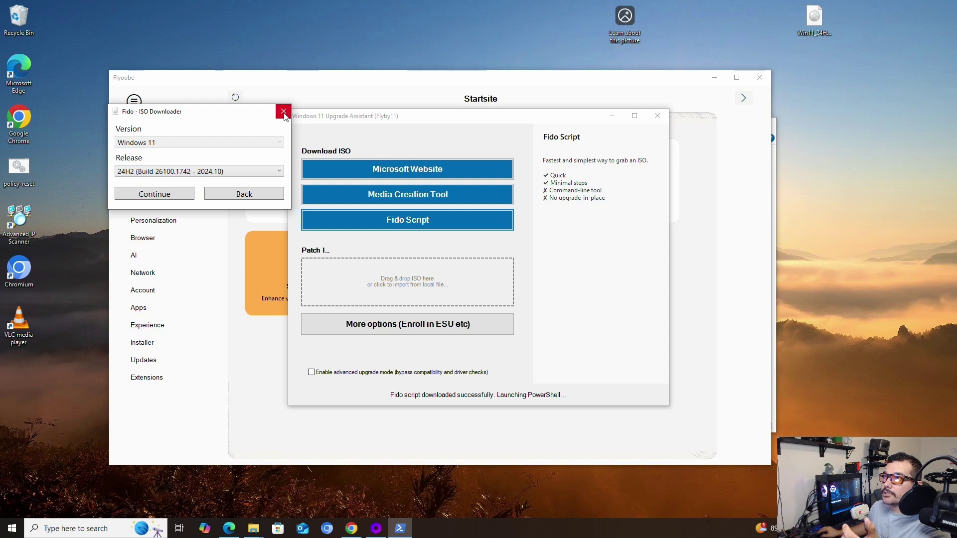
click(283, 111)
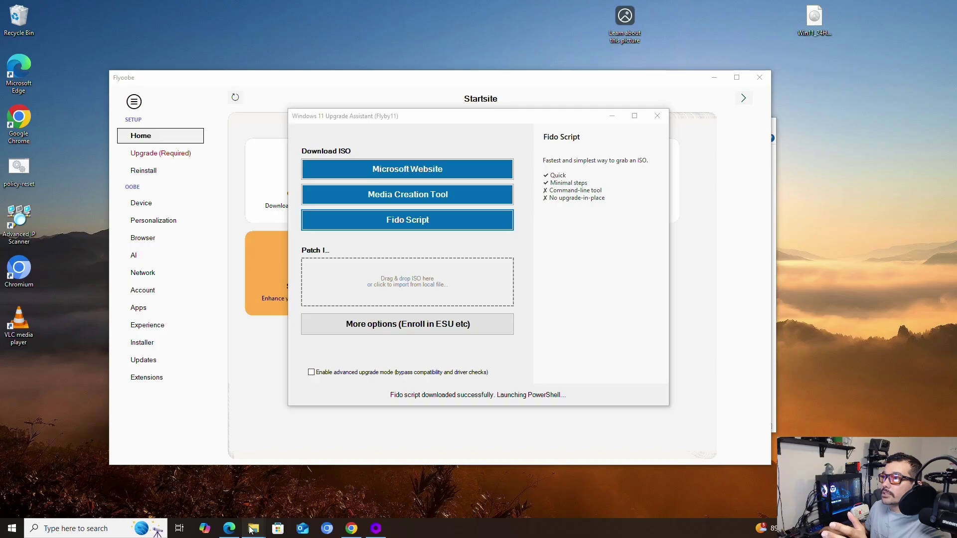
right_click(818, 38)
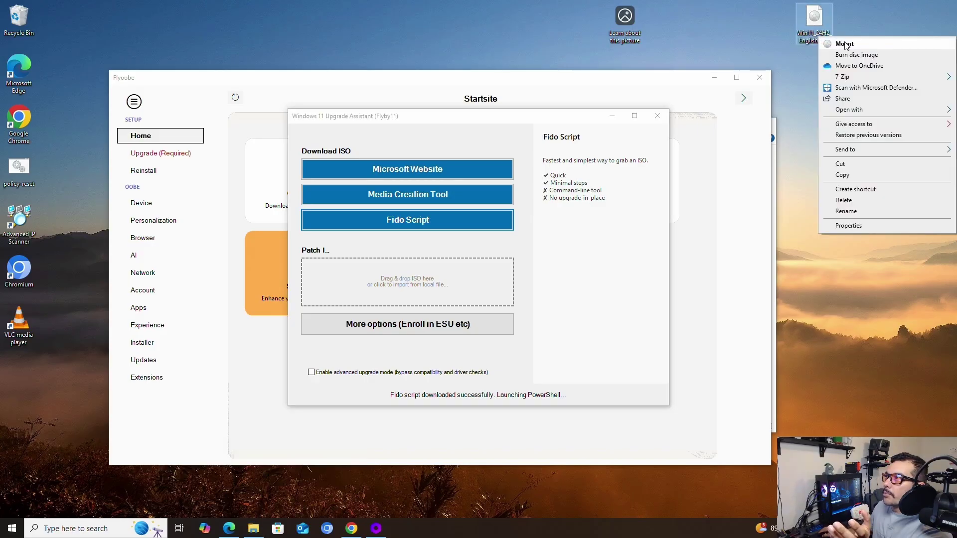
click(846, 19)
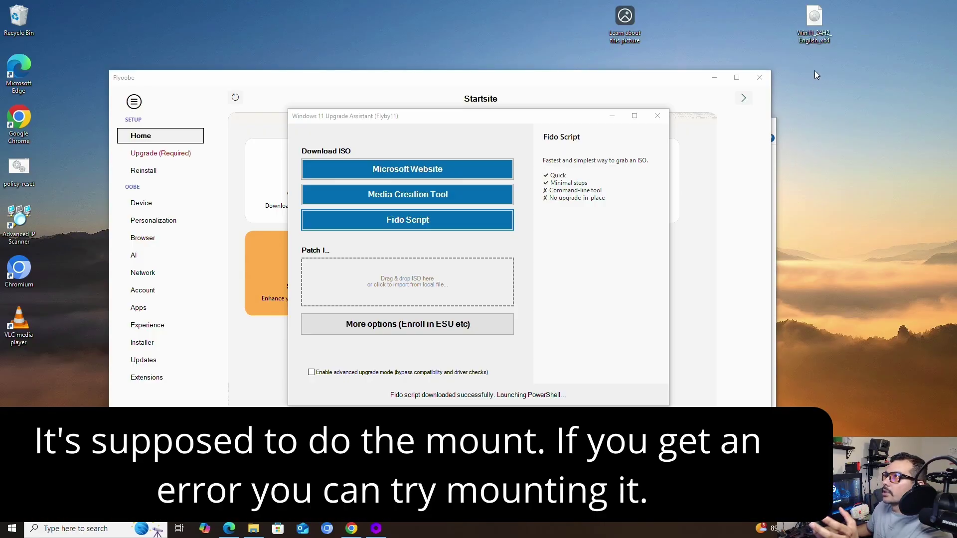
right_click(814, 24)
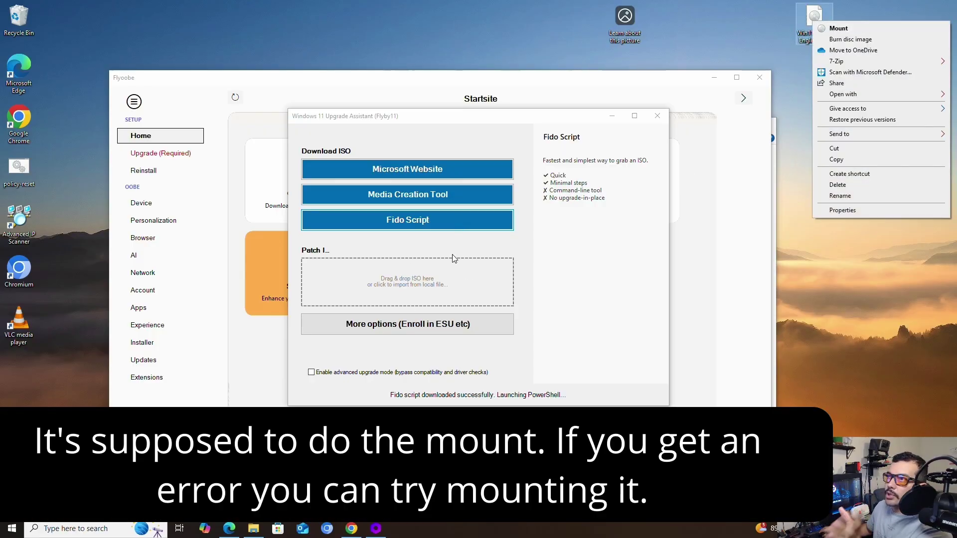
click(865, 12)
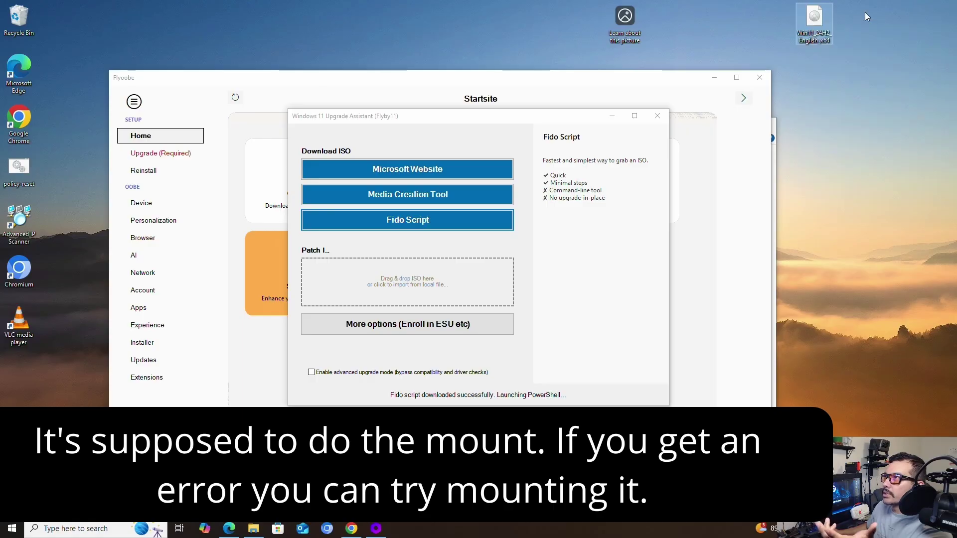
Step: Enable advanced upgrade mode, import the desktop's Win11_24H2_English_x64 ISO for patching, allow PowerShell to make changes and dismiss the success message
click(311, 372)
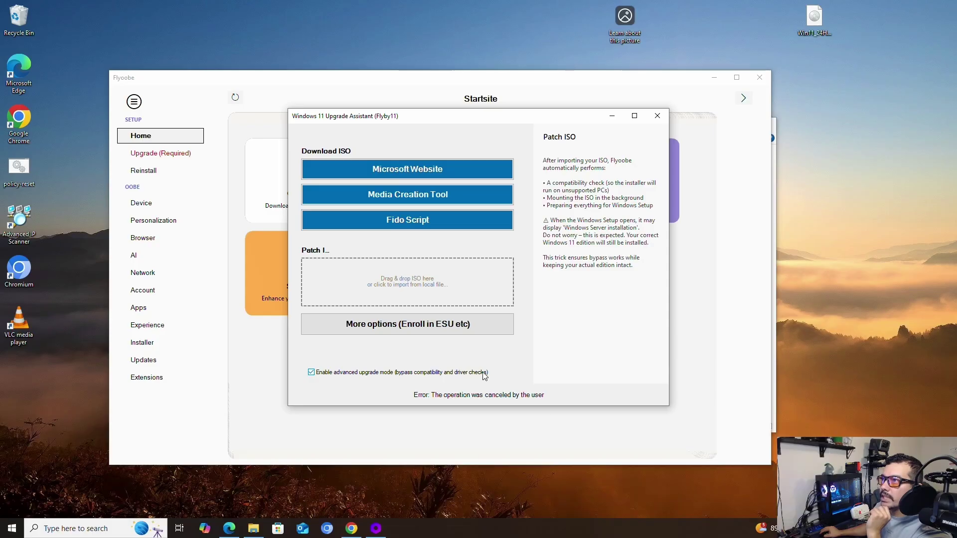
drag(817, 21, 403, 280)
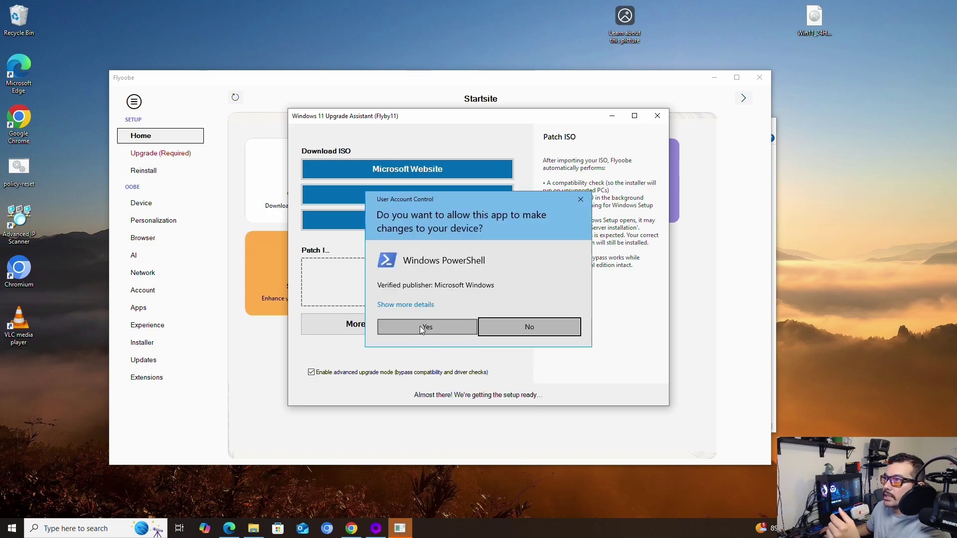
click(420, 326)
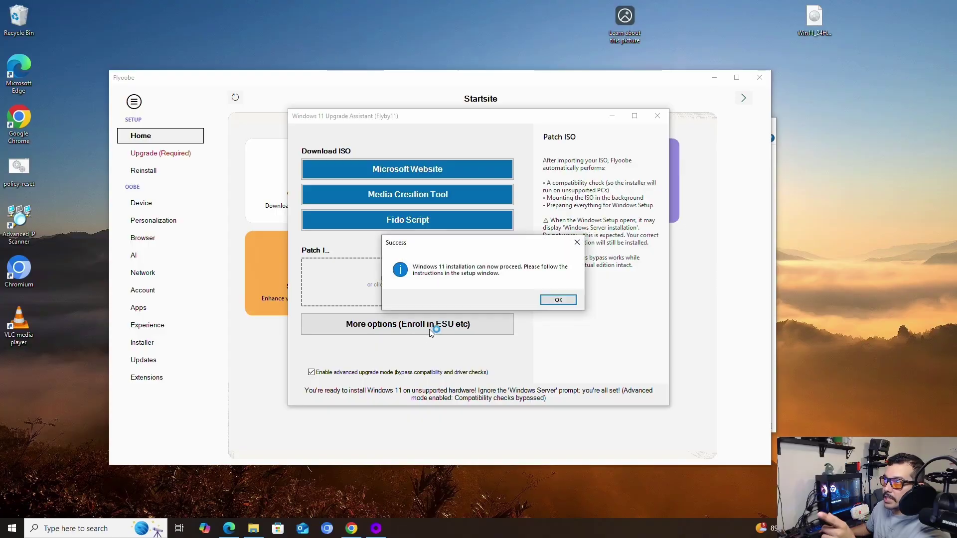
click(558, 300)
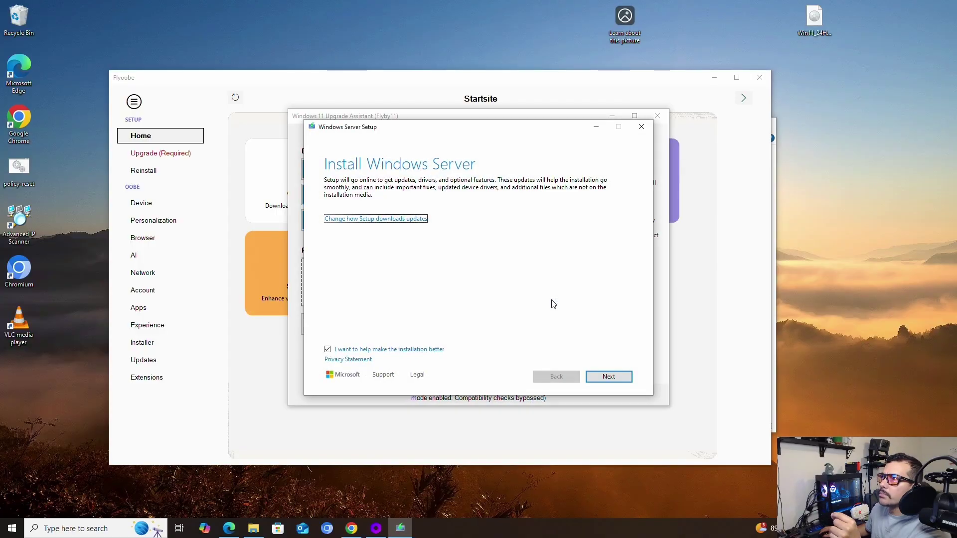
drag(552, 128, 399, 126)
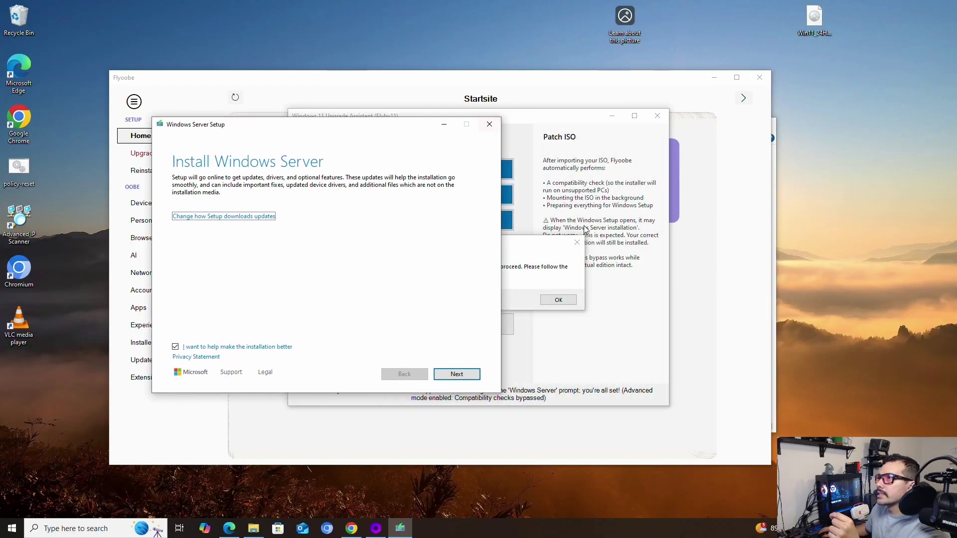
click(558, 300)
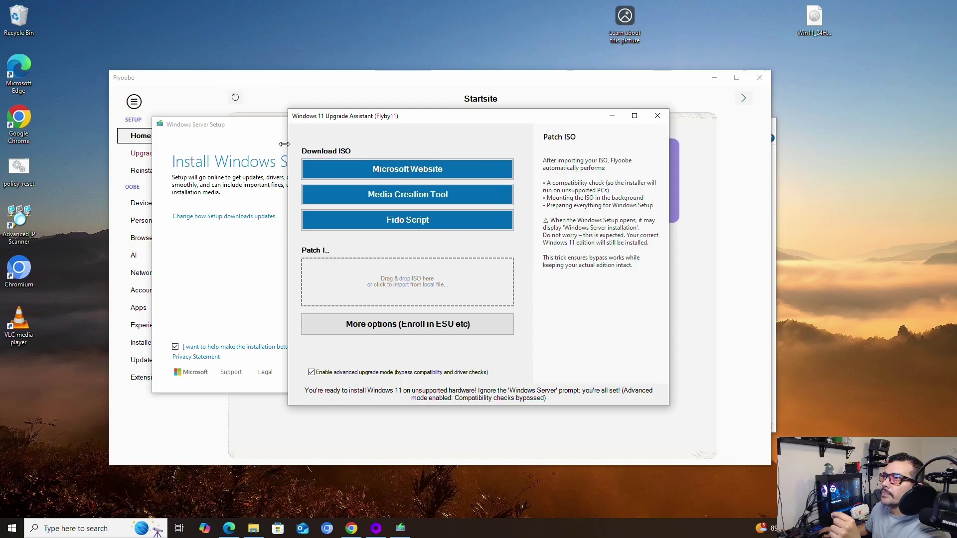
Step: In Windows Server Setup, postpone updates with Not right now, opt out of helping make the installation better and continue
click(252, 146)
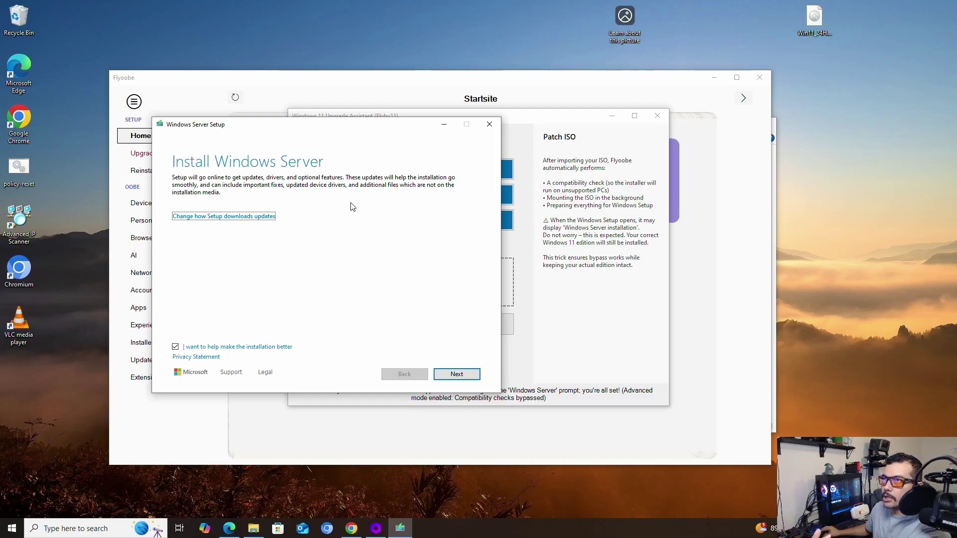
click(232, 217)
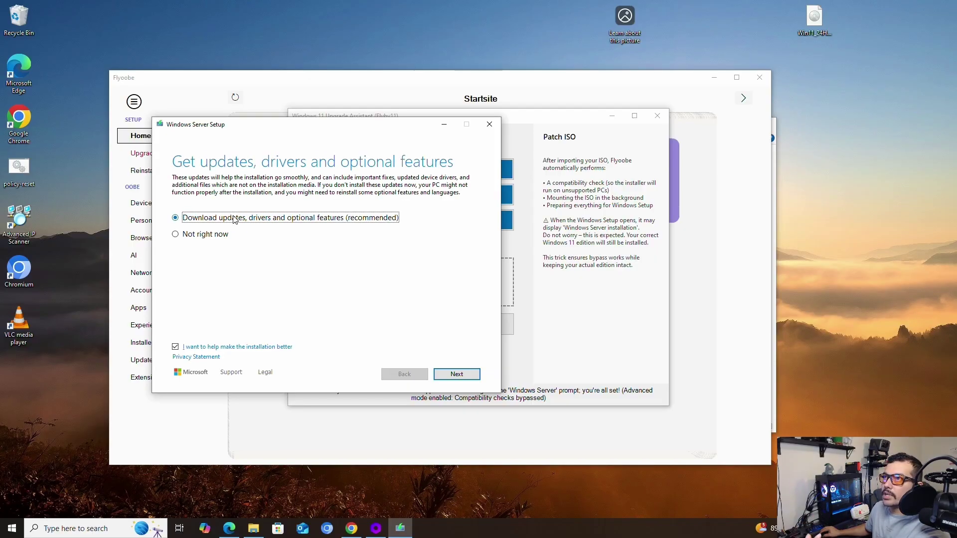
click(199, 236)
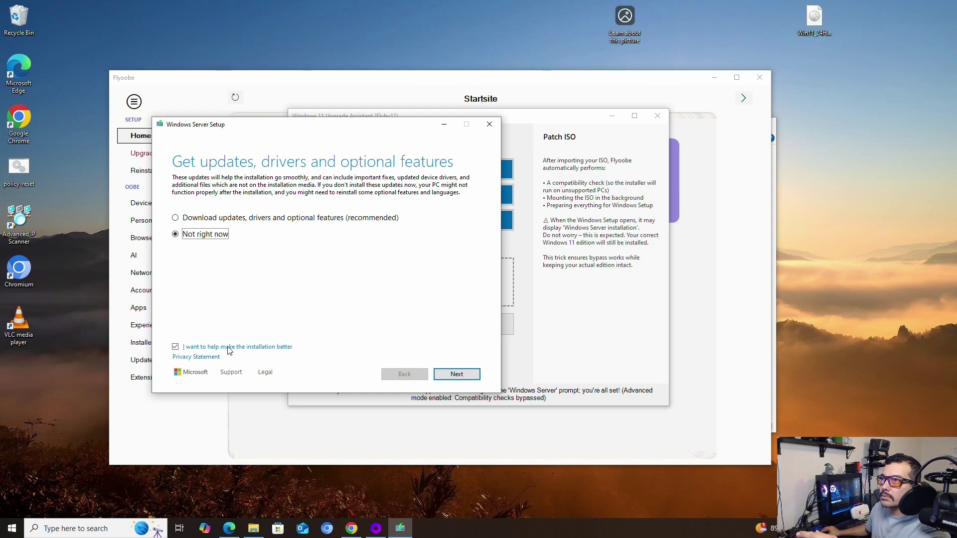
click(201, 347)
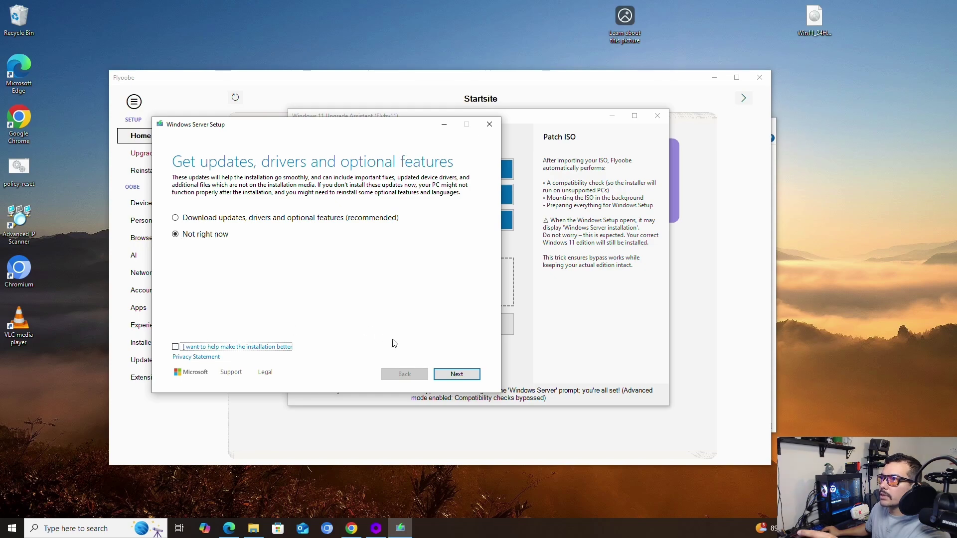
click(450, 373)
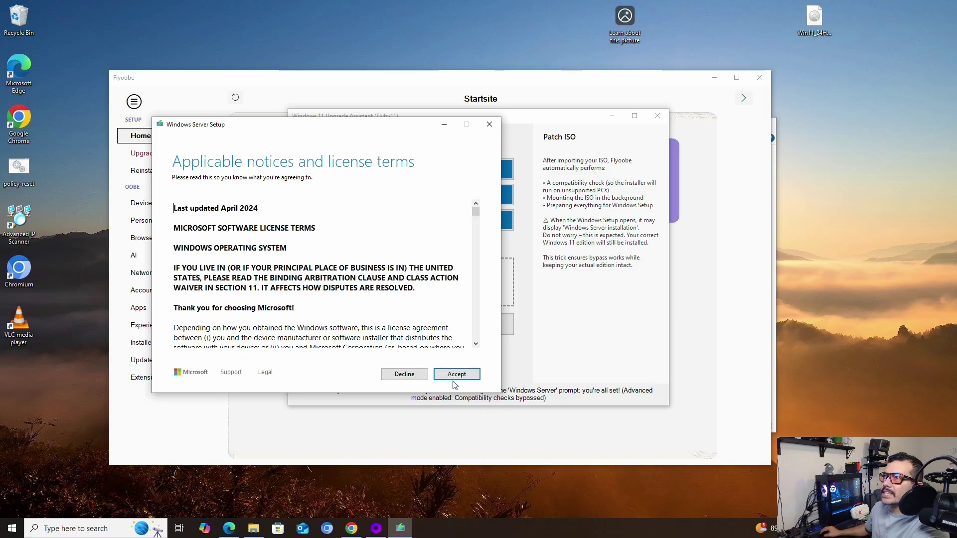
Step: Accept the license terms and install Windows 11 Pro with Keep files, settings, and apps selected
click(456, 375)
click(190, 219)
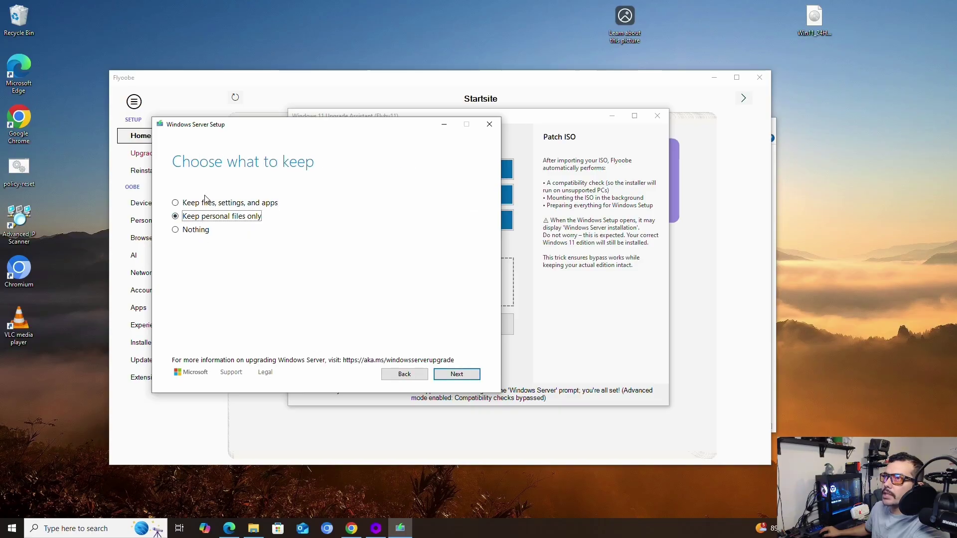
click(226, 204)
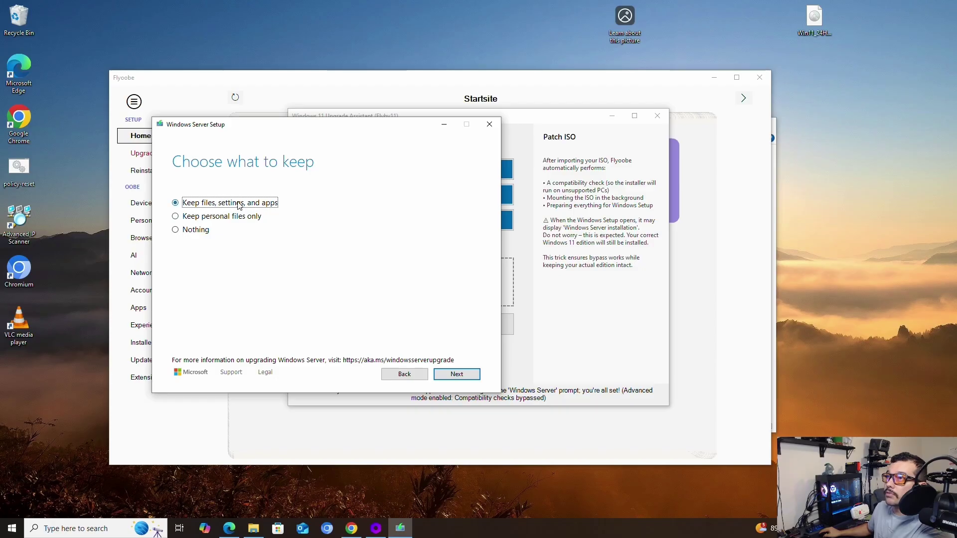
click(215, 219)
click(229, 204)
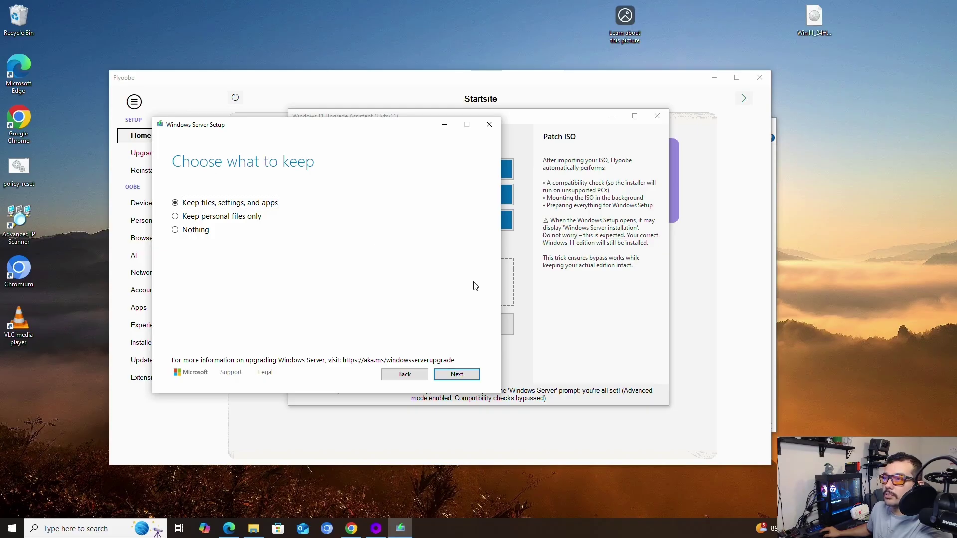
click(457, 373)
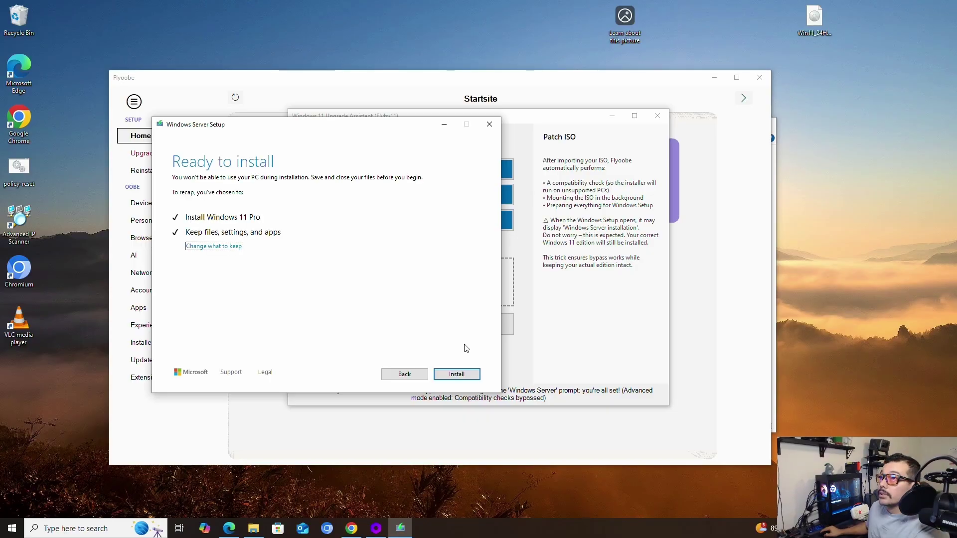
click(450, 376)
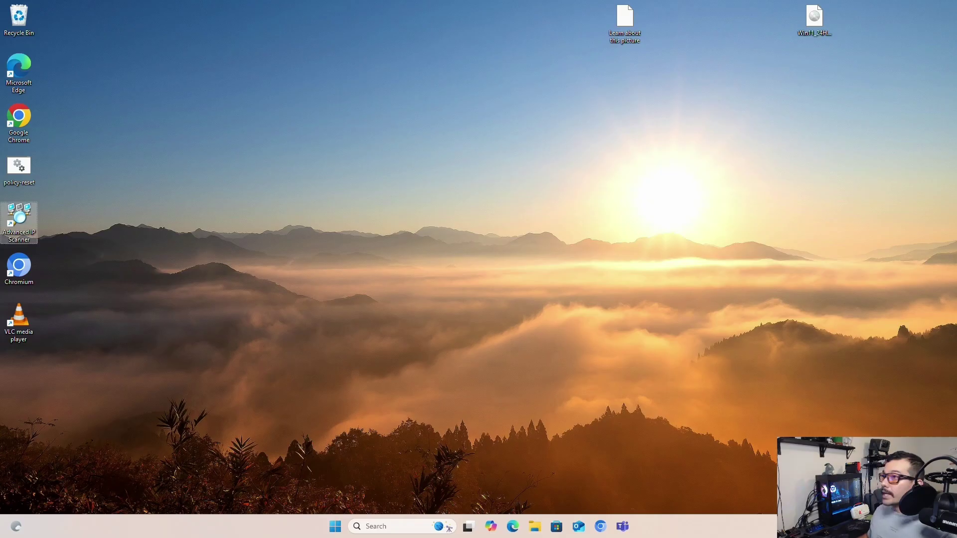
Step: Examine the Windows edition and version on the About your PC page and close Settings
key(super)
text(about)
key(Return)
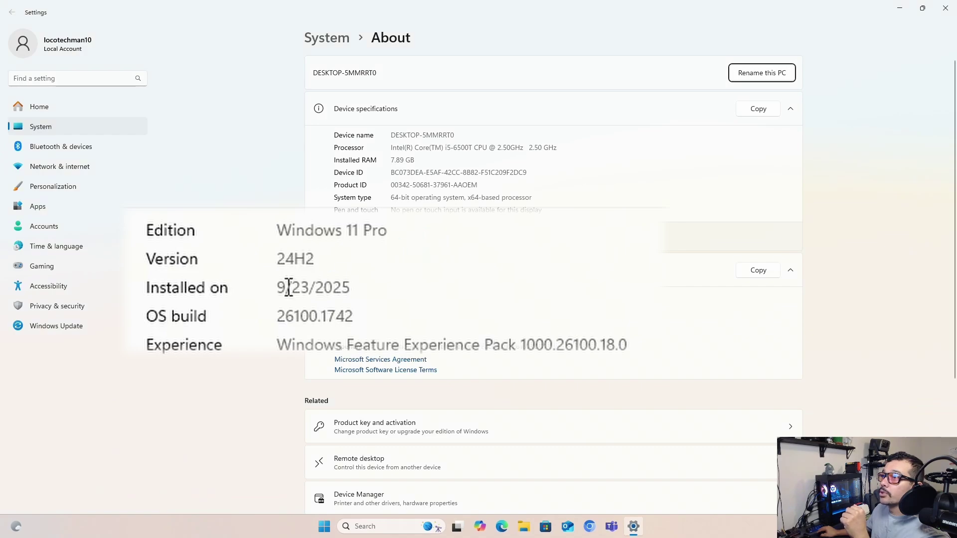
click(945, 8)
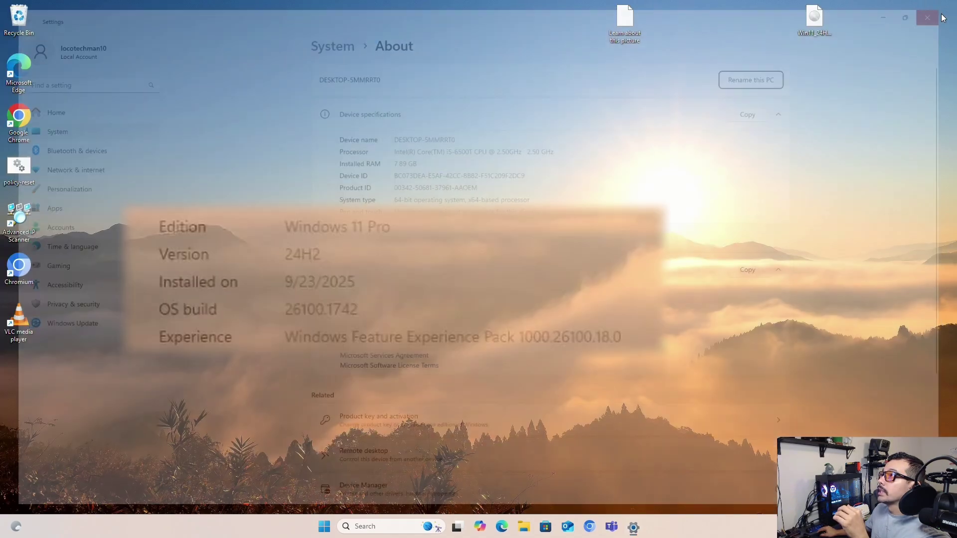
Step: Run the Windows 11 requirements check in PC Health Check and close the app
click(378, 527)
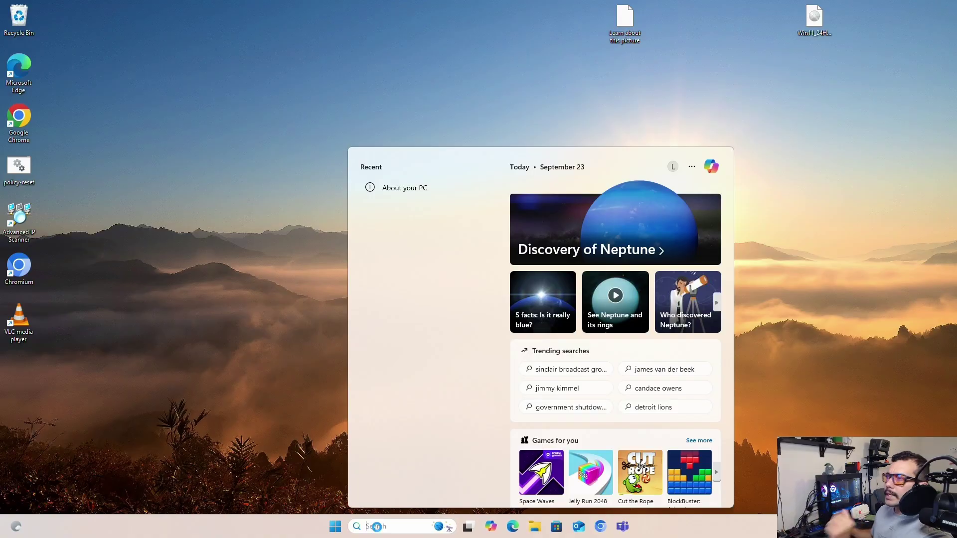
click(121, 125)
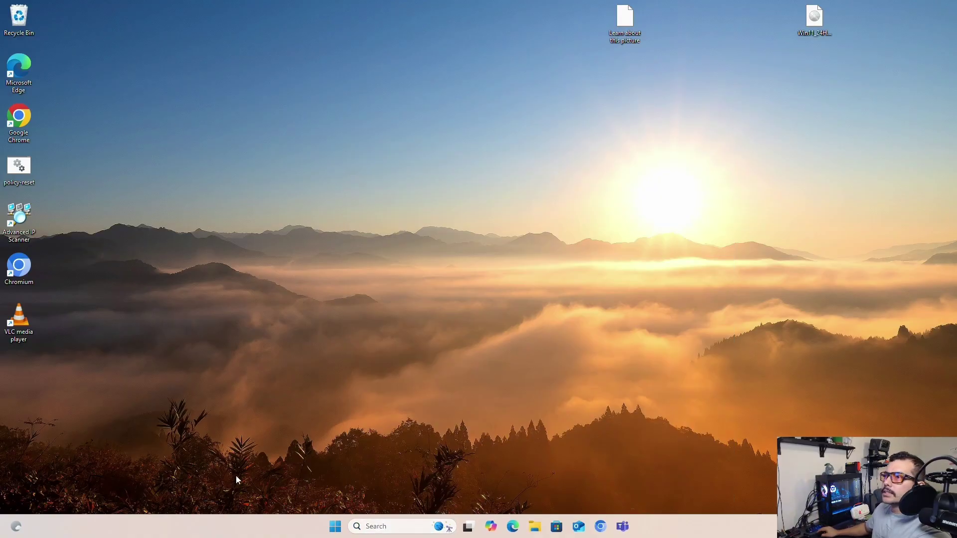
click(388, 529)
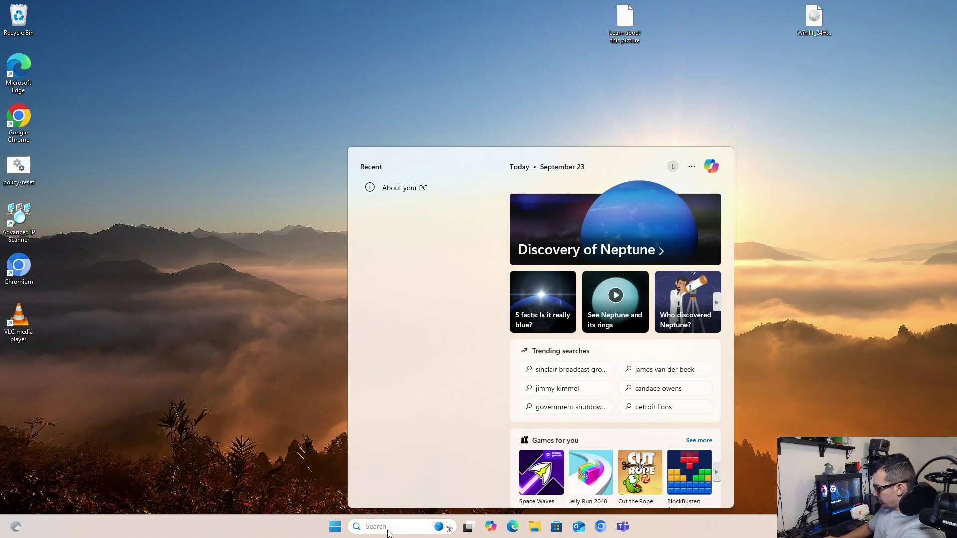
text(health)
key(Escape)
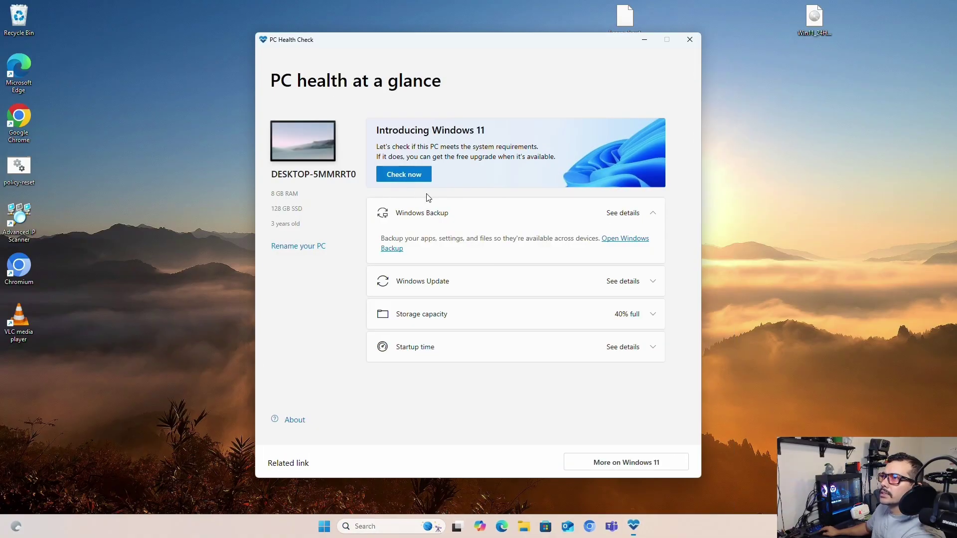
click(417, 176)
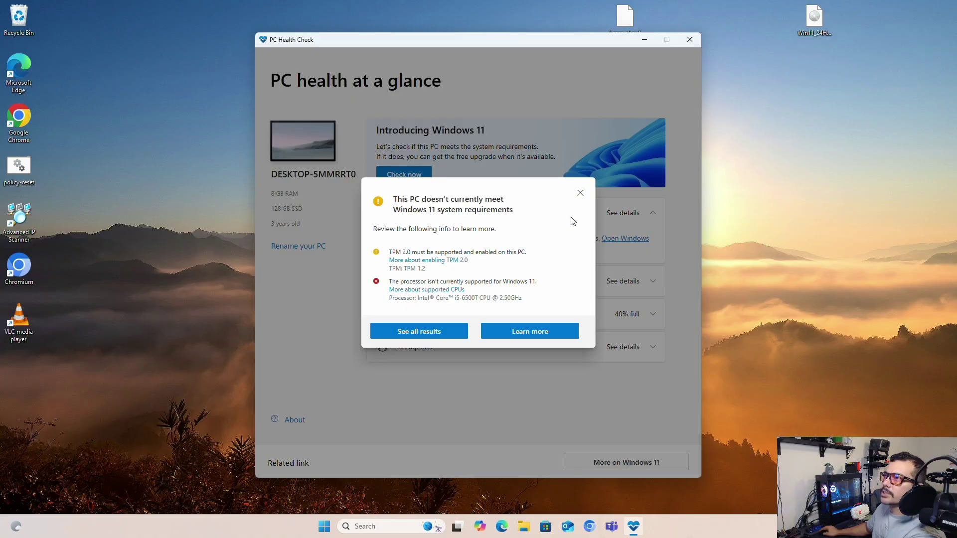
click(579, 196)
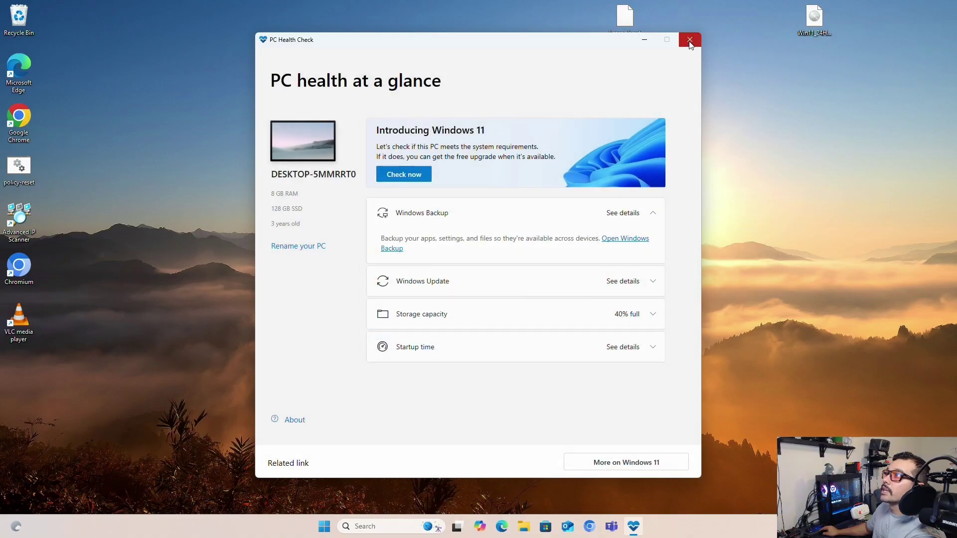
click(692, 42)
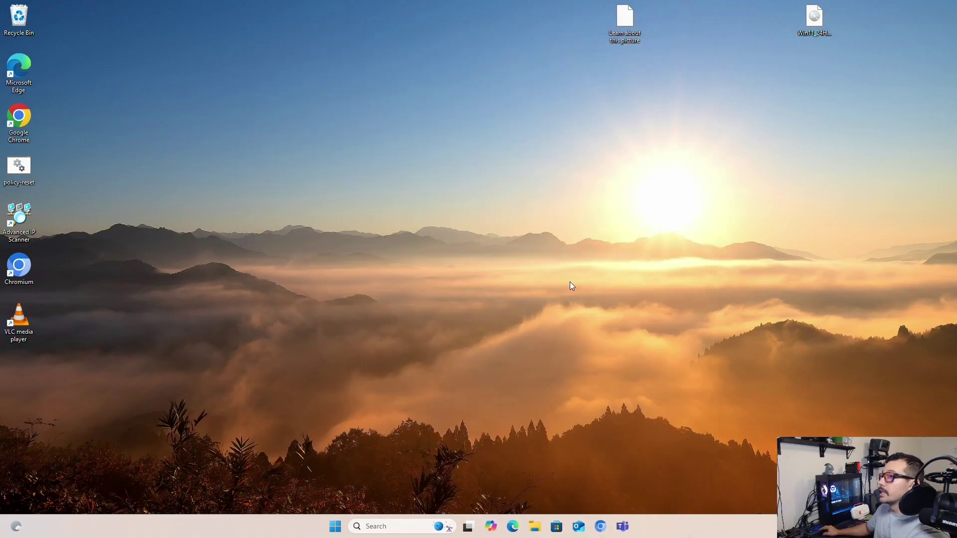
Step: Check for updates in Windows Update and reduce Settings to a small window placed off to the side
click(395, 527)
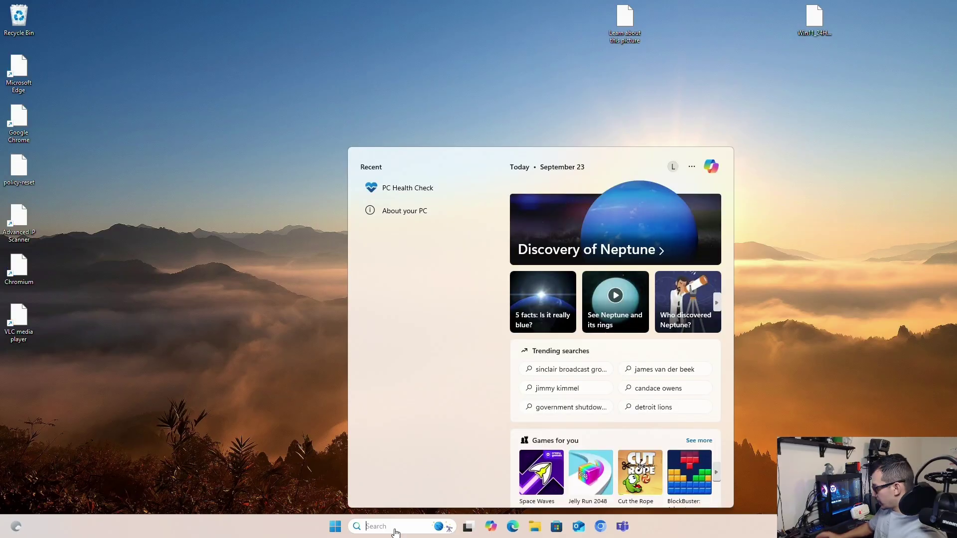
text(check)
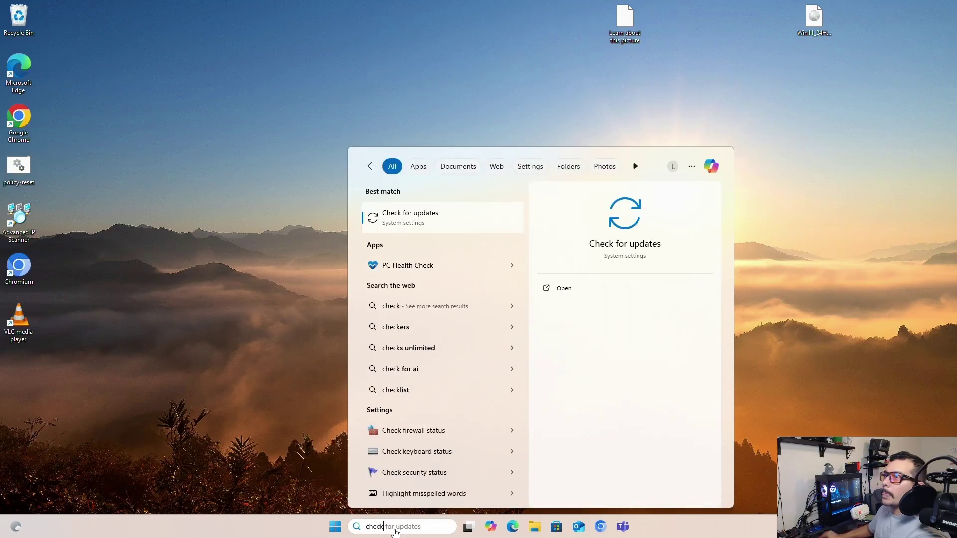
key(Return)
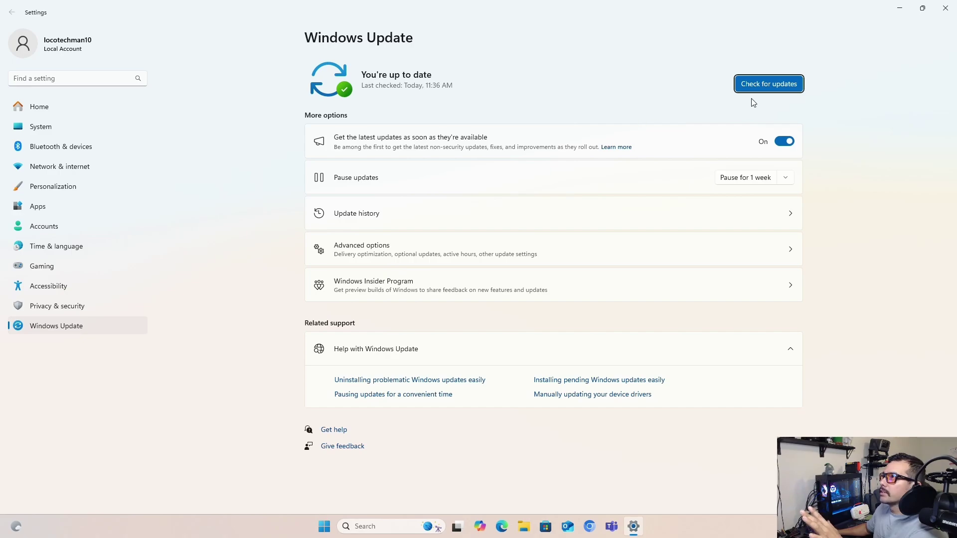
click(761, 85)
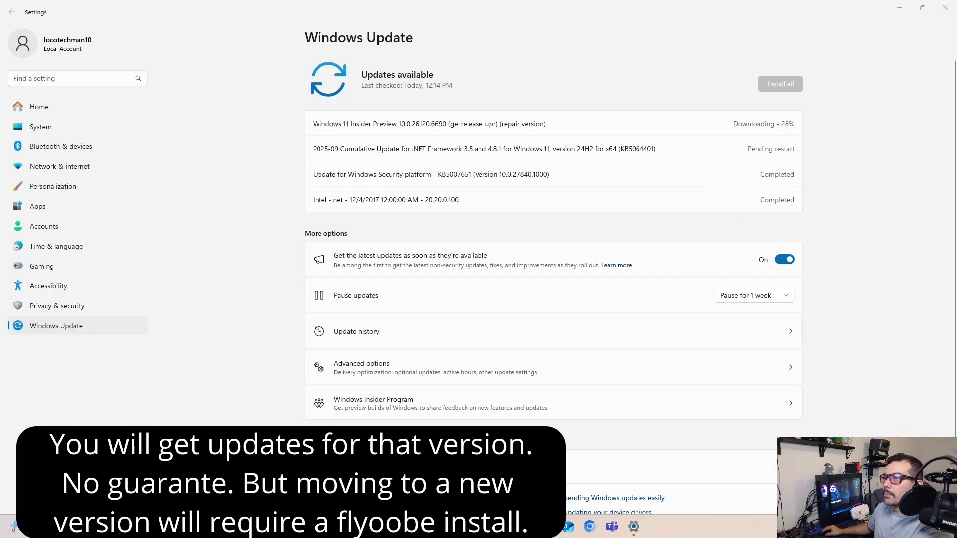
click(931, 7)
drag(148, 12, 771, 62)
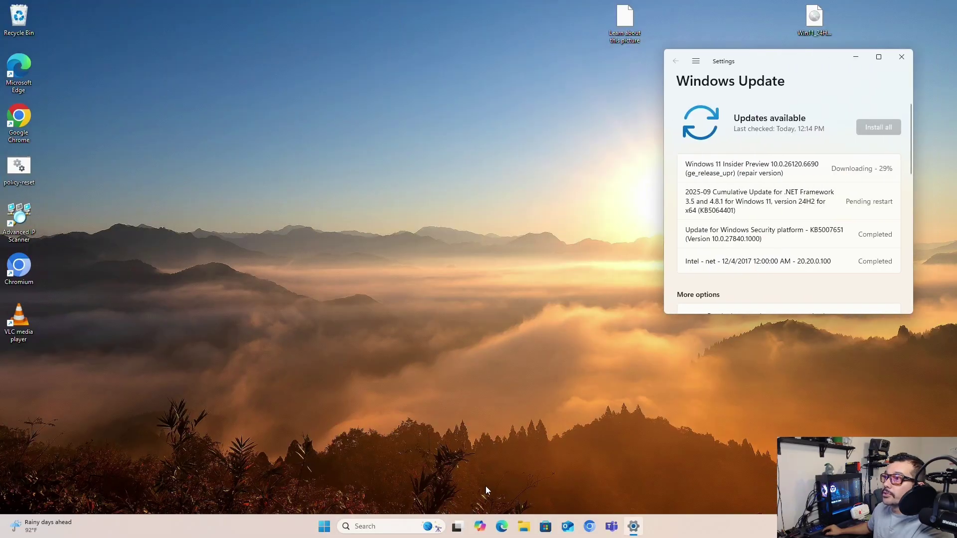
Step: Move the unzipped FlyoobeApp folder from Downloads to the desktop
click(523, 526)
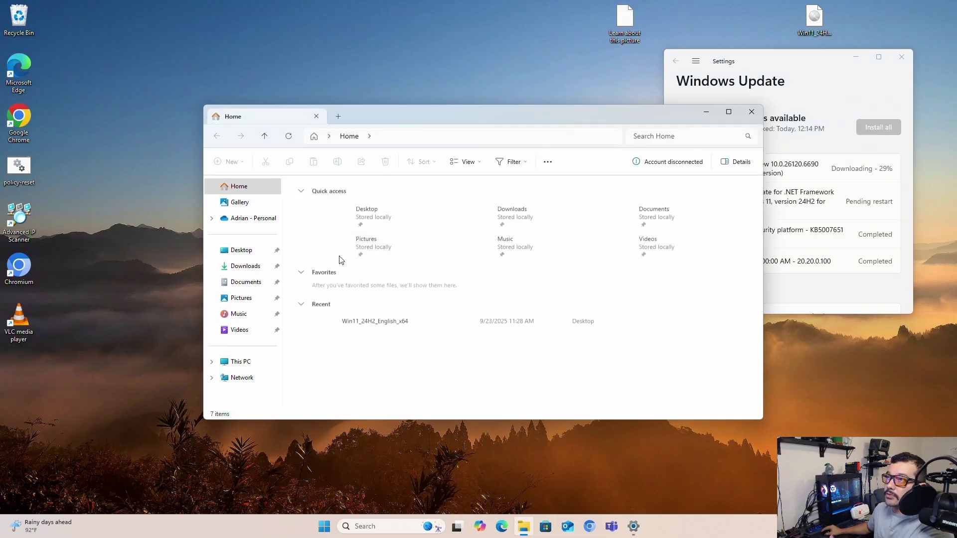
click(244, 265)
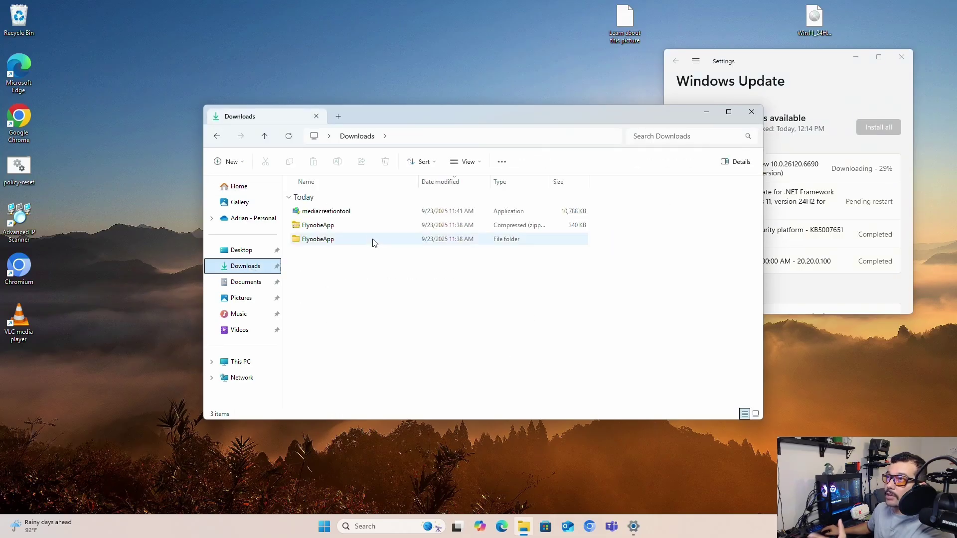
click(324, 241)
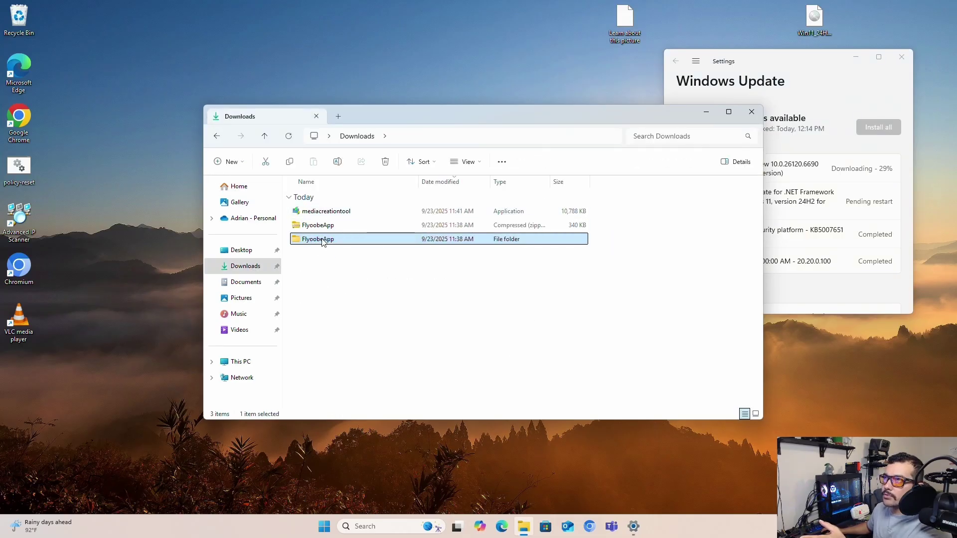
drag(323, 242, 10, 408)
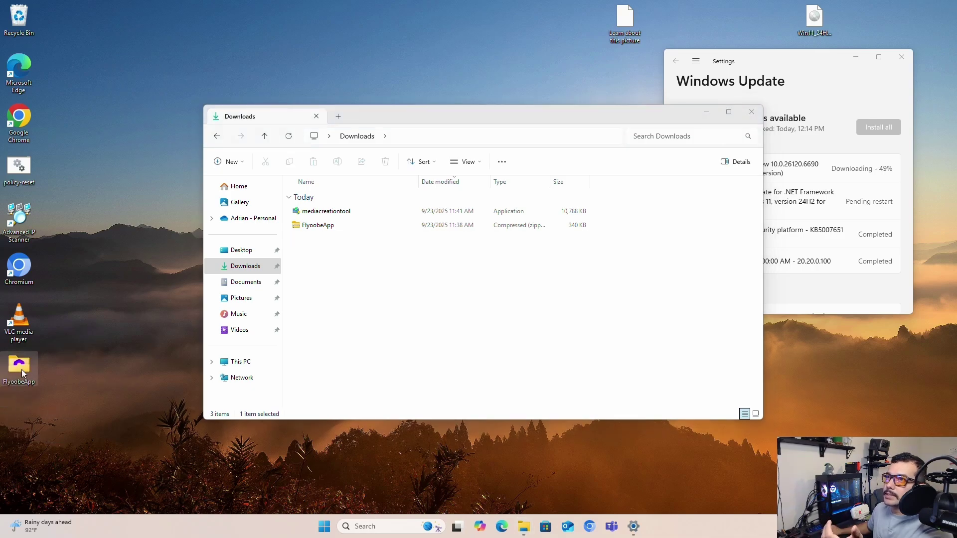
Step: Examine the scripts in the desktop's FlyoobeApp folder, close both File Explorer windows and reopen FlyoobeApp
double_click(20, 368)
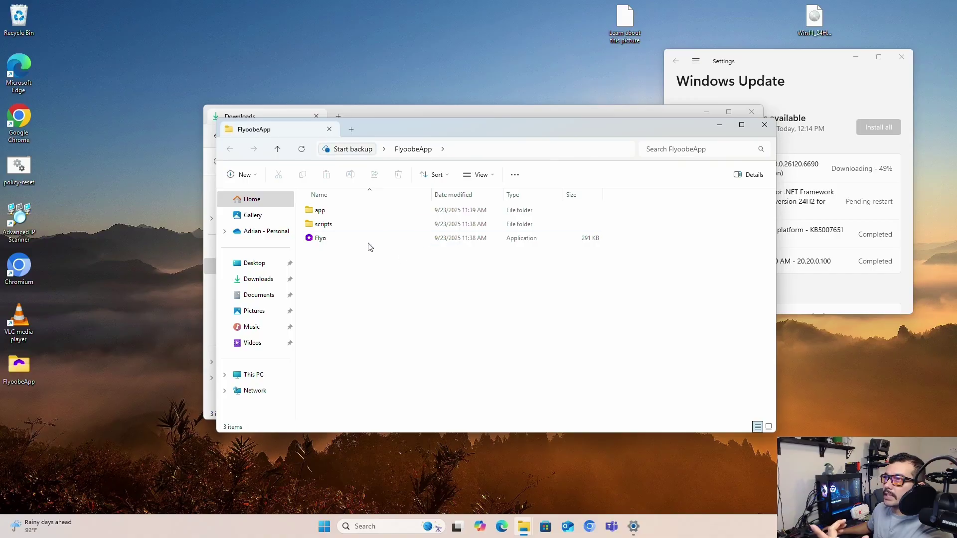
click(356, 229)
double_click(356, 229)
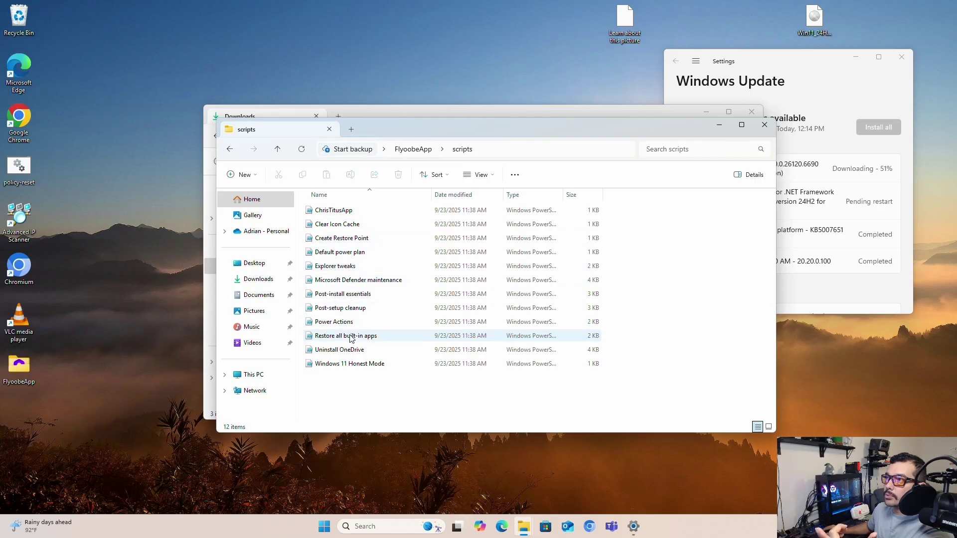
click(762, 126)
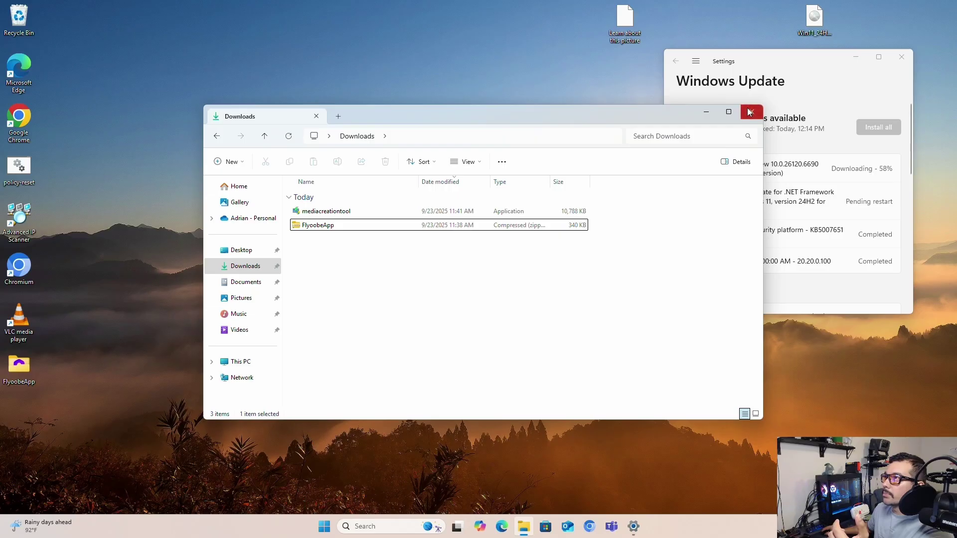
click(750, 112)
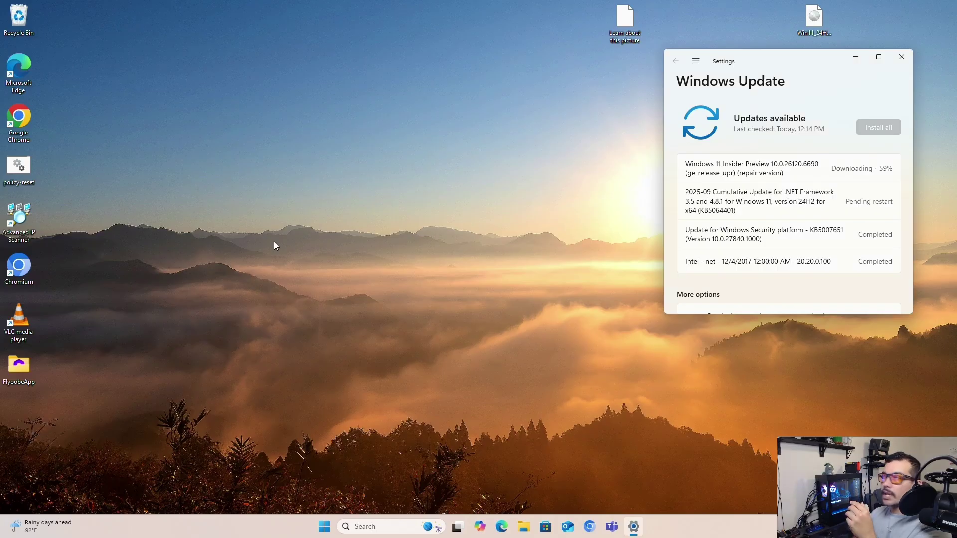
double_click(19, 366)
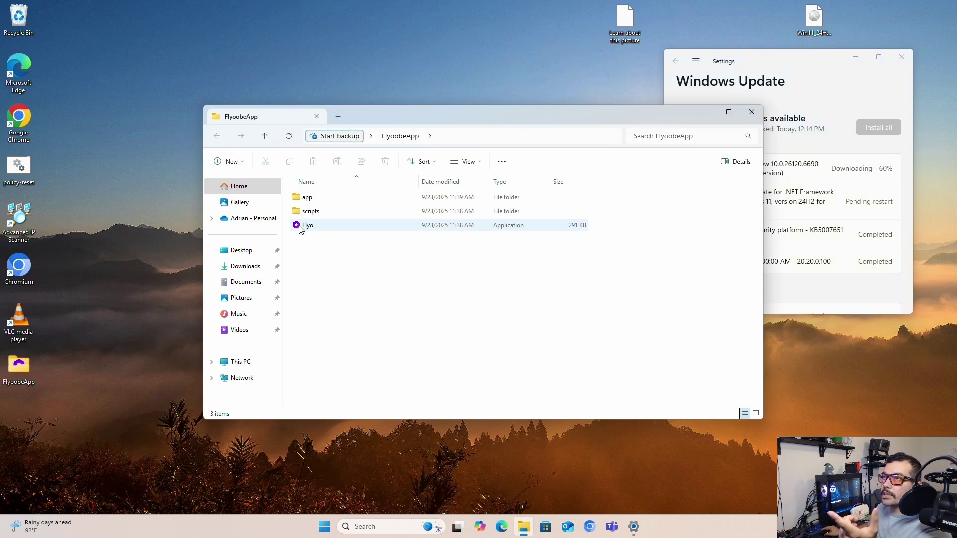
mouse_move(299, 228)
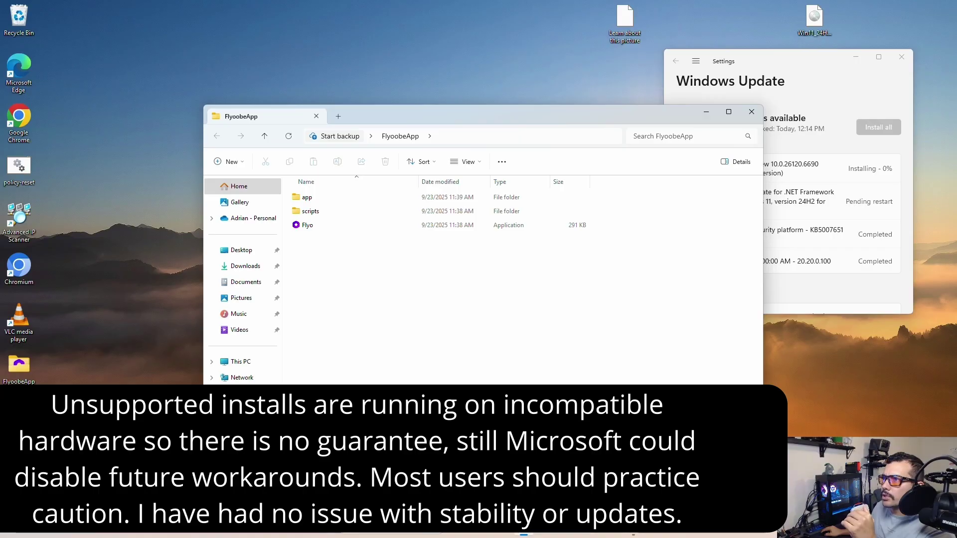
Step: Examine the Windows version under the Windows specifications of About your PC and return to Windows Update
click(374, 527)
text(about)
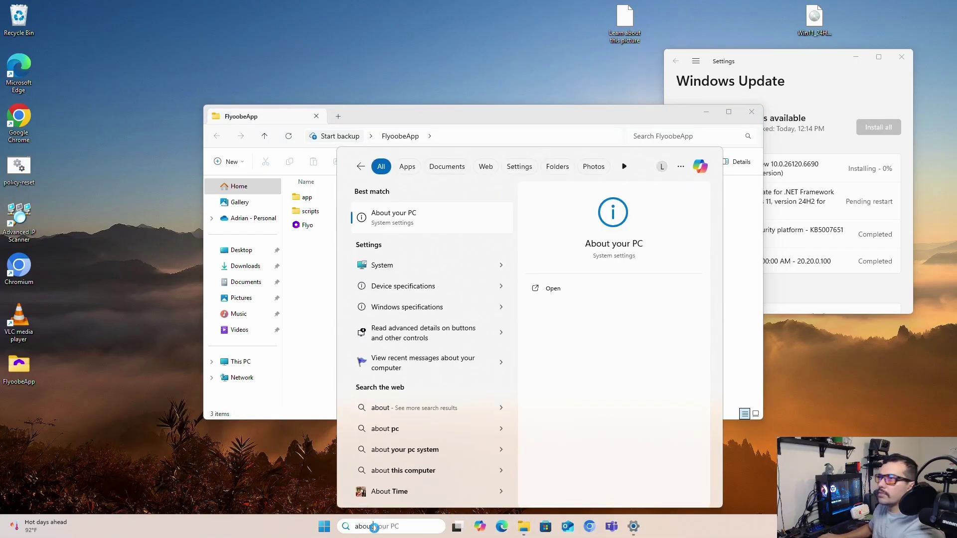
key(Return)
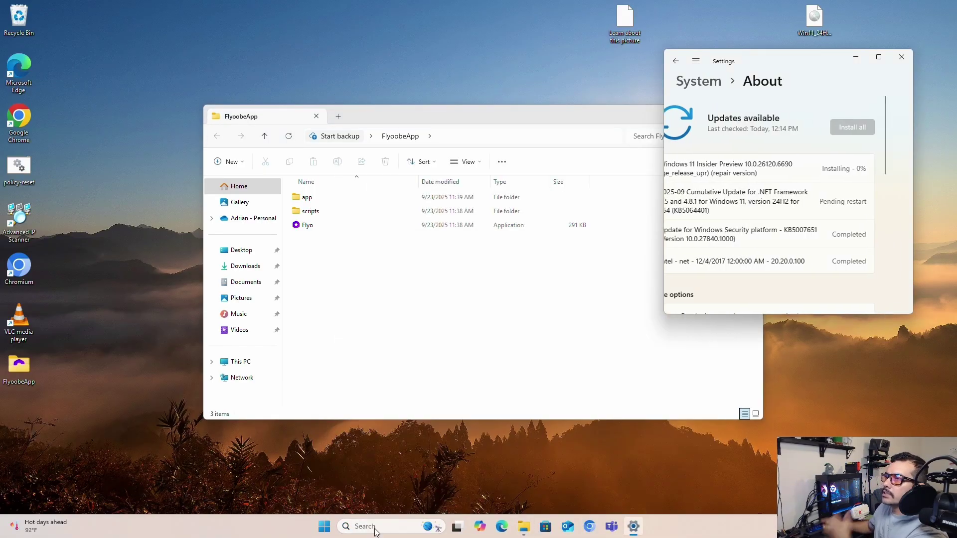
scroll(807, 249, down, 3)
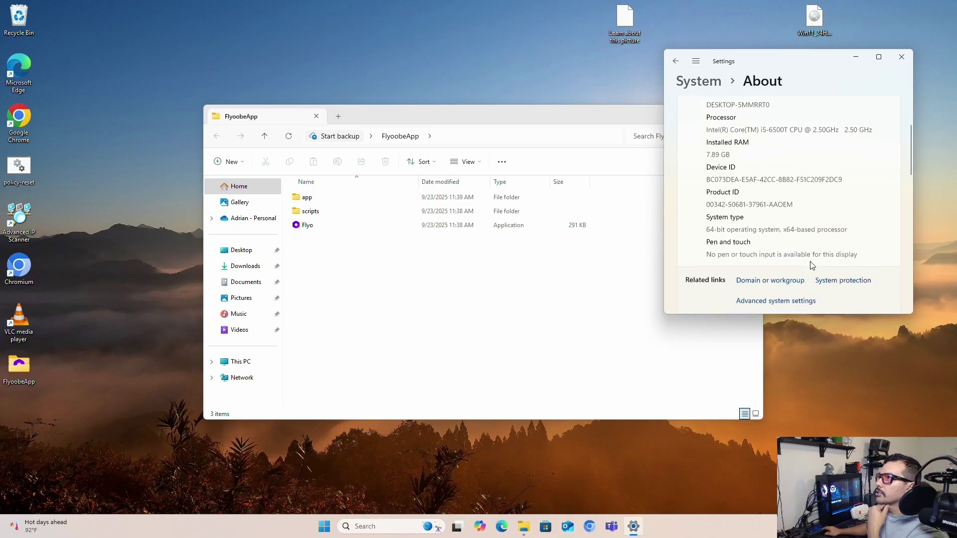
scroll(782, 265, down, 1)
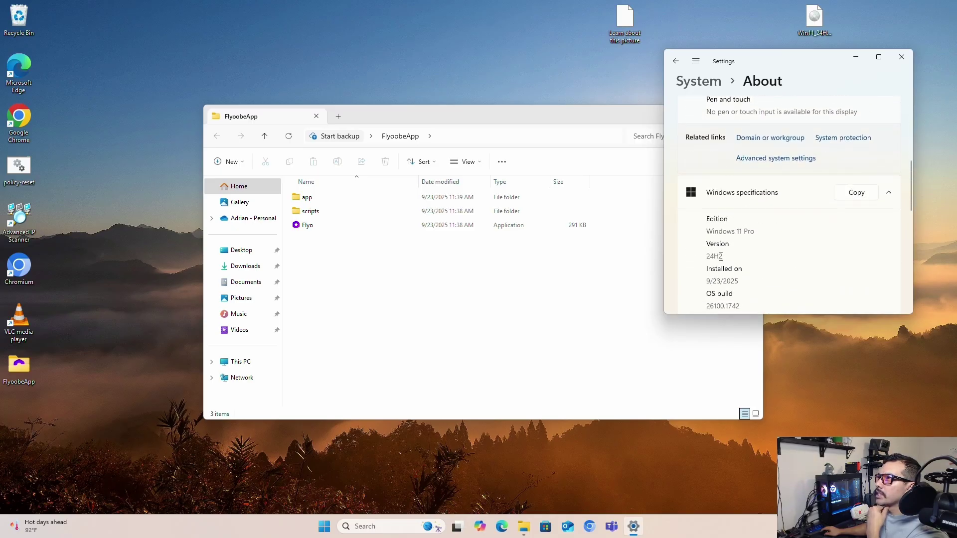
drag(726, 256, 697, 260)
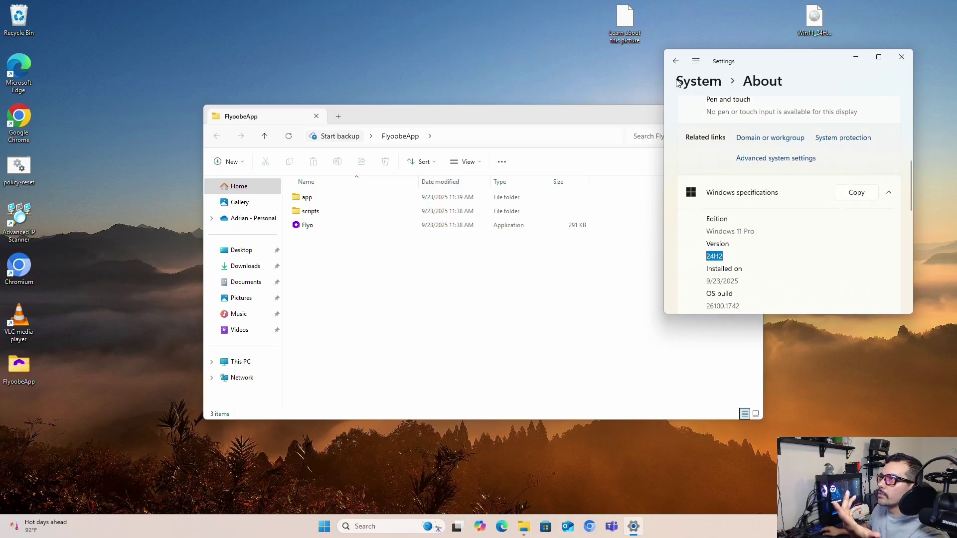
click(676, 61)
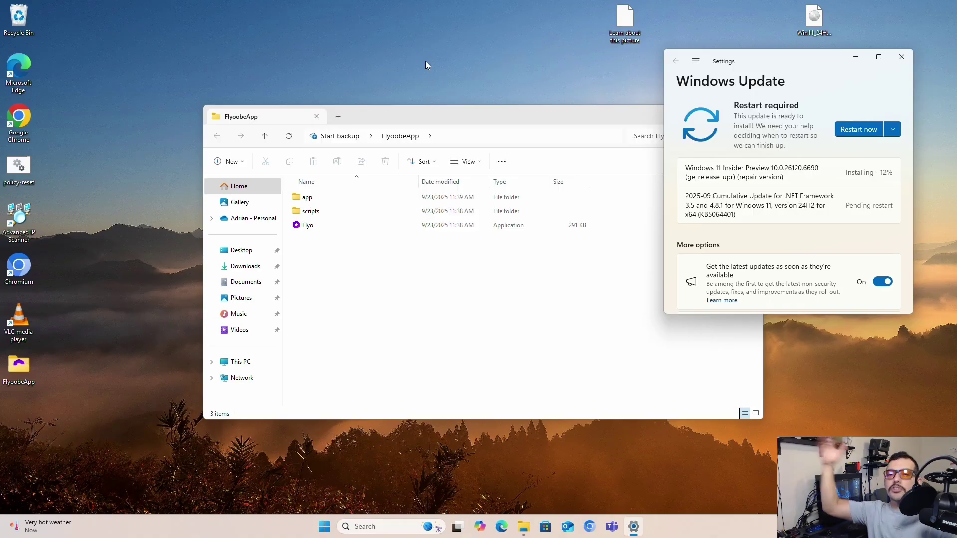
Step: Launch Flyo from the FlyoobeApp folder, maximize its window and view the Device page
click(316, 227)
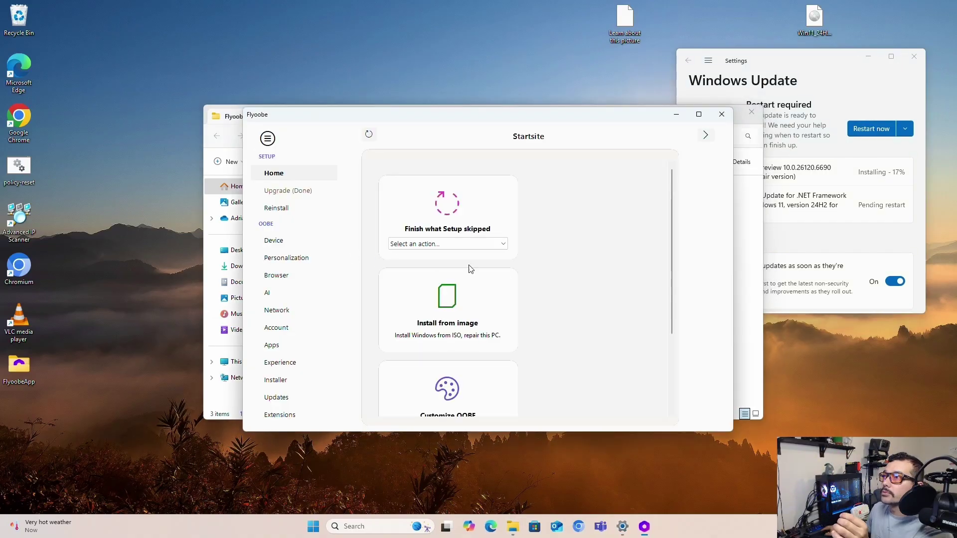
double_click(583, 120)
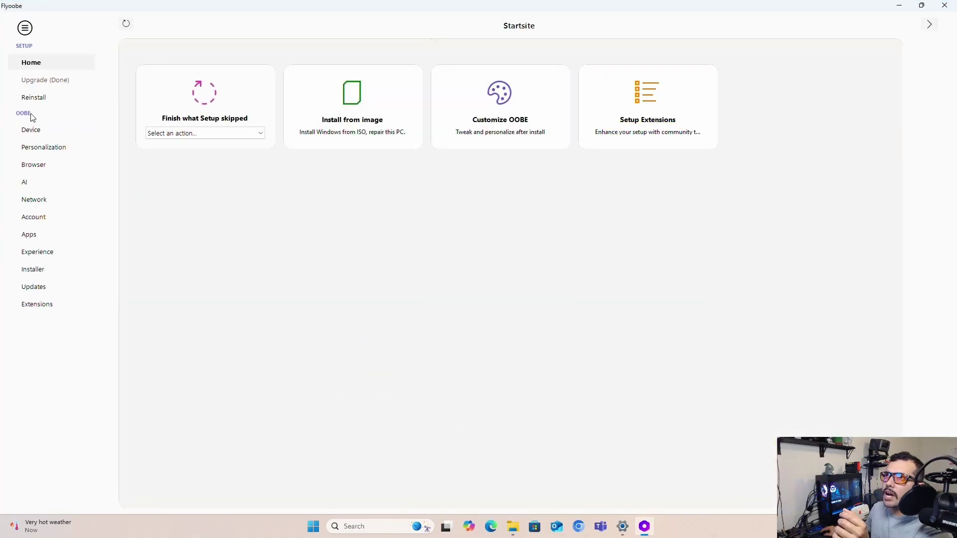
click(32, 130)
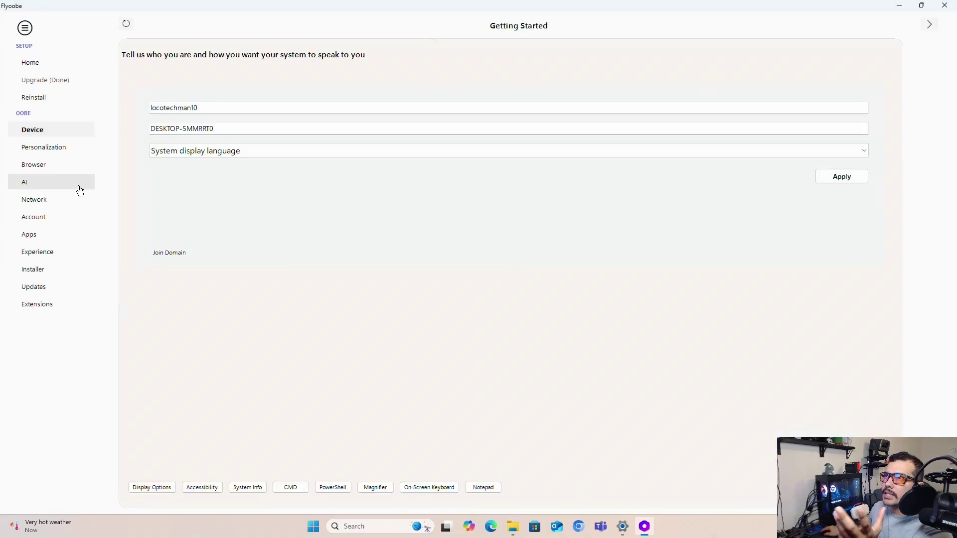
Step: Set Windows mode to Dark and Taskbar Alignment to Left under Personalization and apply the theme
click(45, 151)
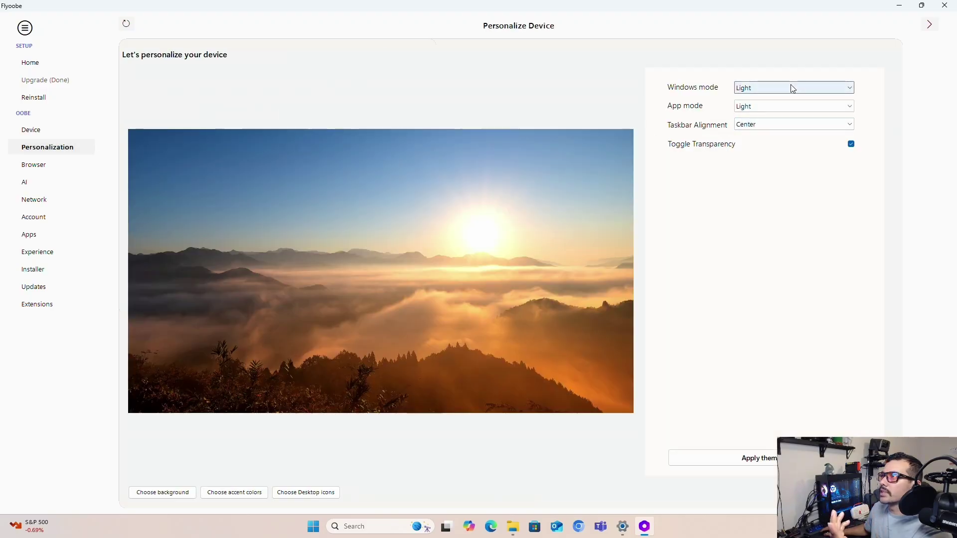
click(793, 88)
click(783, 107)
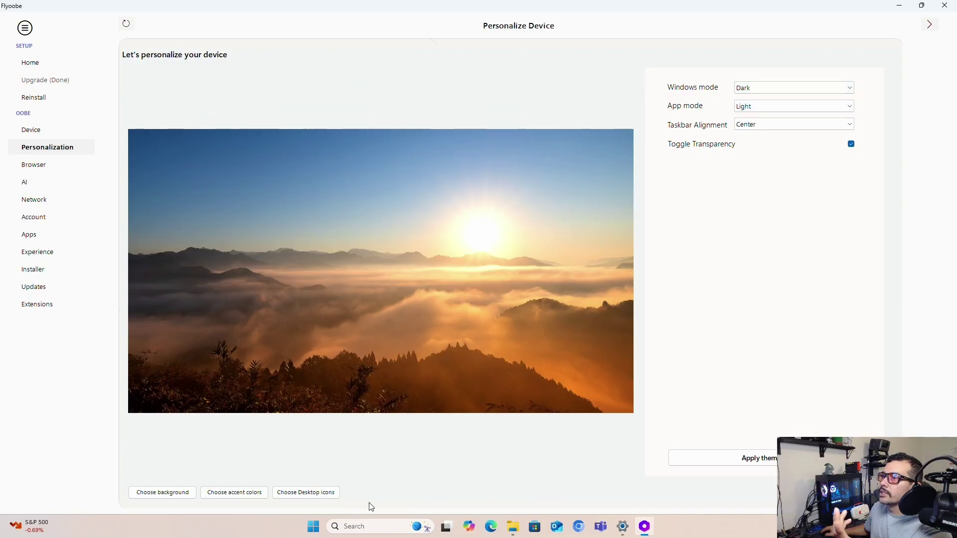
click(762, 125)
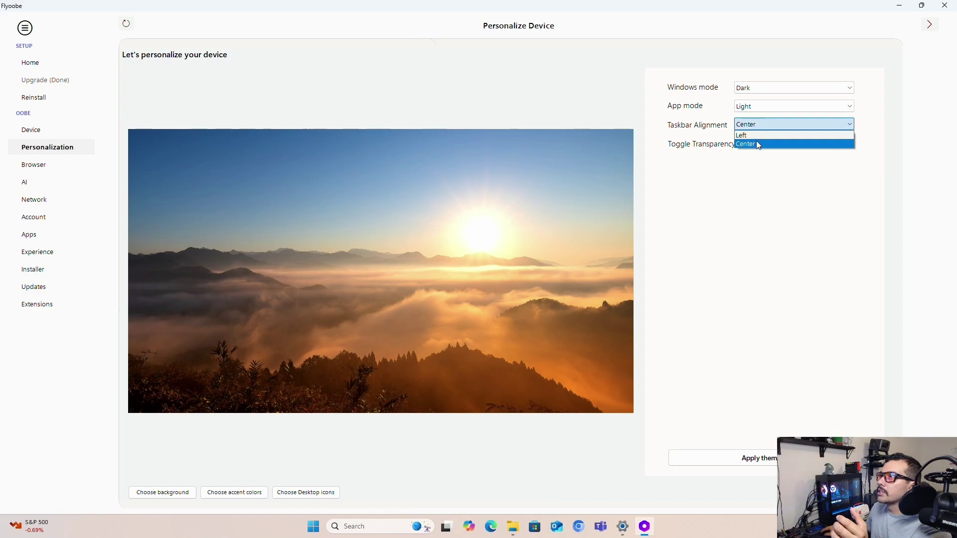
click(759, 135)
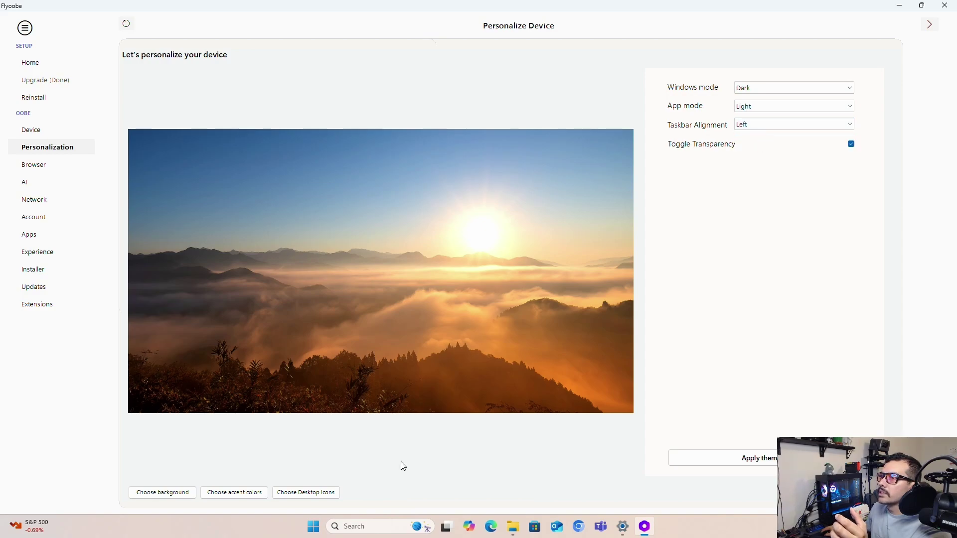
click(752, 468)
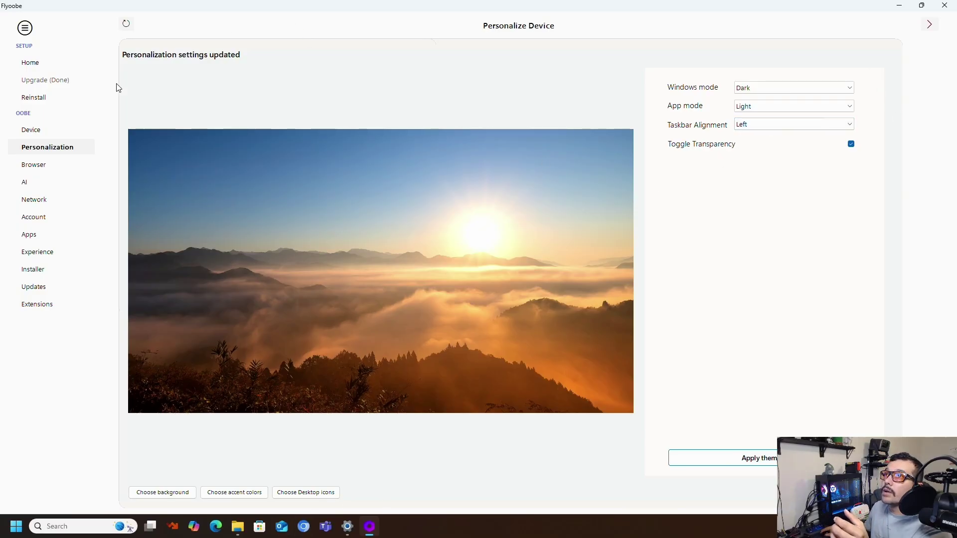
Step: Set Windows mode back to Light and Taskbar Alignment to Center and apply the theme
click(771, 89)
click(773, 105)
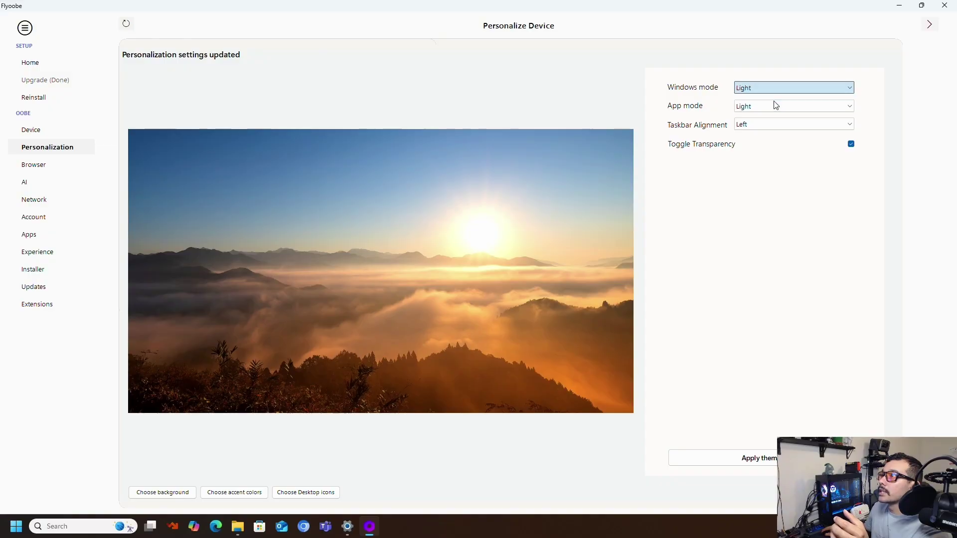
click(776, 124)
click(771, 142)
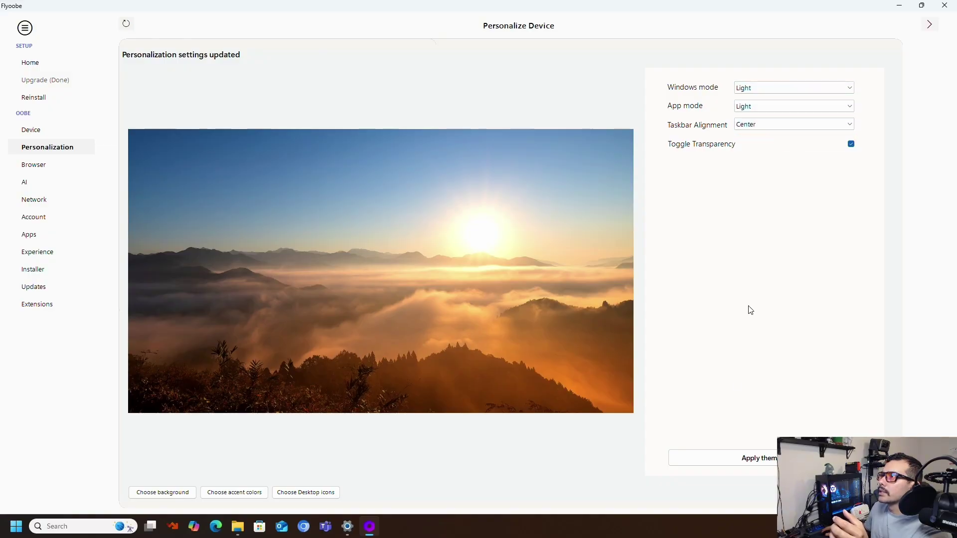
click(696, 464)
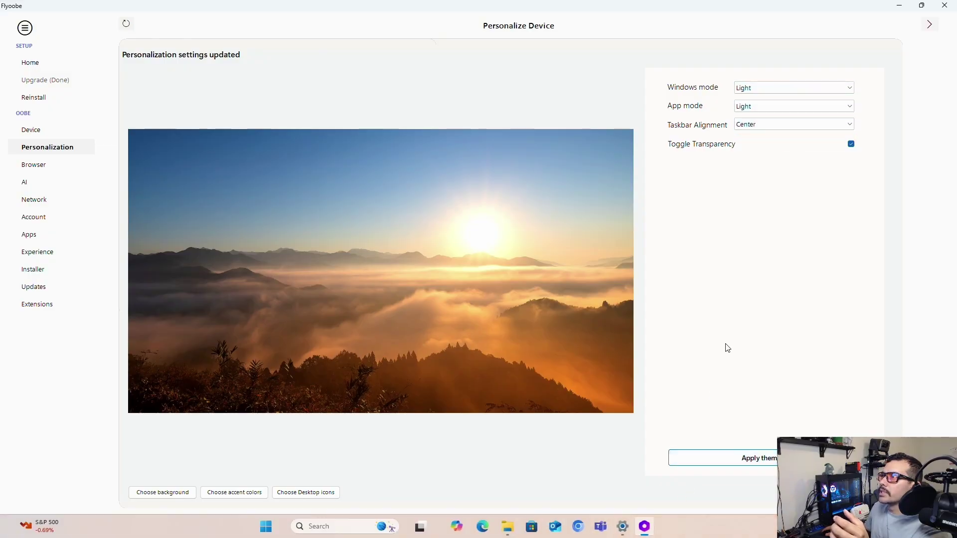
Step: Look over the default browser choices and the AI, Network and Account pages without changing anything
click(45, 170)
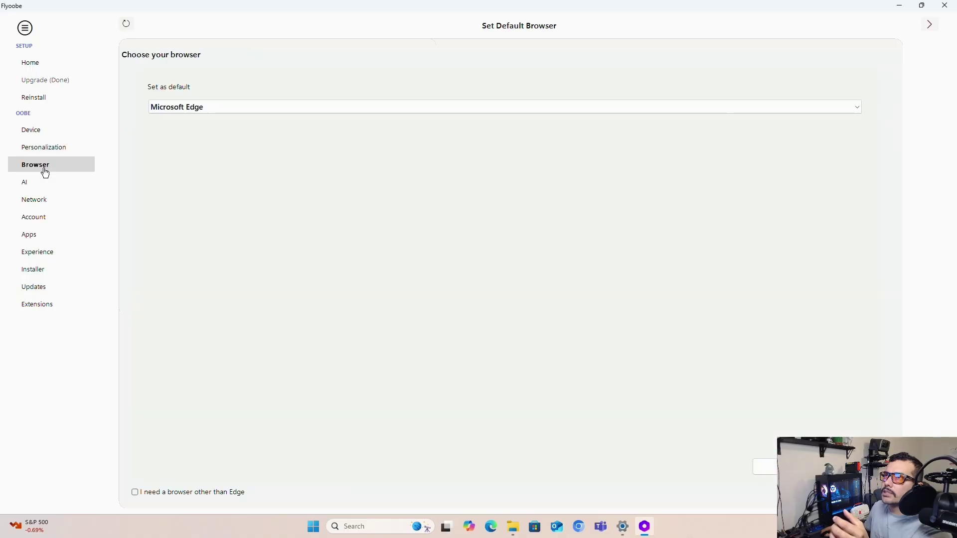
click(258, 108)
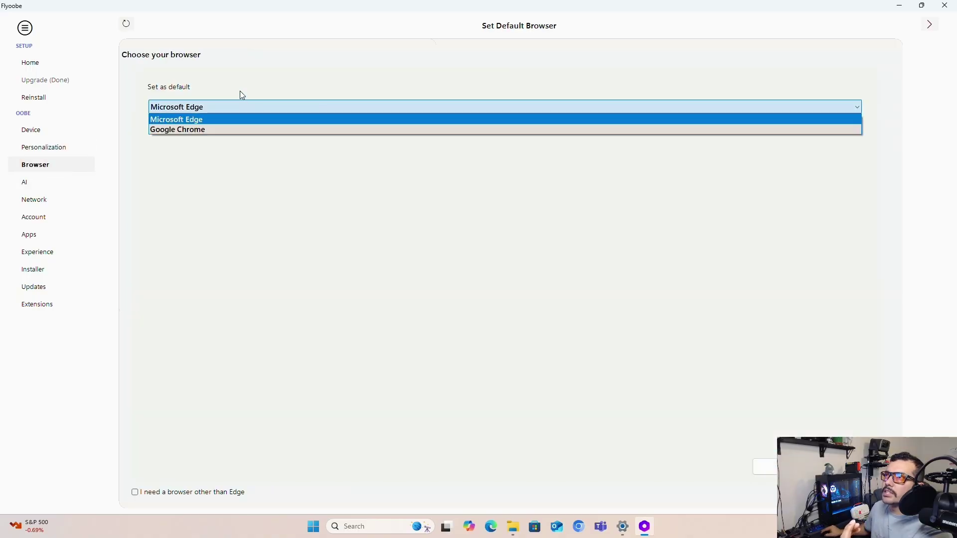
click(242, 95)
click(42, 183)
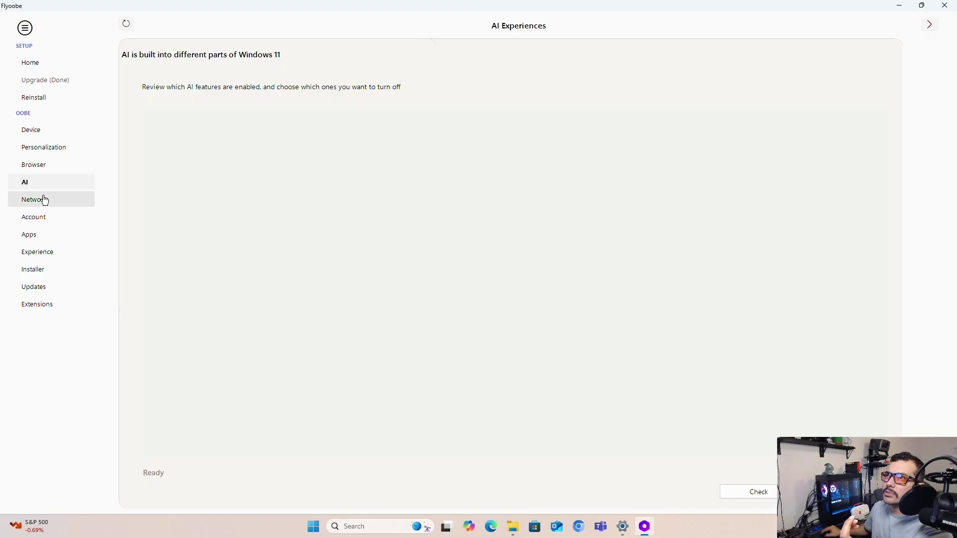
click(44, 200)
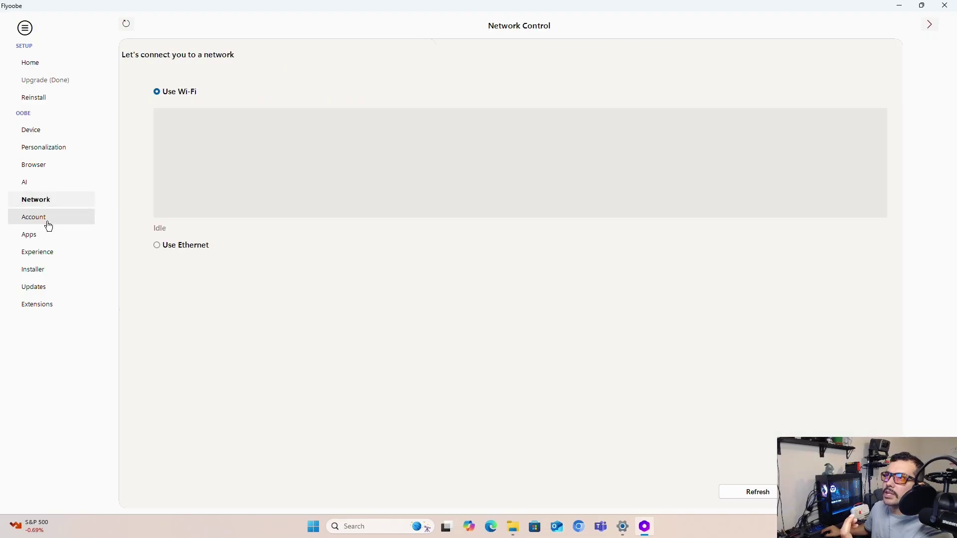
click(48, 226)
Step: Uninstall the built-in apps Microsoft.Copilot, Clipchamp, Microsoft.BingNews, Microsoft.YourPhone and Microsoft.BingWeather
click(43, 235)
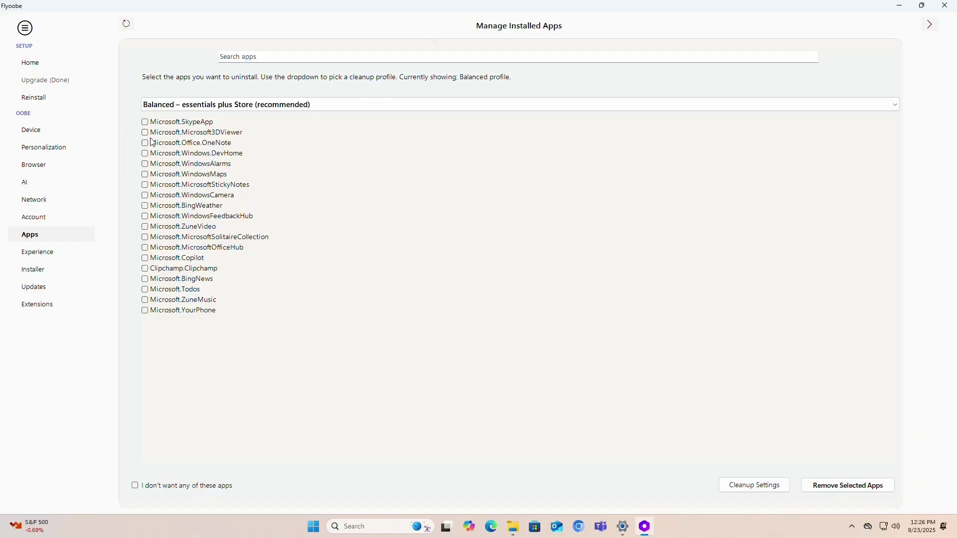
click(145, 258)
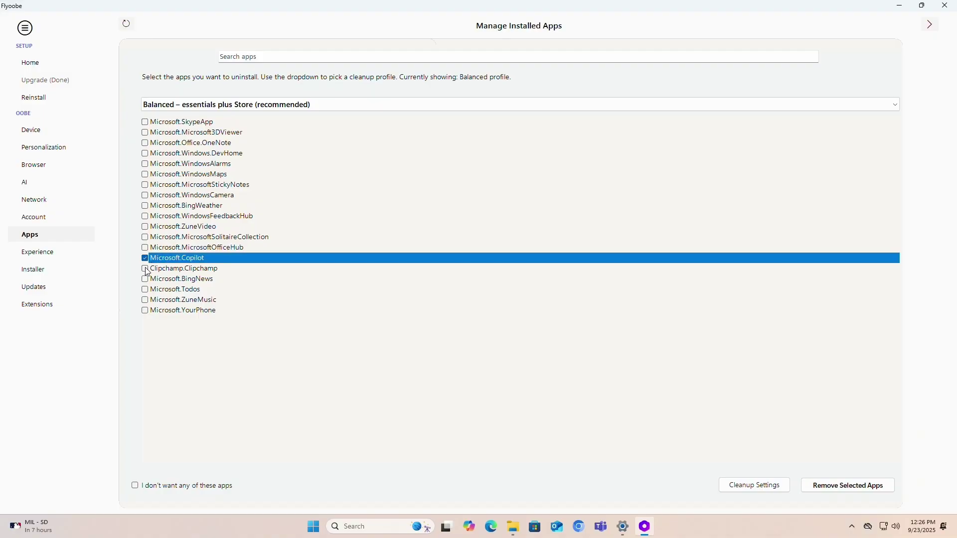
click(145, 269)
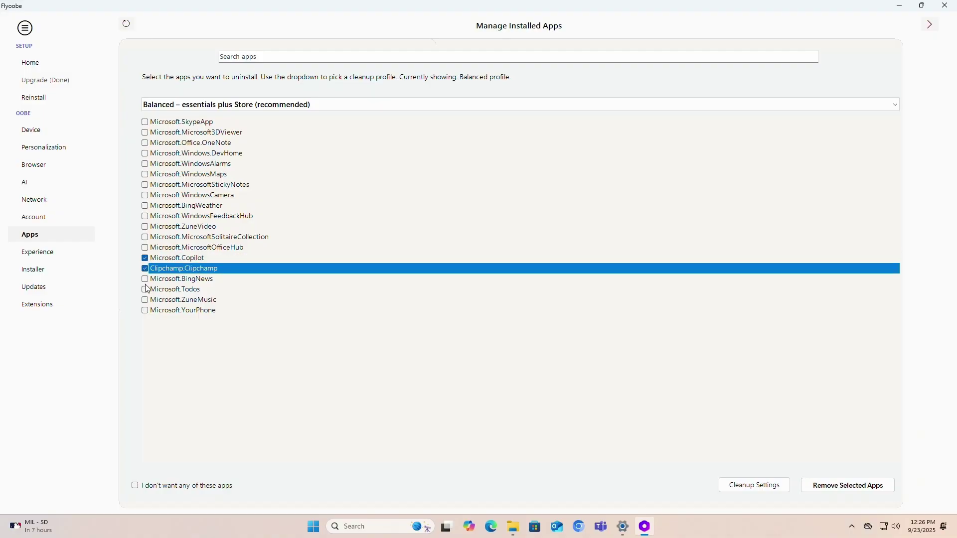
click(145, 279)
click(145, 311)
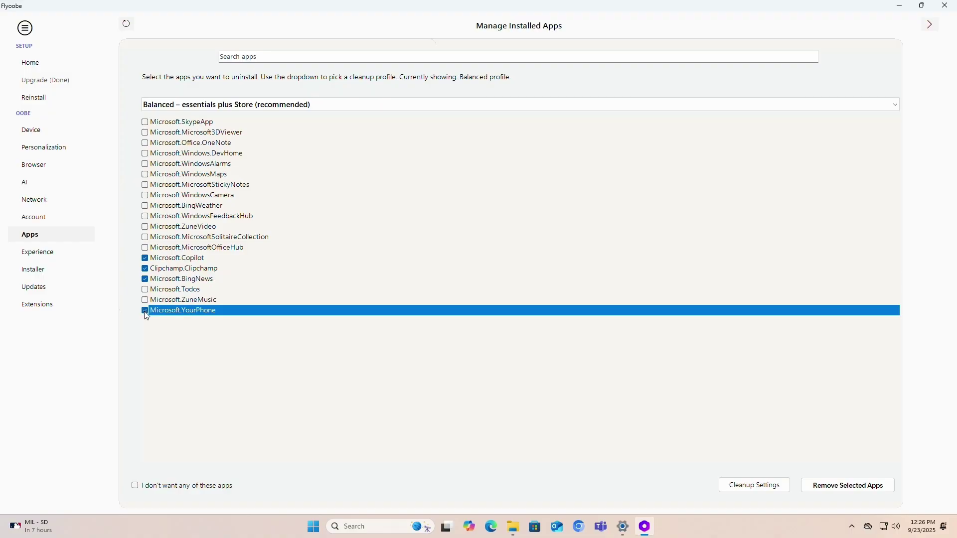
click(145, 206)
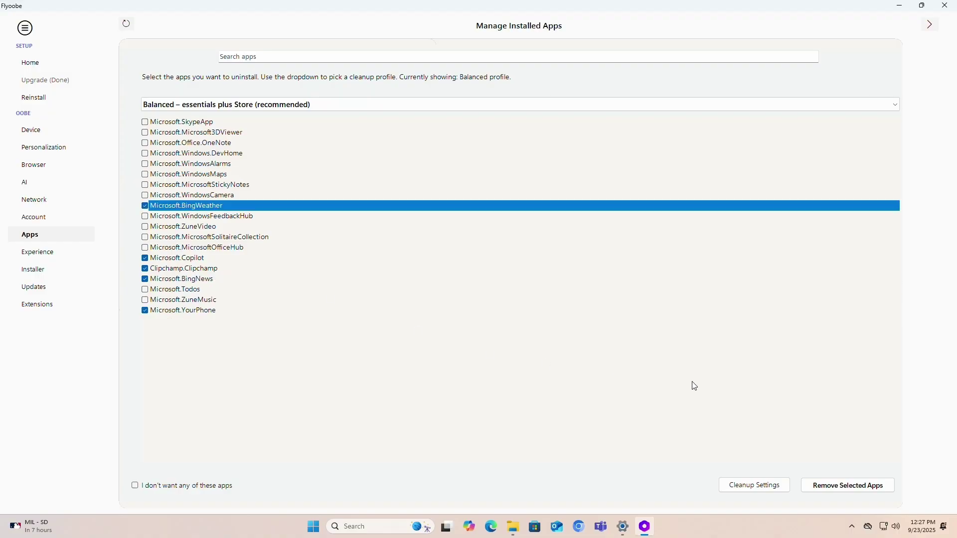
click(851, 489)
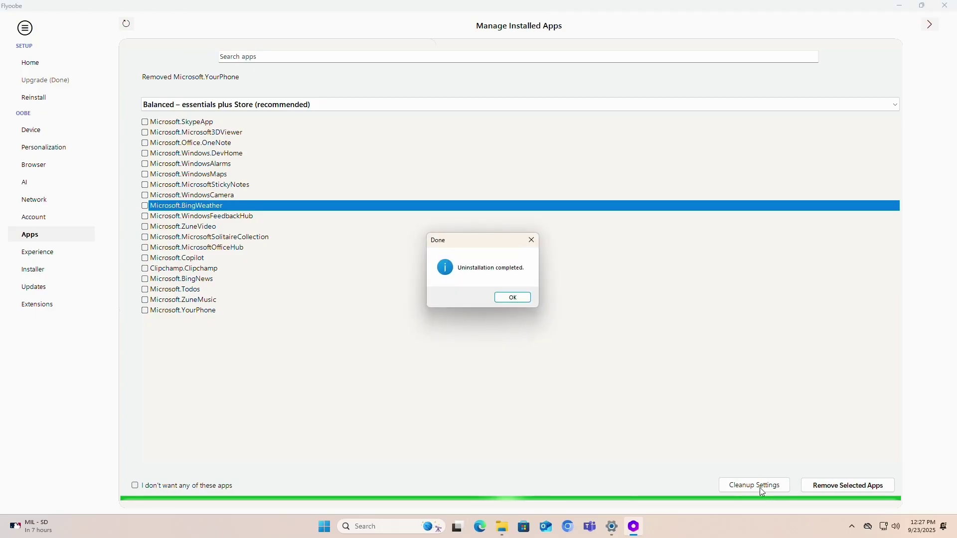
click(515, 298)
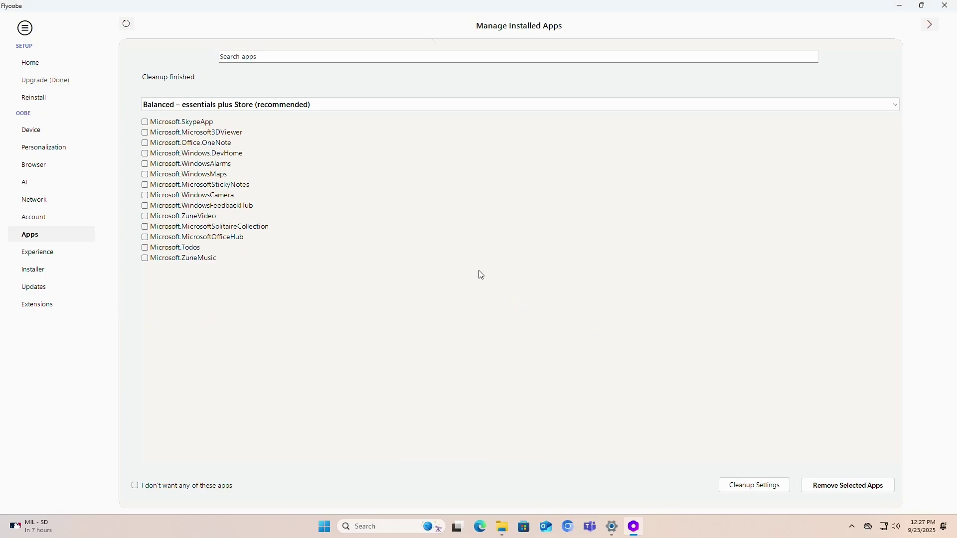
Step: View the available configuration categories on the Experience page, keeping "Let's configure your device" selected
click(49, 258)
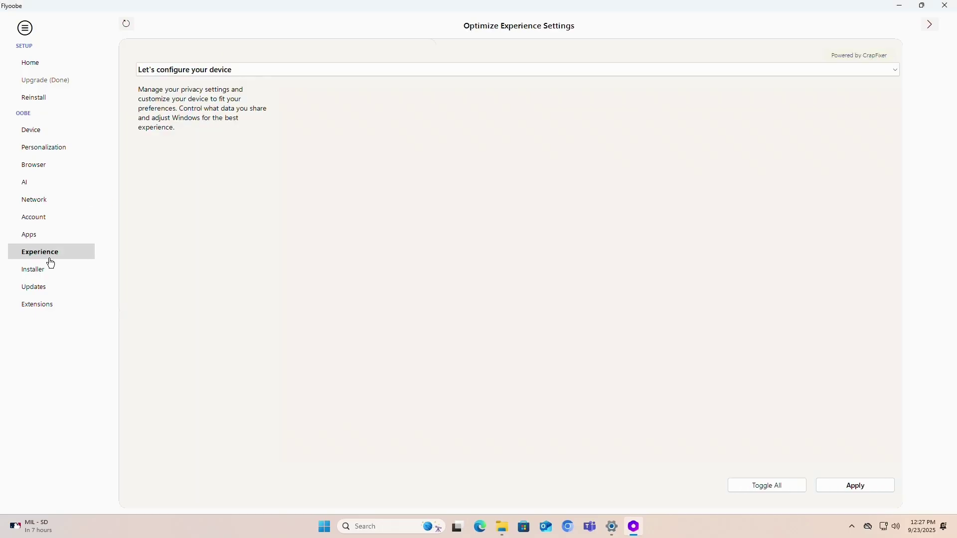
click(361, 71)
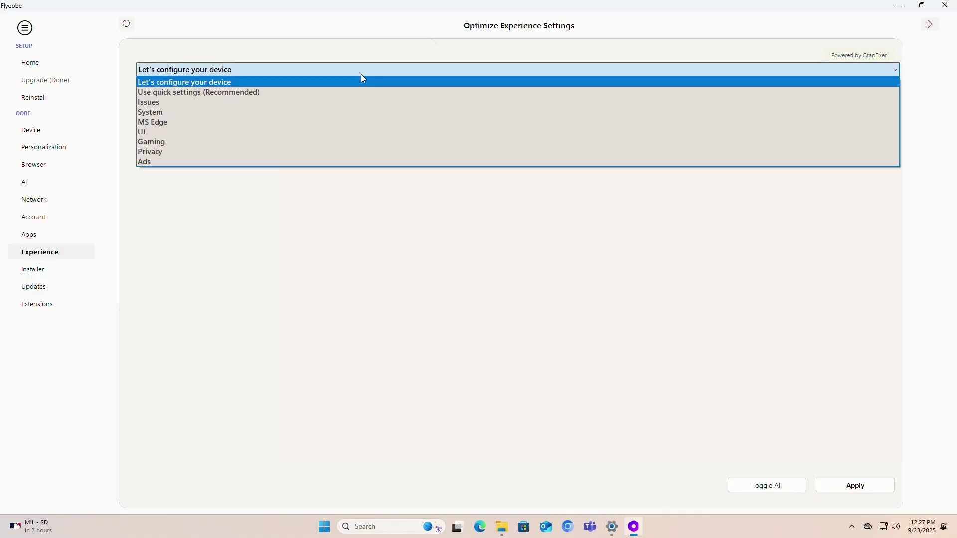
click(362, 80)
Step: Install Notepad++ from the Installer's list of essential apps
click(46, 272)
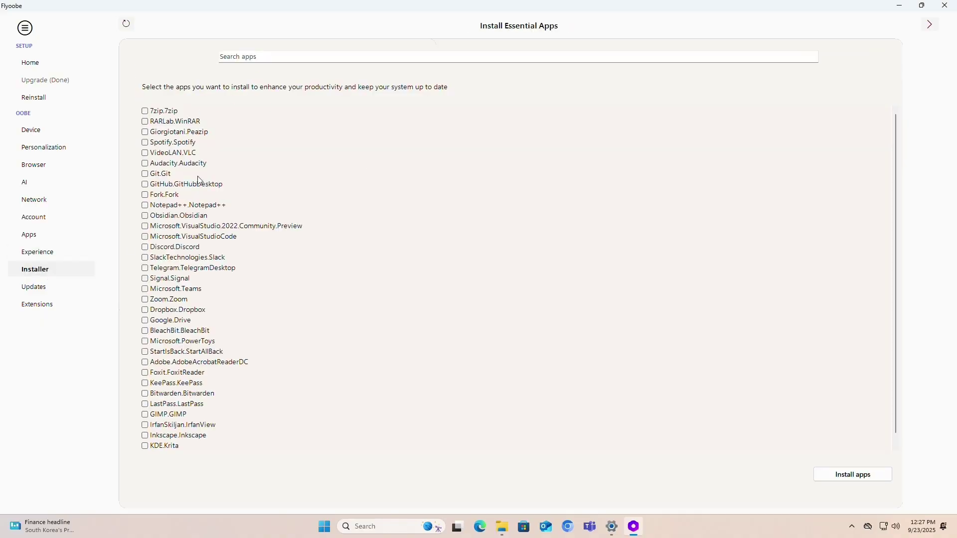
scroll(199, 181, down, 1)
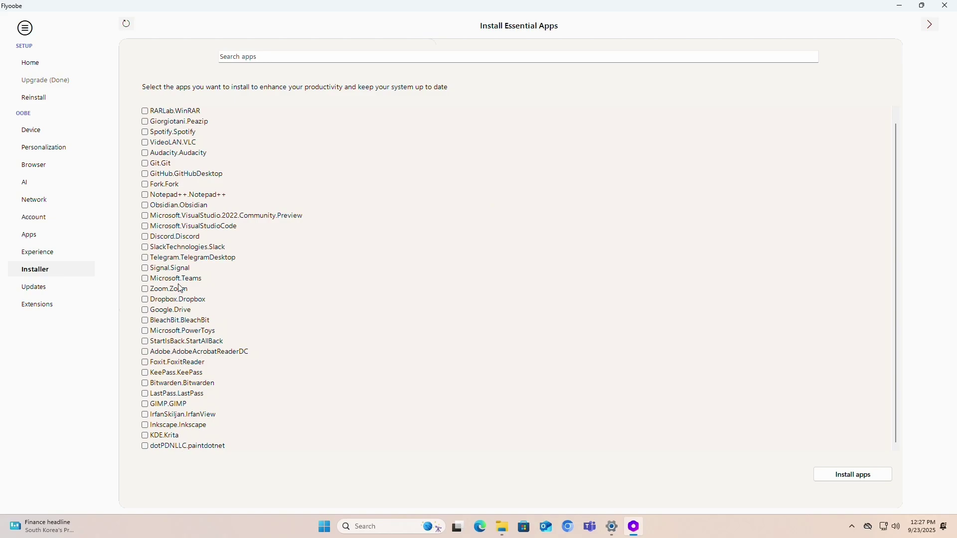
click(178, 195)
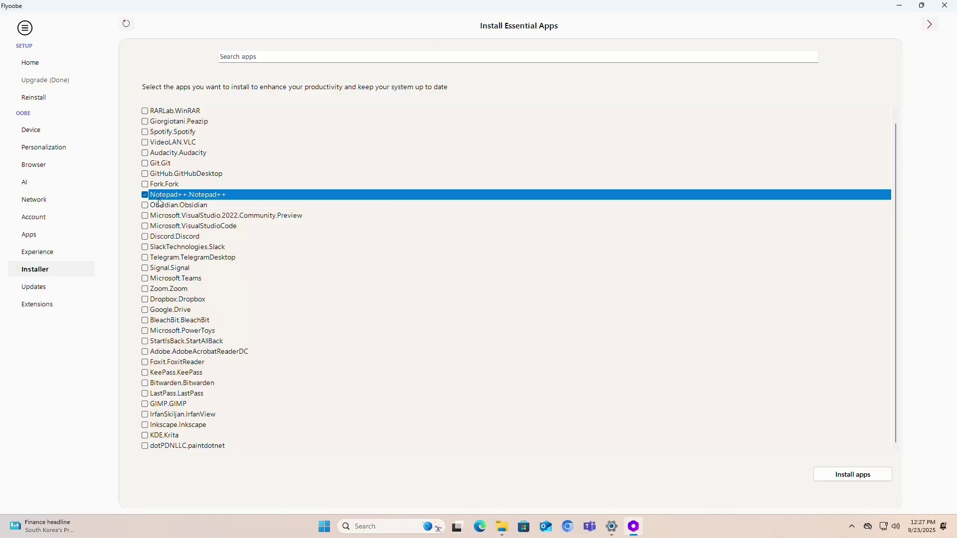
click(842, 474)
click(512, 297)
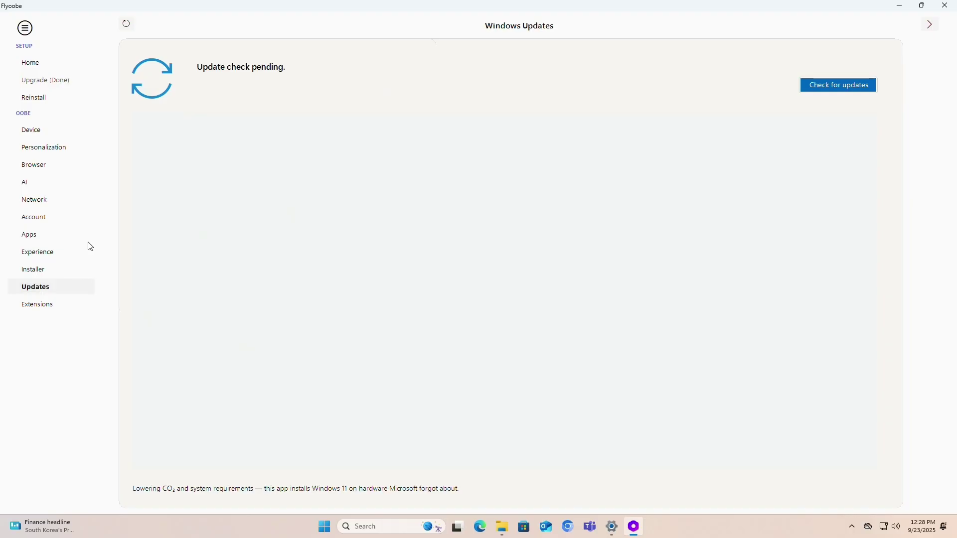
Step: Examine the Setup Extensions and the options available for Windows 11 Honest Mode
click(52, 304)
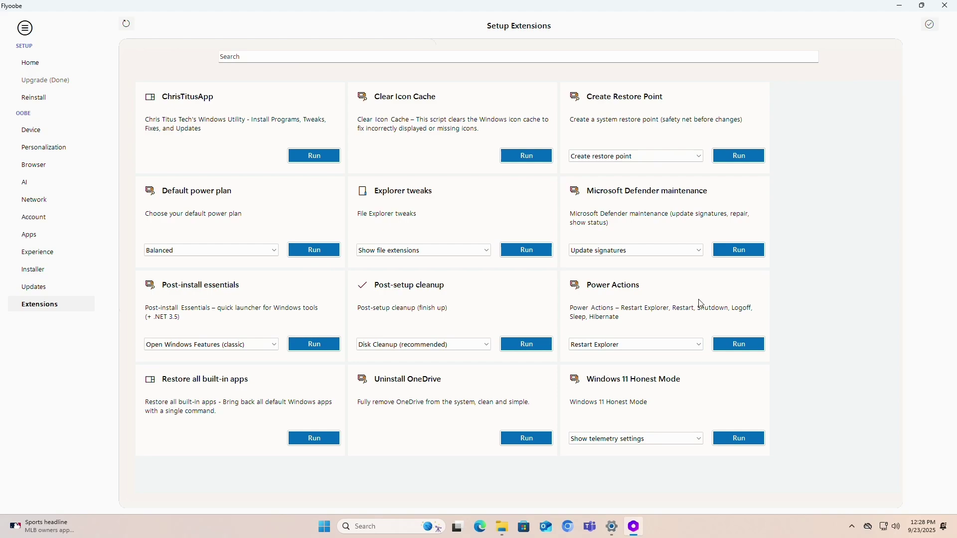
click(679, 441)
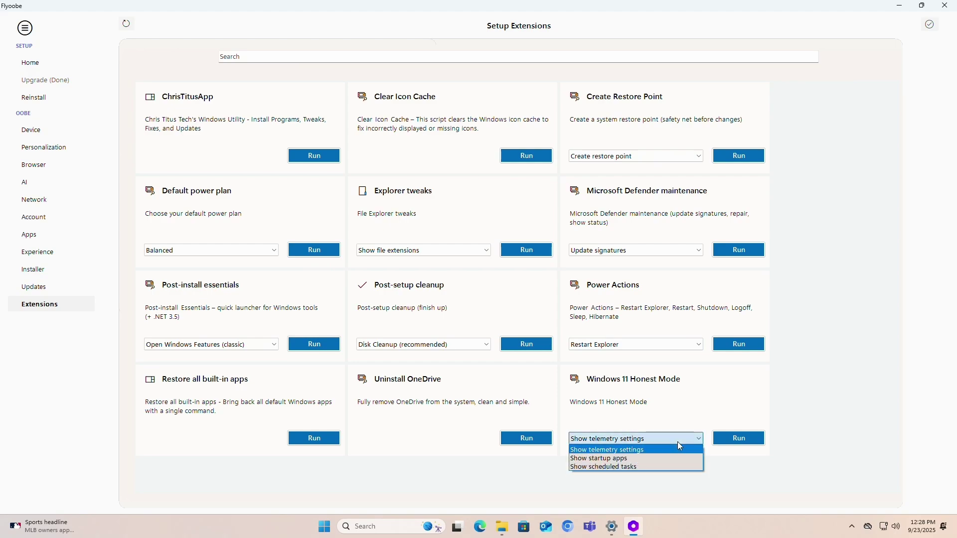
click(678, 441)
click(679, 441)
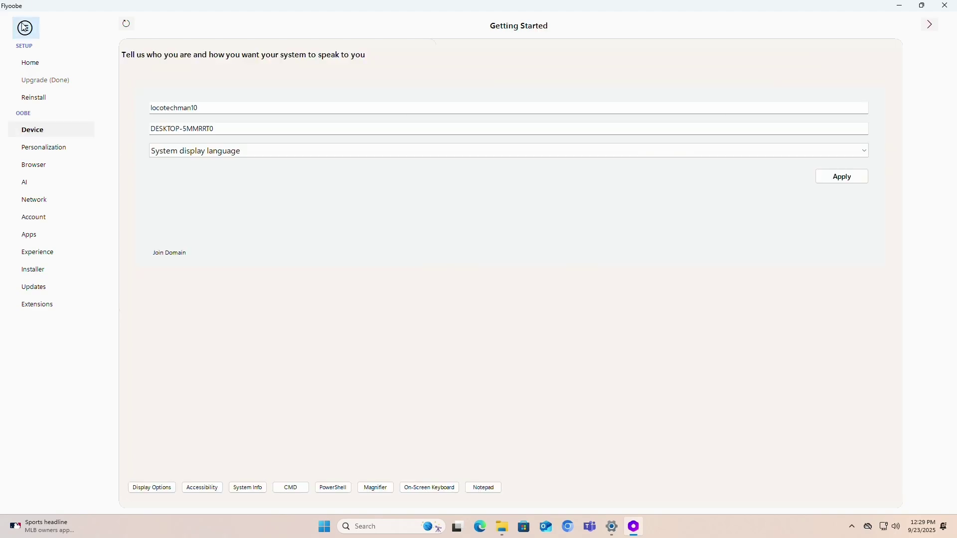
Step: Check Flyoobe's version information from the Device page and dismiss it
click(25, 28)
click(49, 129)
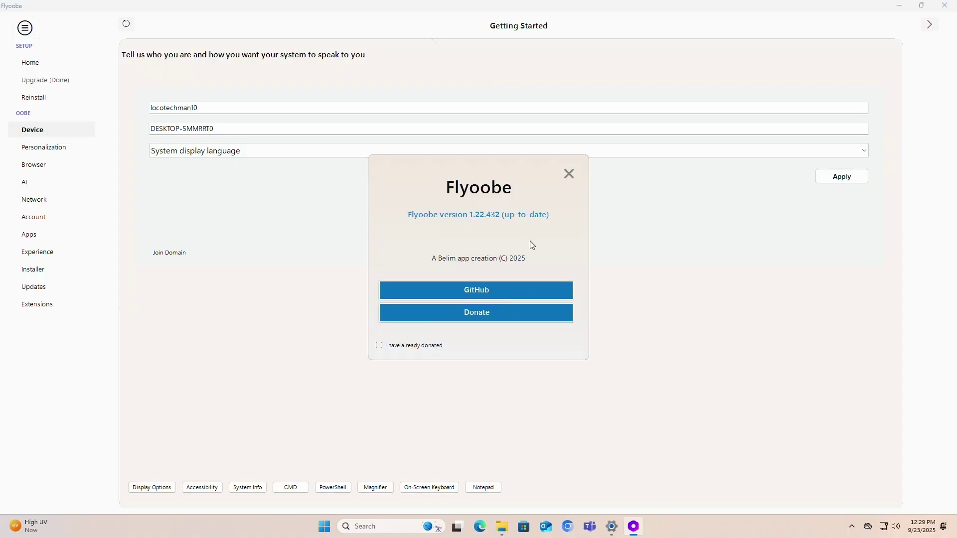
click(575, 173)
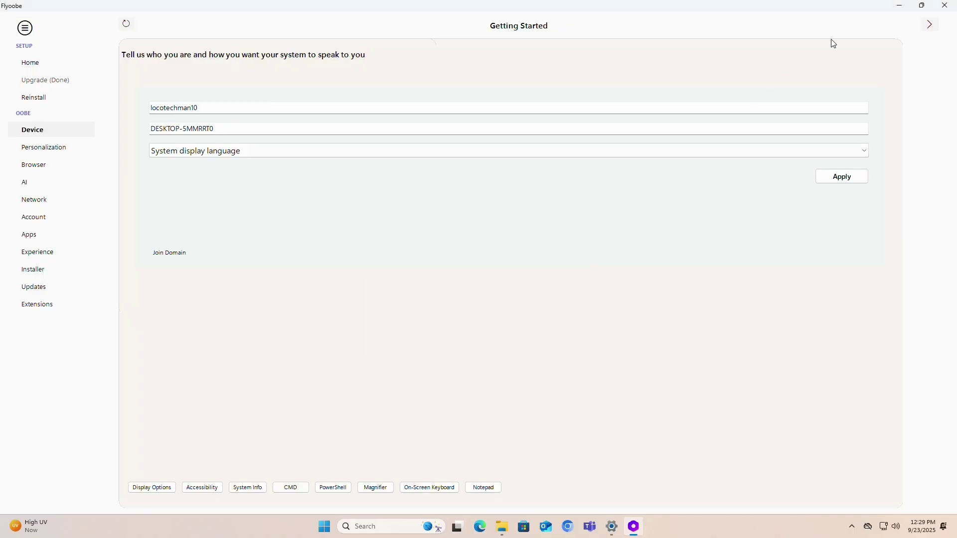
Step: Close Flyoobe and accept the offer to donate via PayPal
click(952, 5)
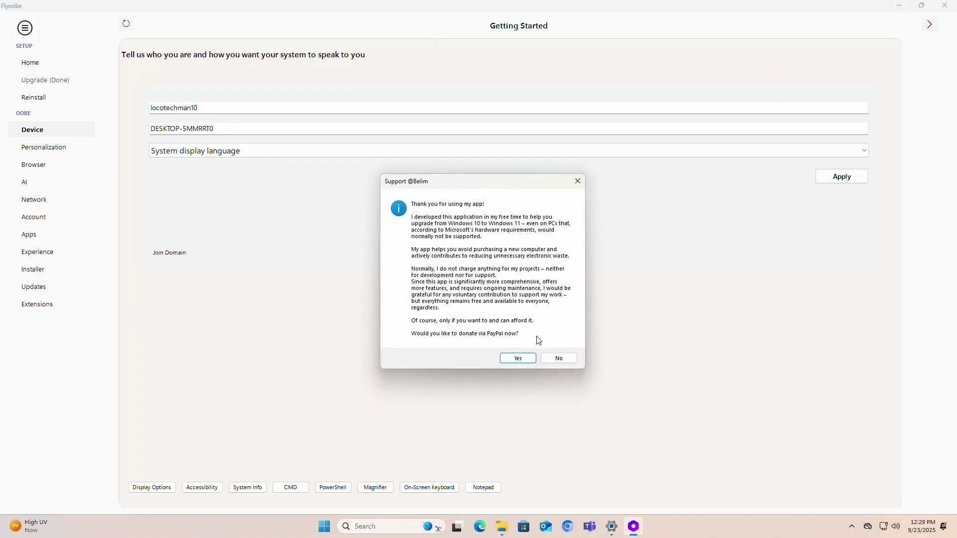
click(521, 359)
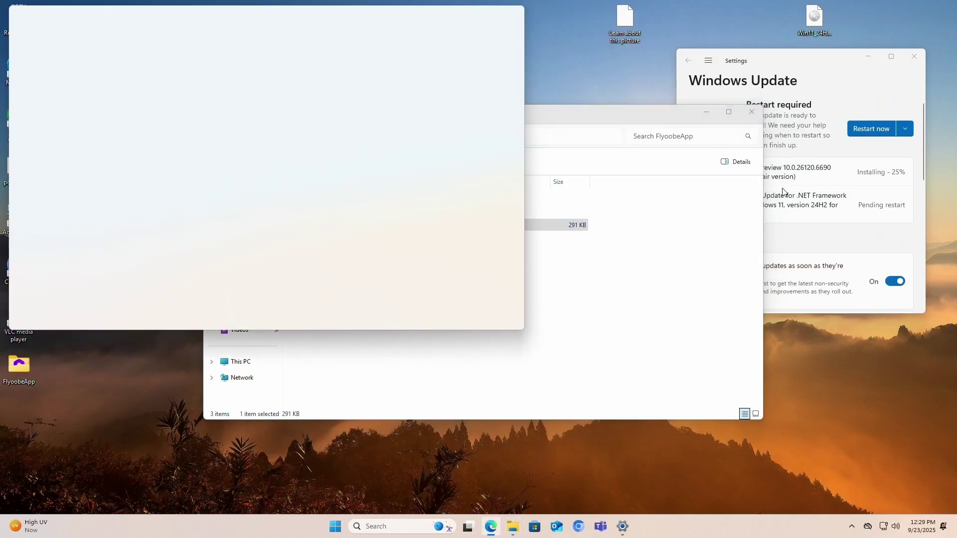
Step: Look over the PayPal donation page and close the browser
scroll(353, 182, down, 5)
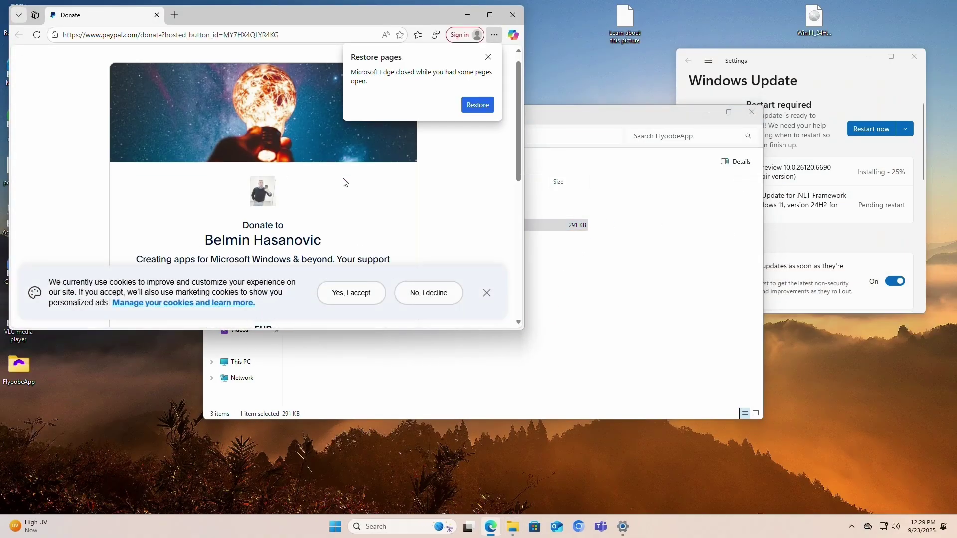
scroll(445, 192, up, 2)
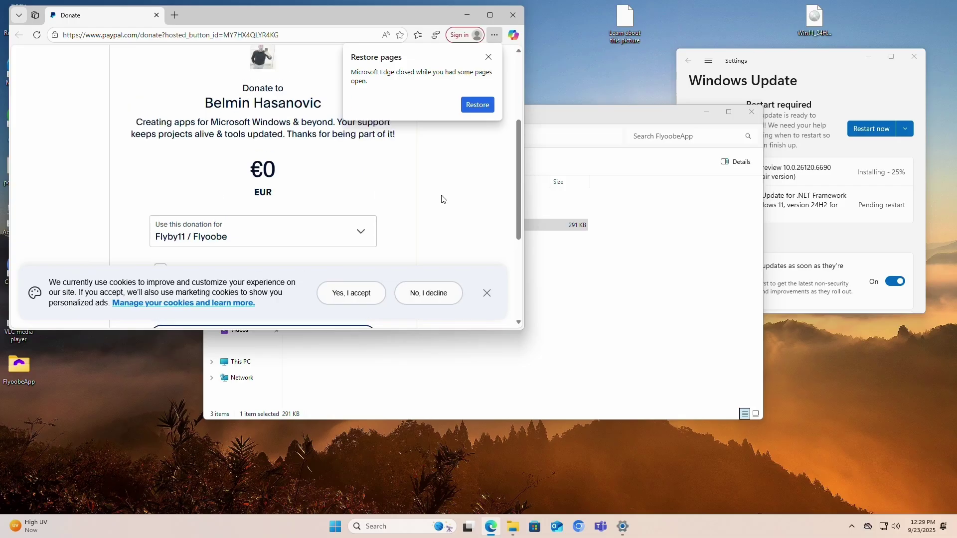
scroll(445, 192, up, 4)
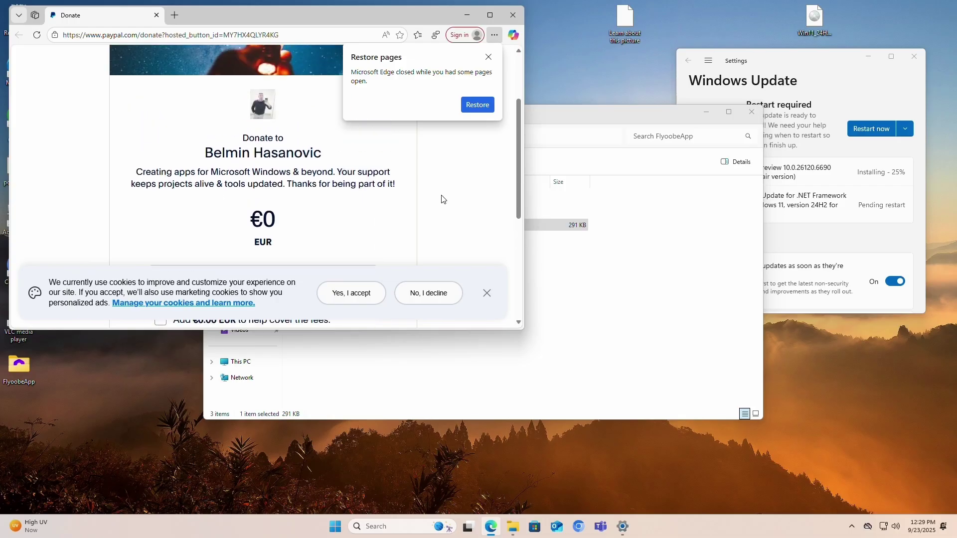
click(513, 15)
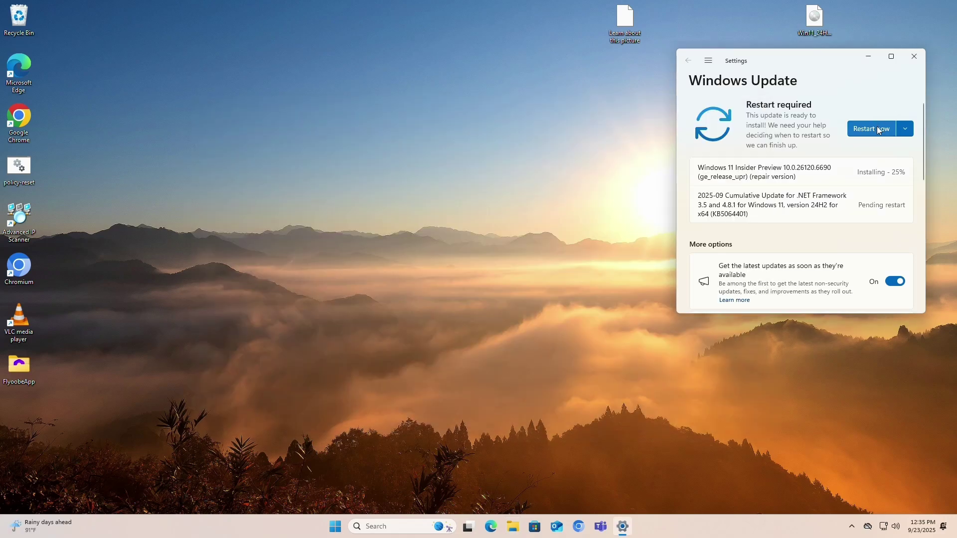
Step: Restart the PC from Windows Update to finish installing the pending updates
click(877, 127)
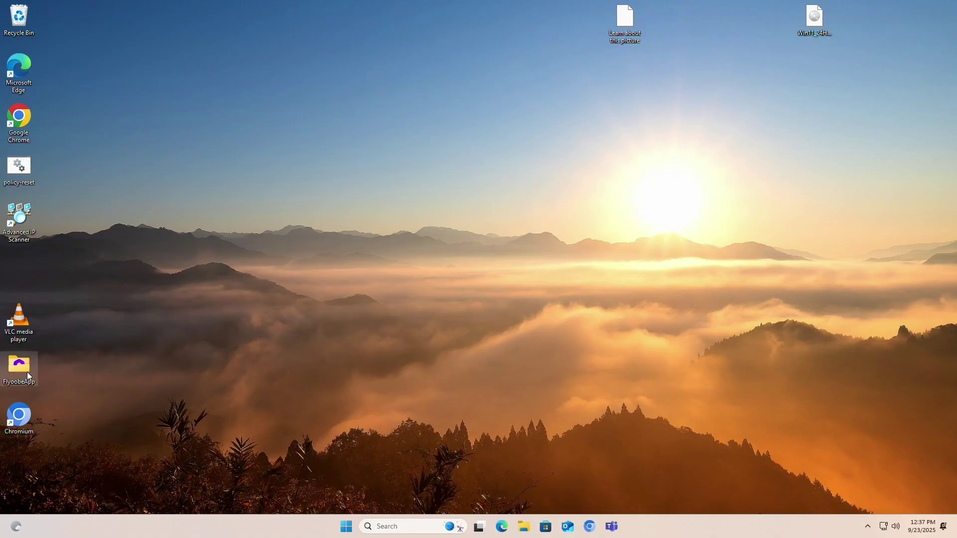
Step: Open the FlyoobeApp folder on the desktop and launch the Flyo application
double_click(19, 367)
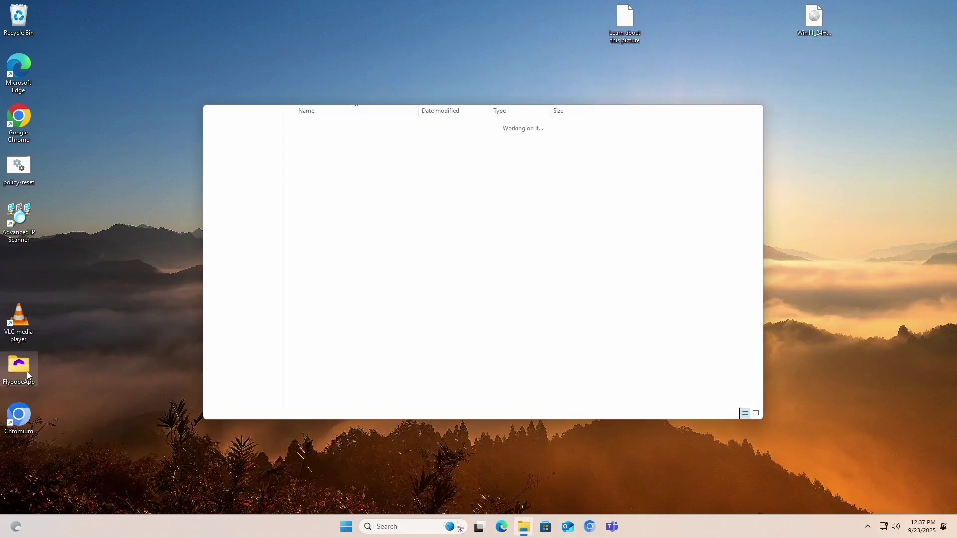
click(347, 529)
click(675, 282)
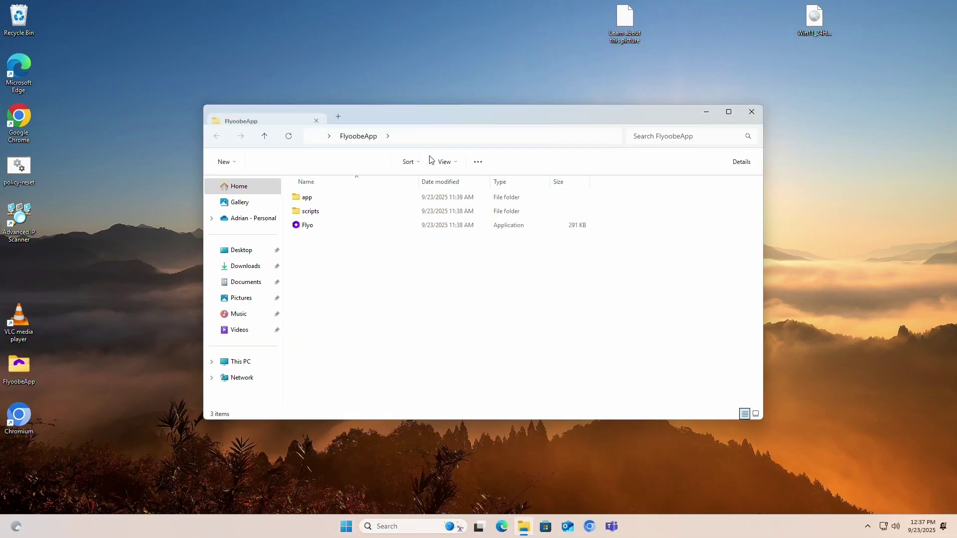
double_click(325, 227)
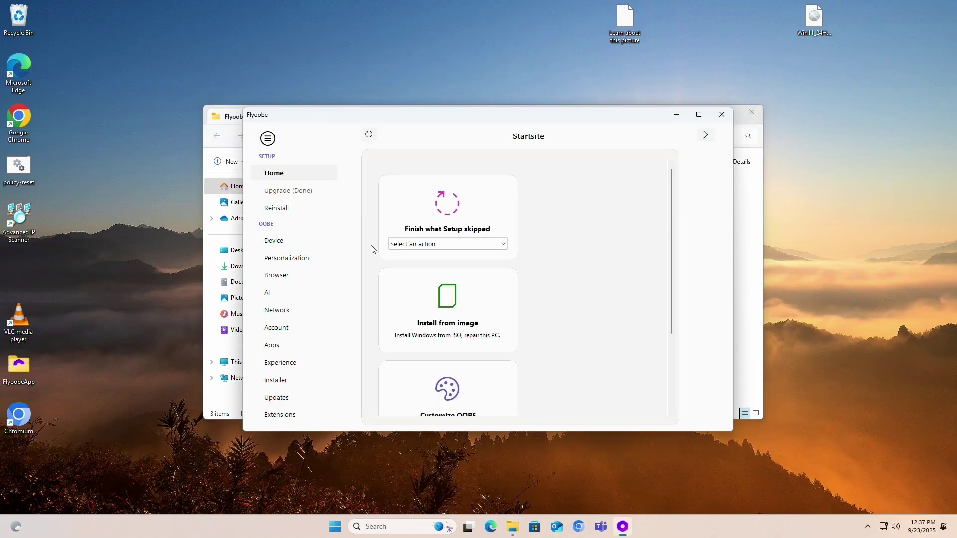
Step: Run the ChrisTitusApp extension from Flyoobe's Setup Extensions and allow Terminal to make changes to the device
click(279, 415)
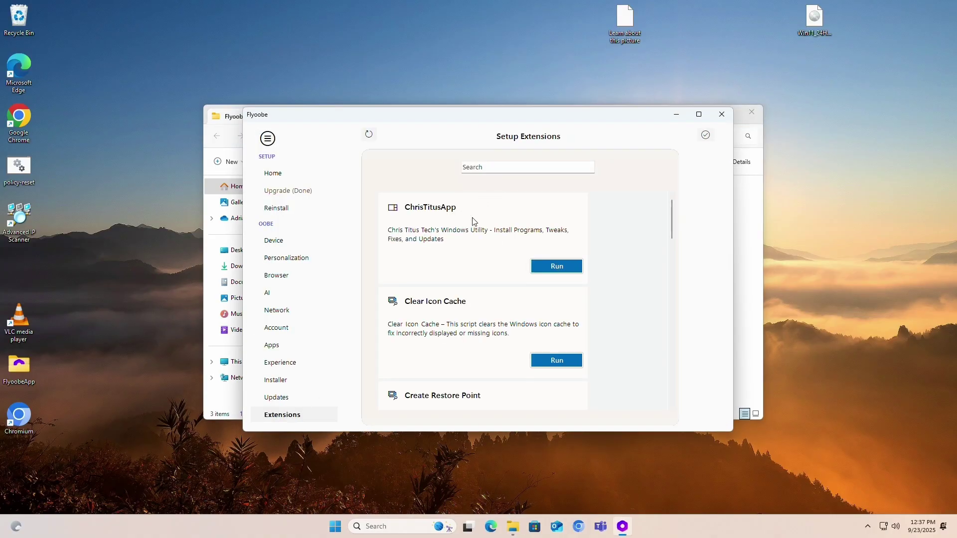
click(566, 265)
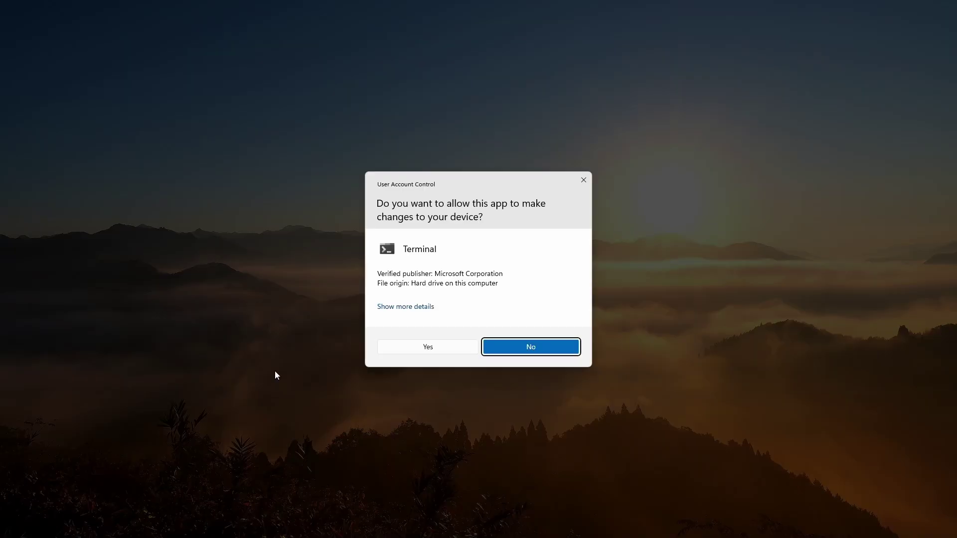
click(419, 348)
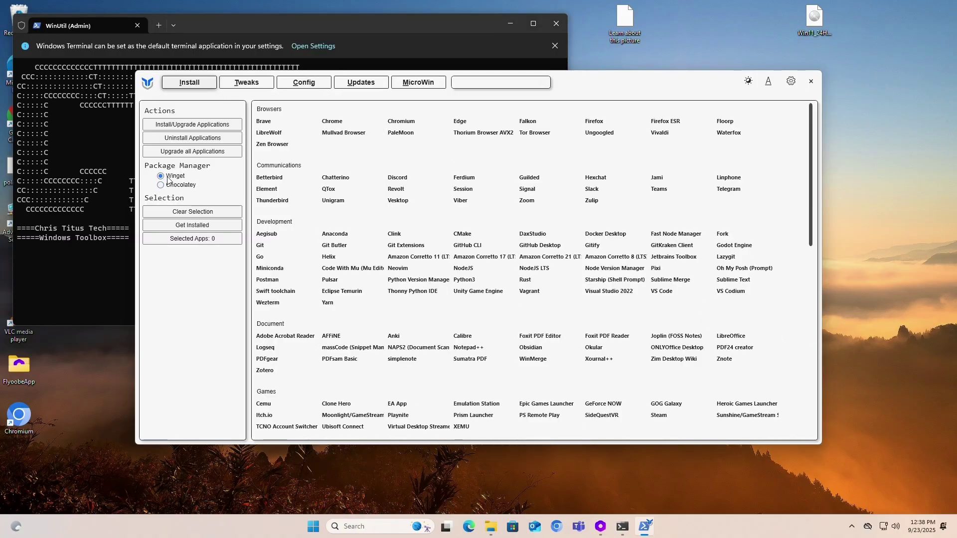
Step: Examine the Essential Tweaks, Advanced Tweaks and Customize Preferences offered by the Chris Titus utility
click(253, 83)
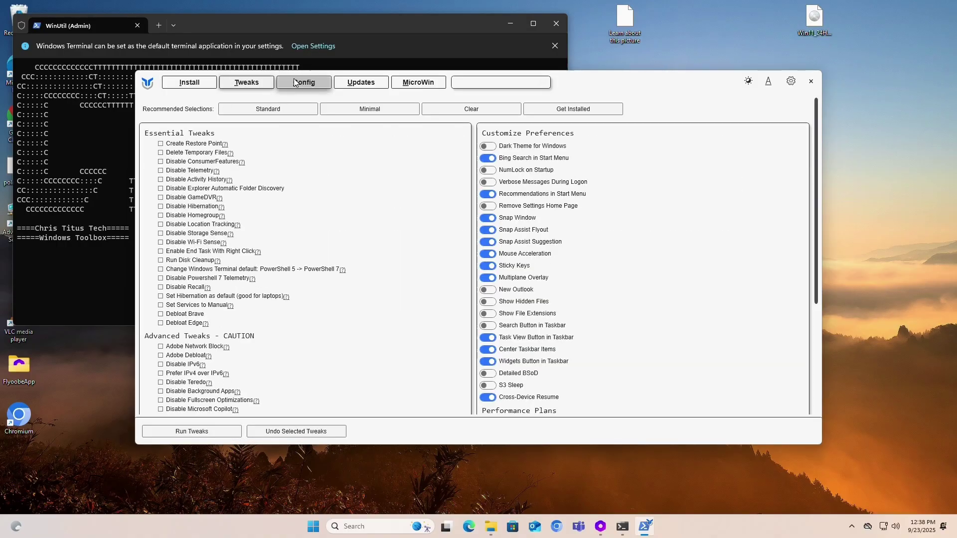
scroll(253, 332, down, 5)
scroll(253, 332, up, 5)
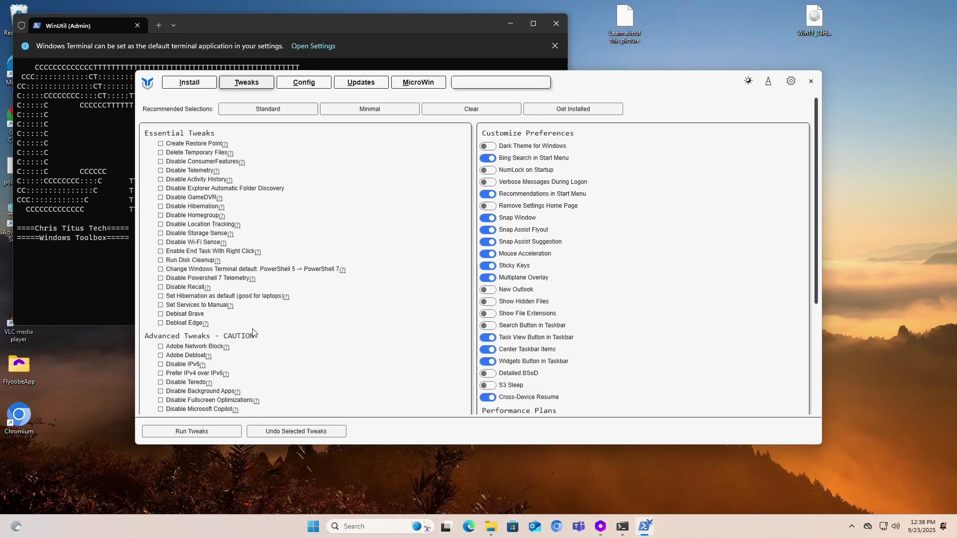
Step: Try the Standard and Minimal recommended tweak selections, clear them, and look through the remaining Advanced Tweaks
click(286, 115)
click(362, 111)
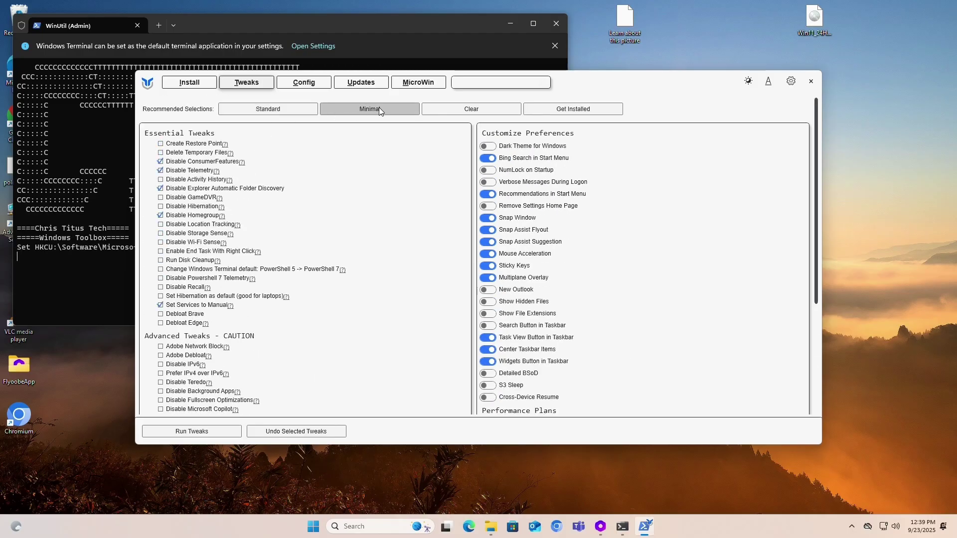
click(453, 109)
scroll(152, 150, down, 5)
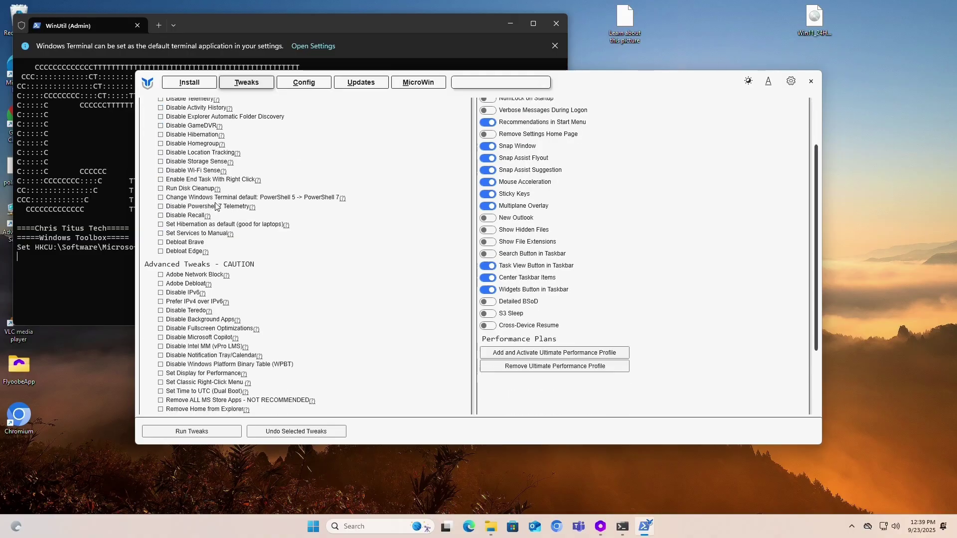
Step: Close the Chris Titus utility and Flyoobe, accept the PayPal donation offer, and close the remaining browser and folder windows
click(811, 80)
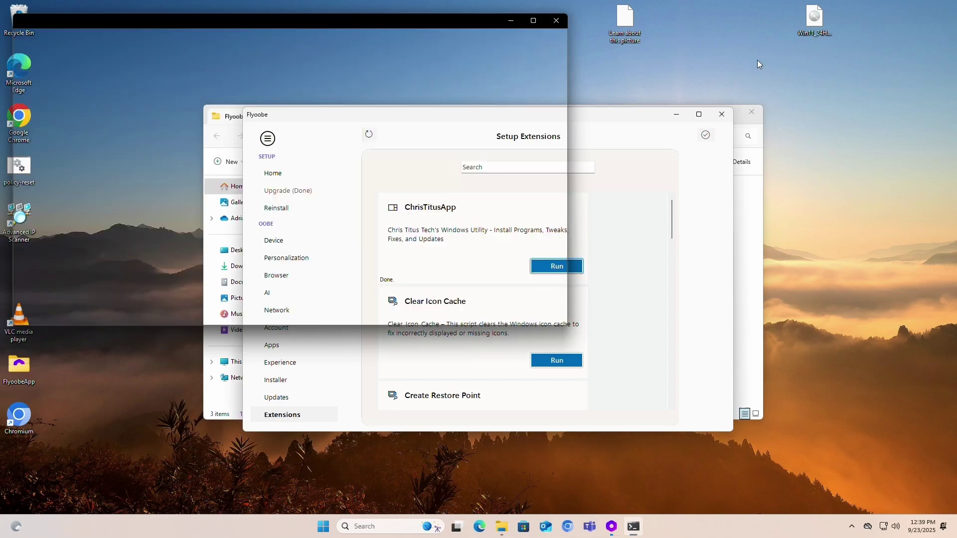
click(722, 114)
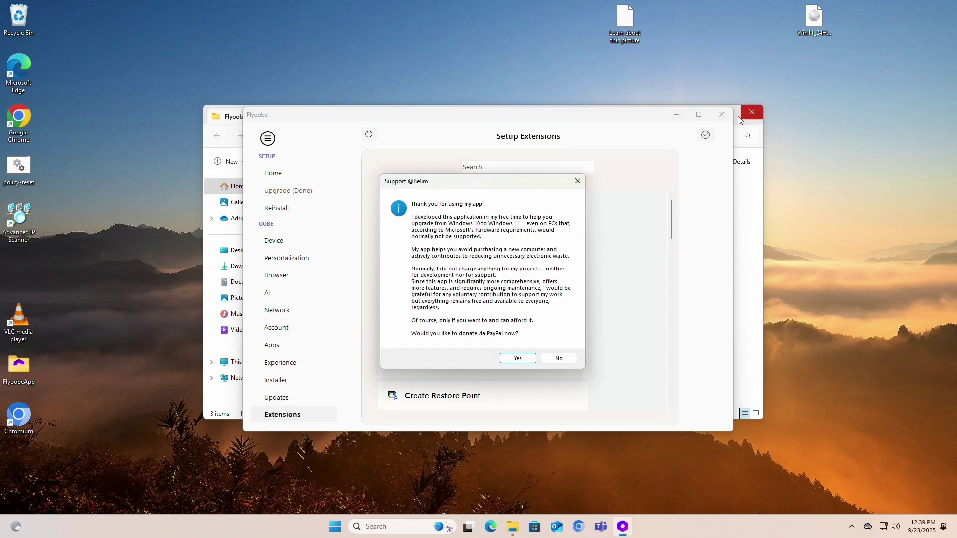
click(525, 362)
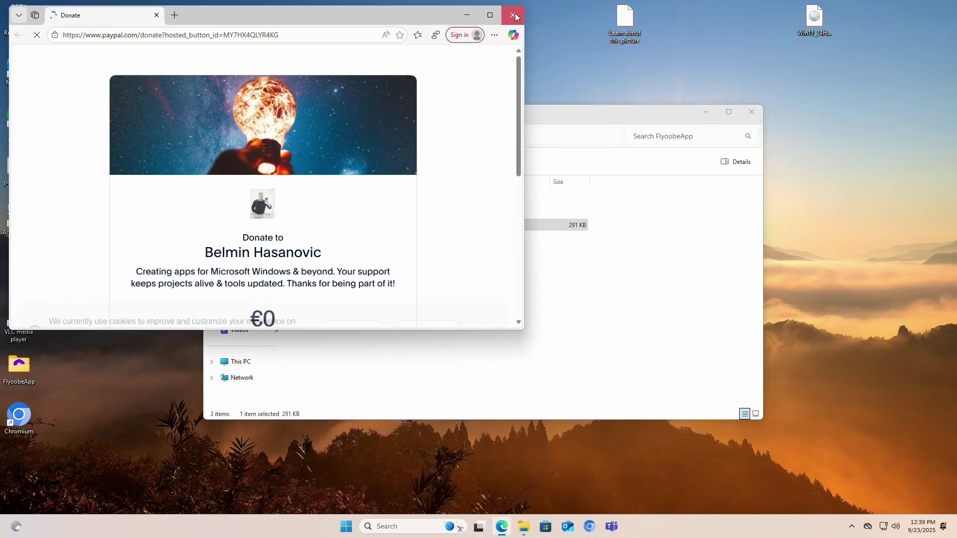
click(516, 15)
click(756, 113)
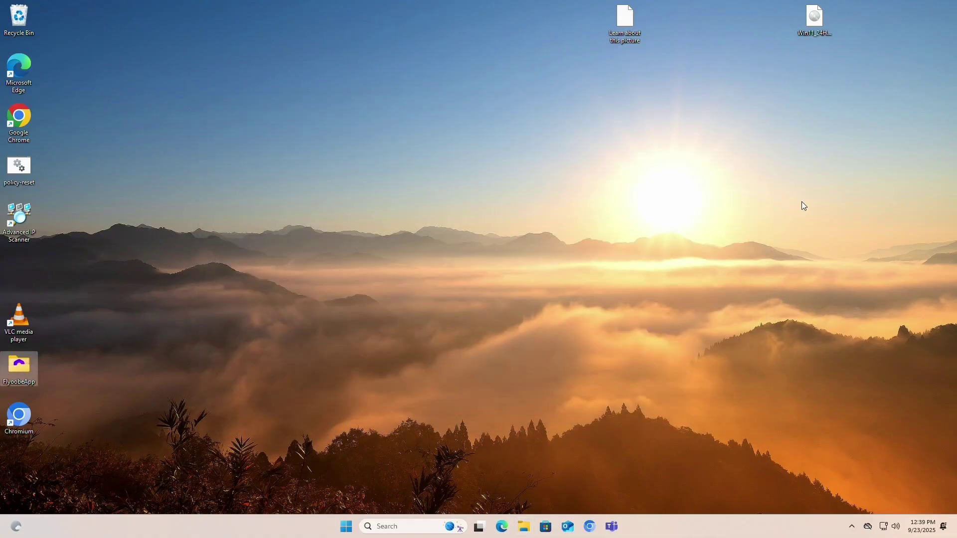